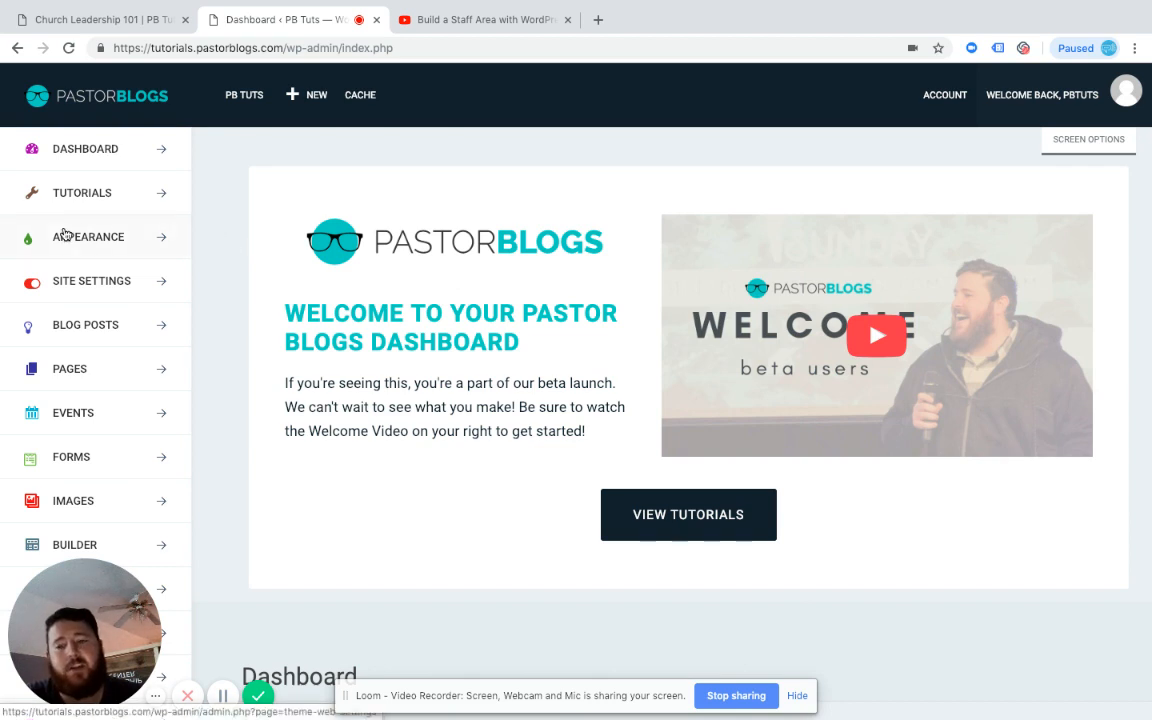
Open the list of all blog posts and look over the existing entries
click(83, 329)
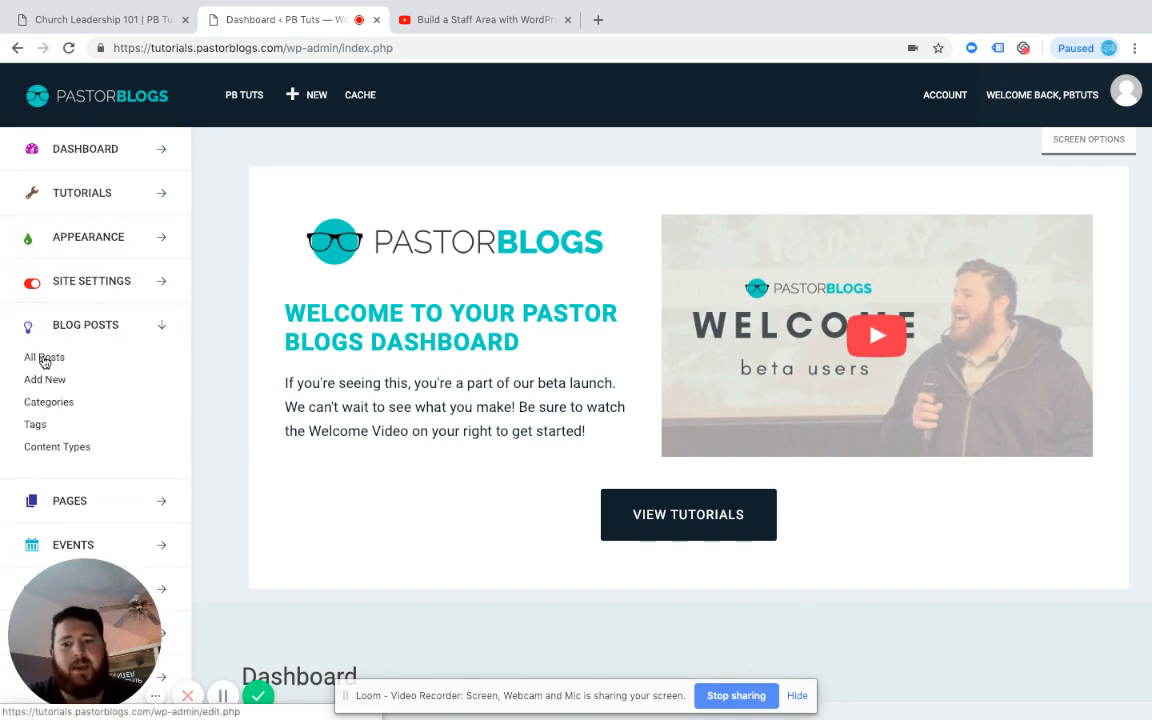
click(44, 360)
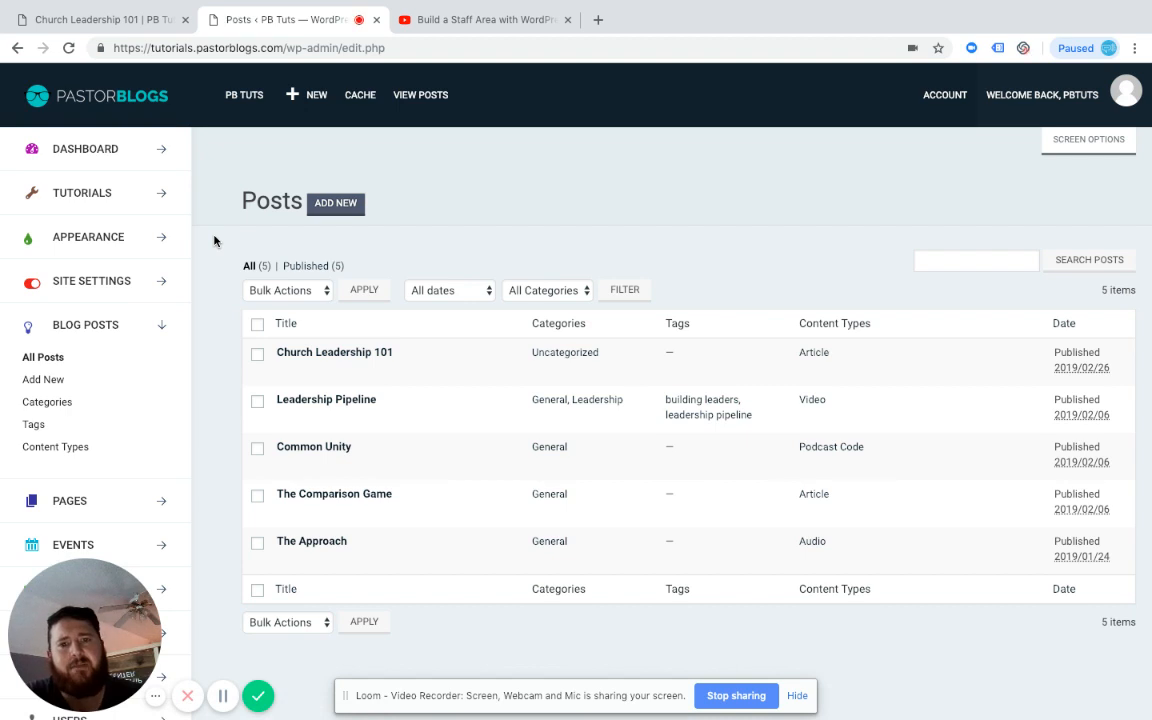
scroll(215, 240, down, 1)
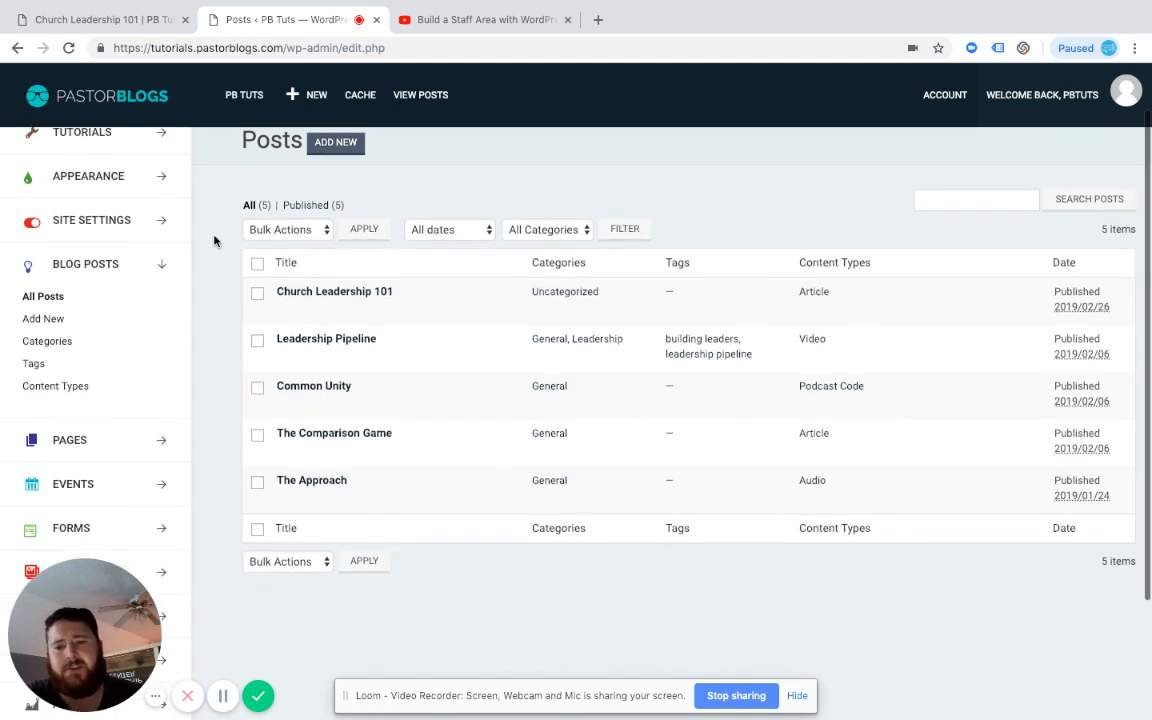
scroll(215, 240, up, 1)
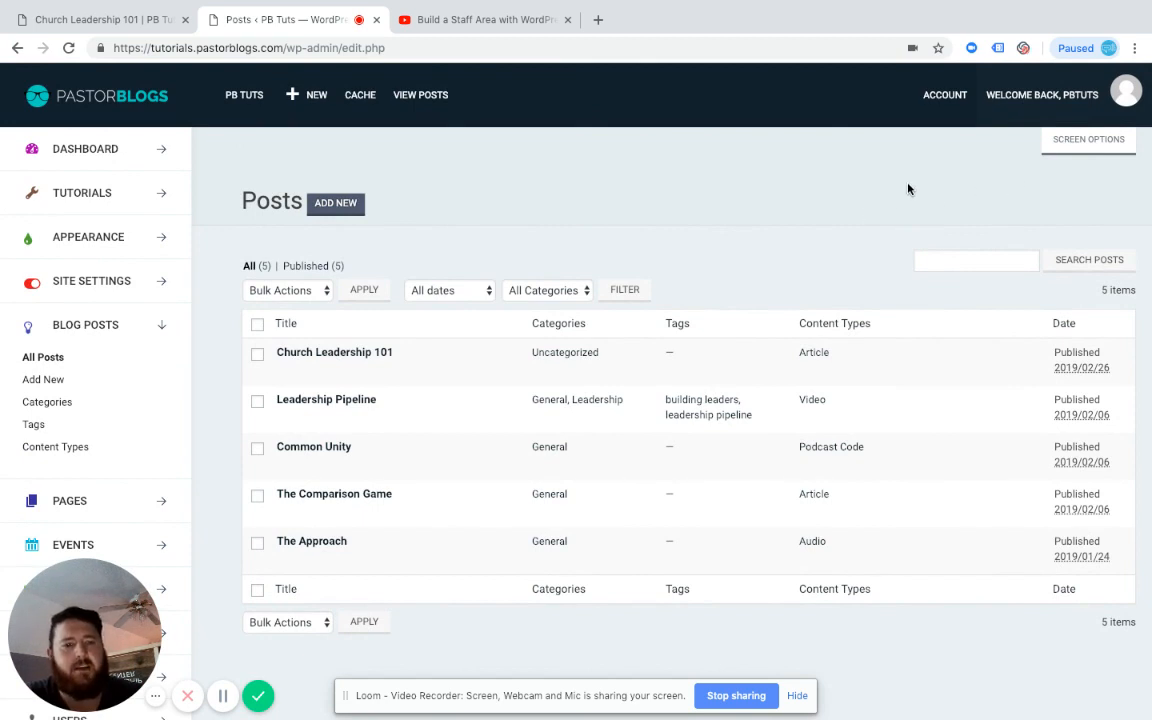
Show the Author column in the posts list, hide it again and apply the screen options
click(1089, 145)
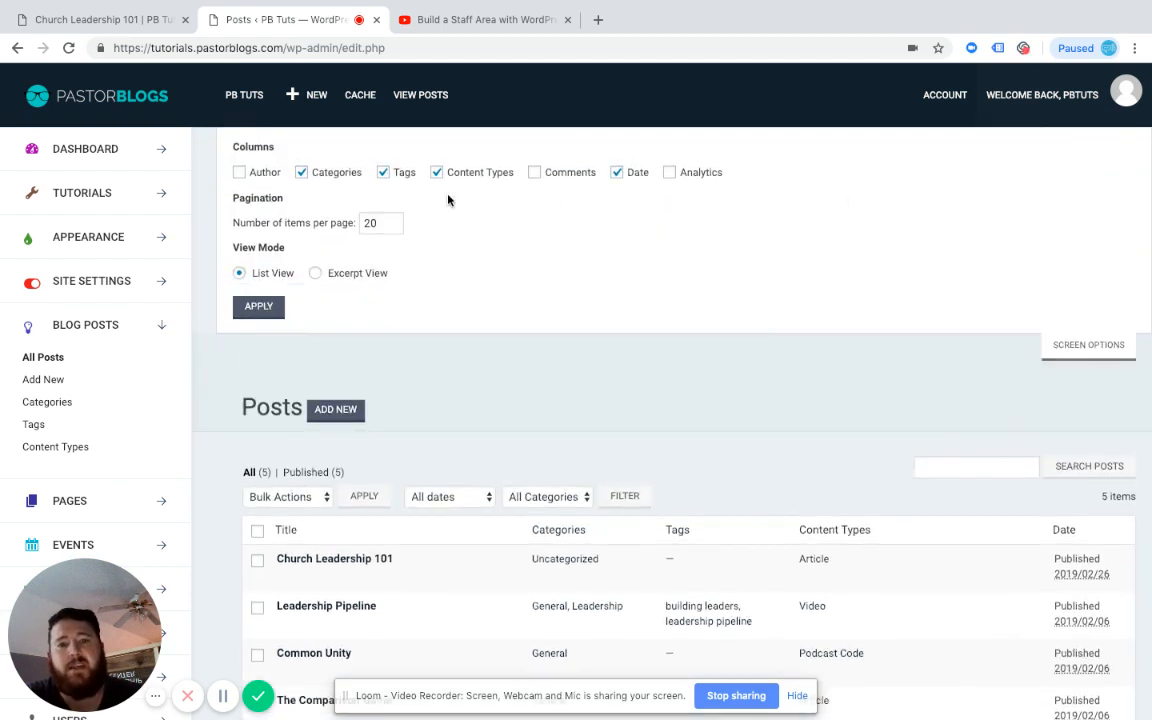
click(240, 174)
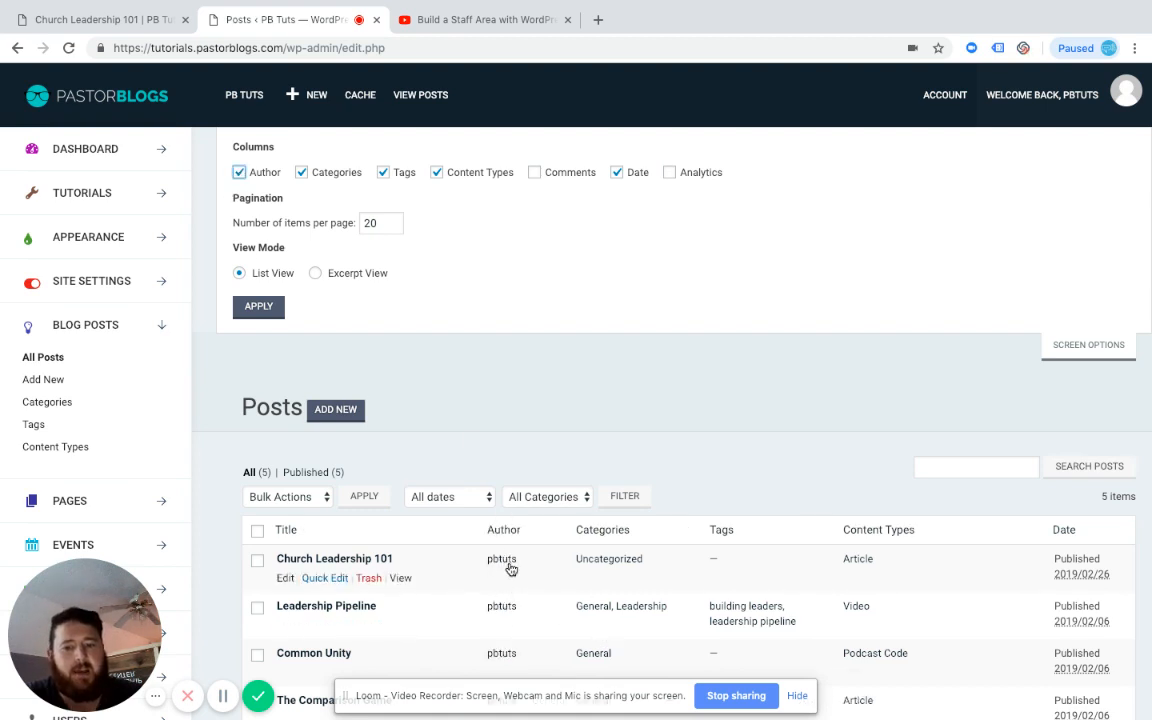
click(238, 171)
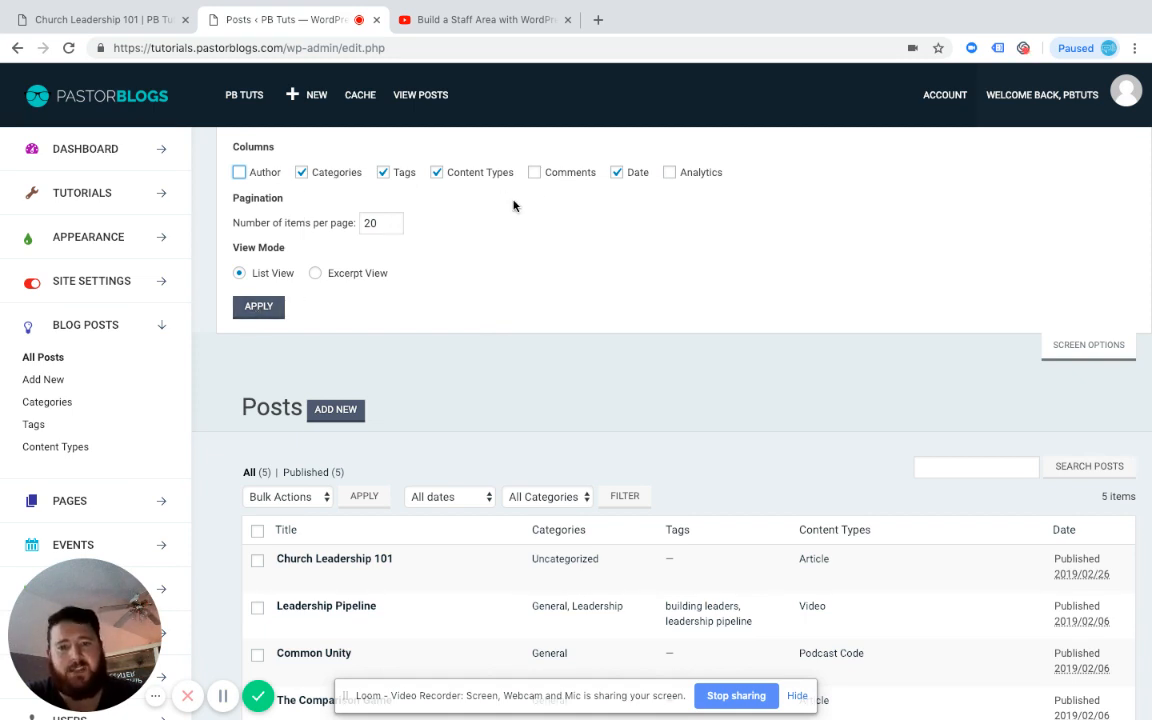
click(259, 307)
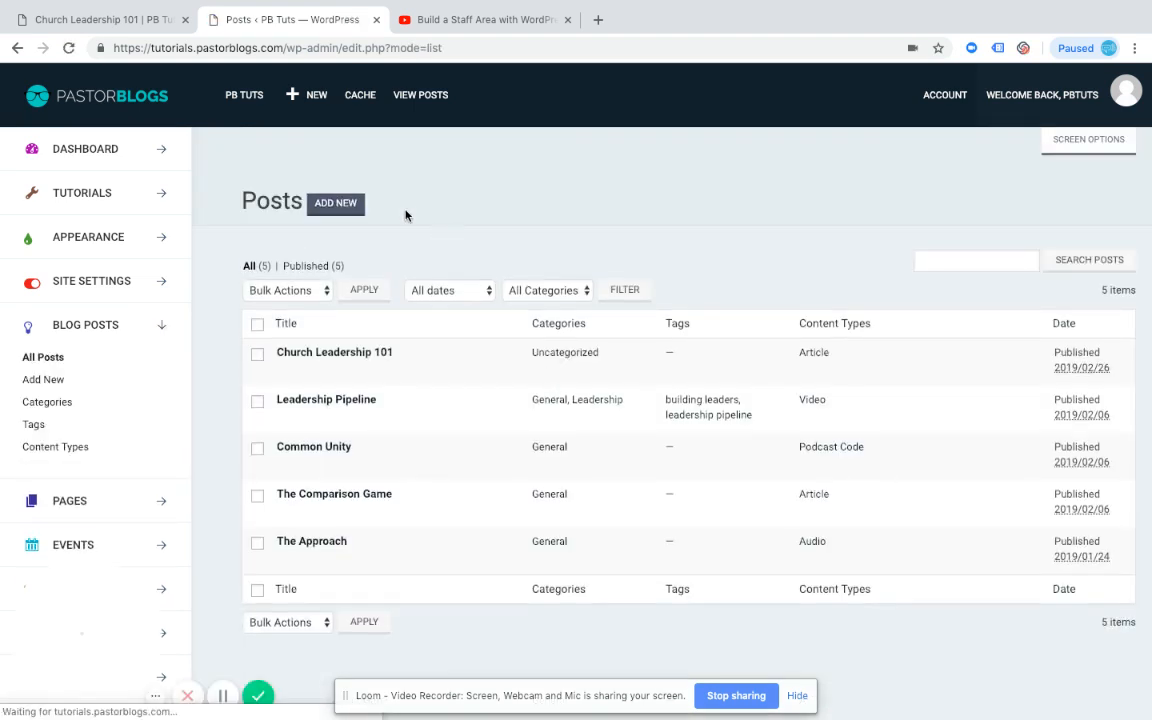
Create a new blog post and look over its layout, SEO and document settings
click(335, 203)
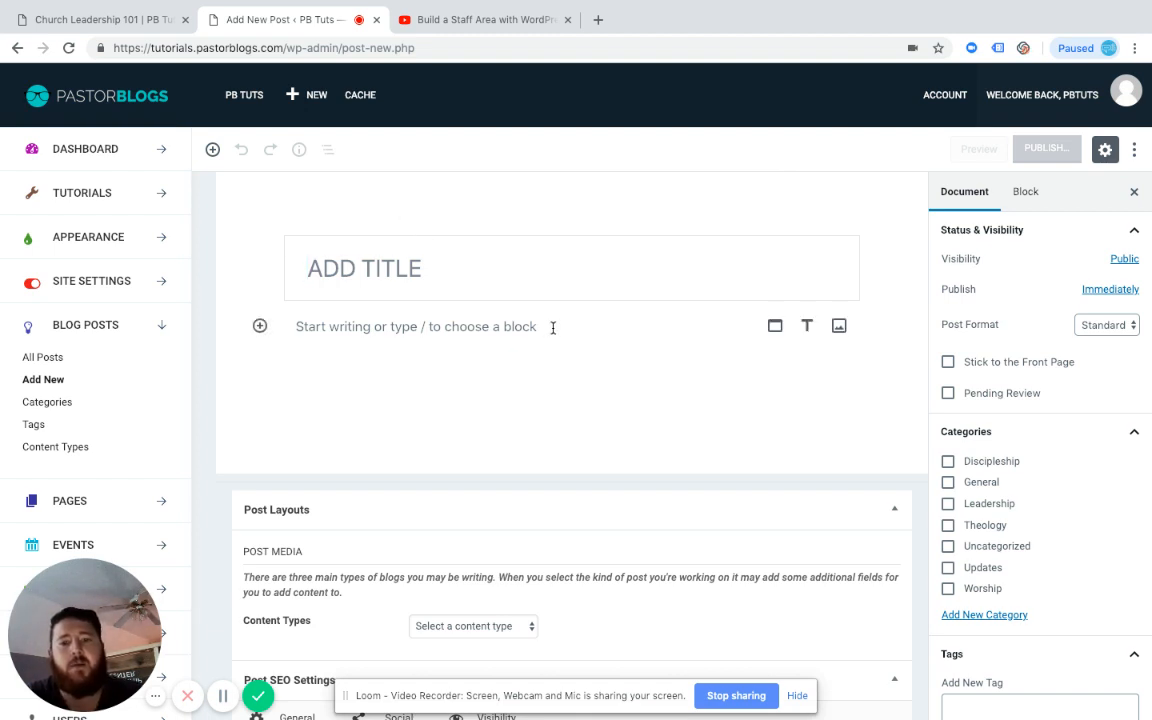
scroll(543, 333, down, 1)
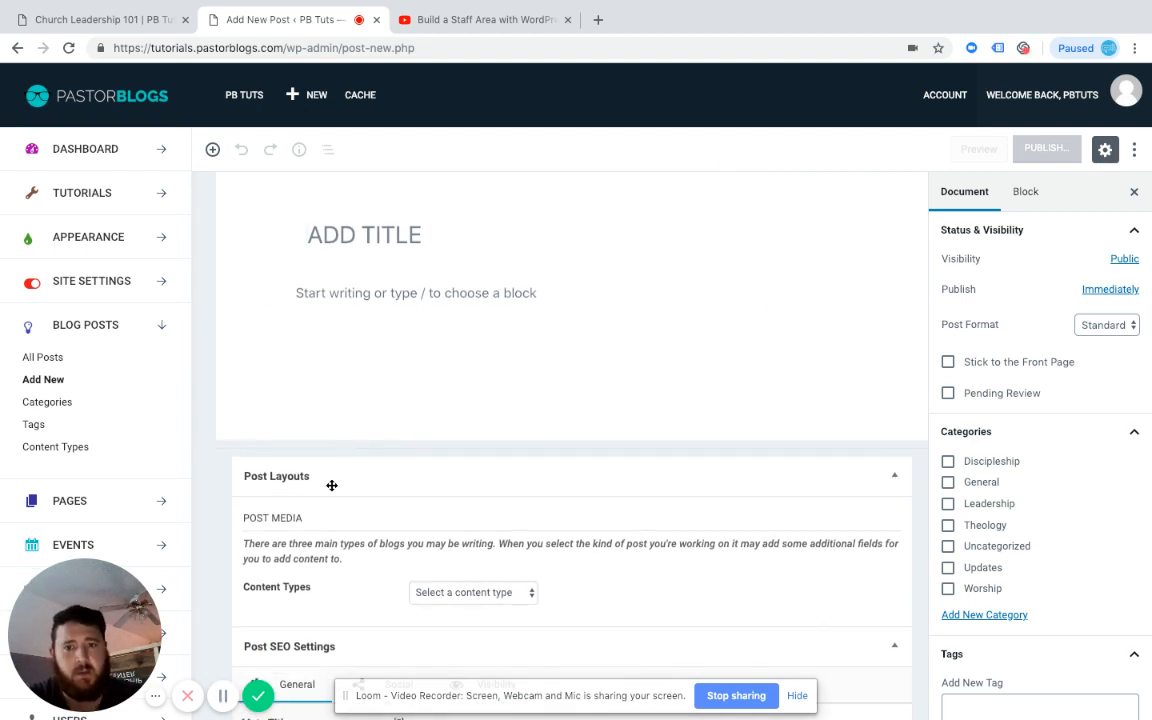
scroll(421, 450, down, 3)
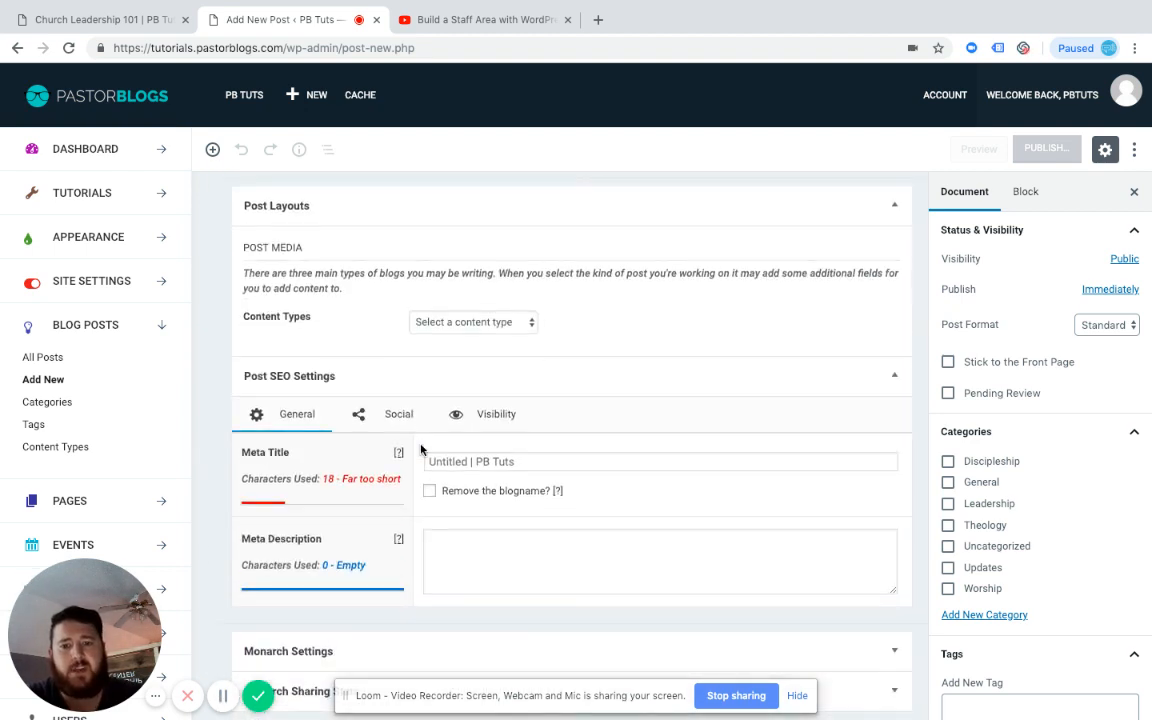
scroll(421, 448, up, 3)
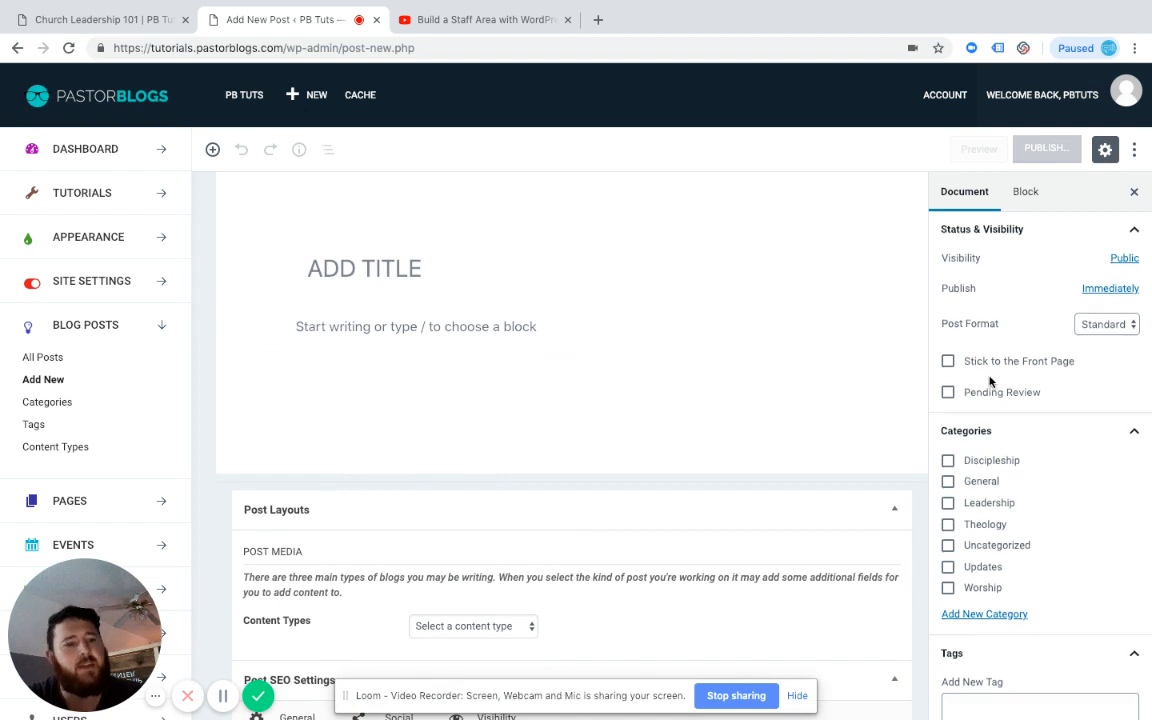
scroll(990, 381, down, 10)
scroll(990, 381, up, 10)
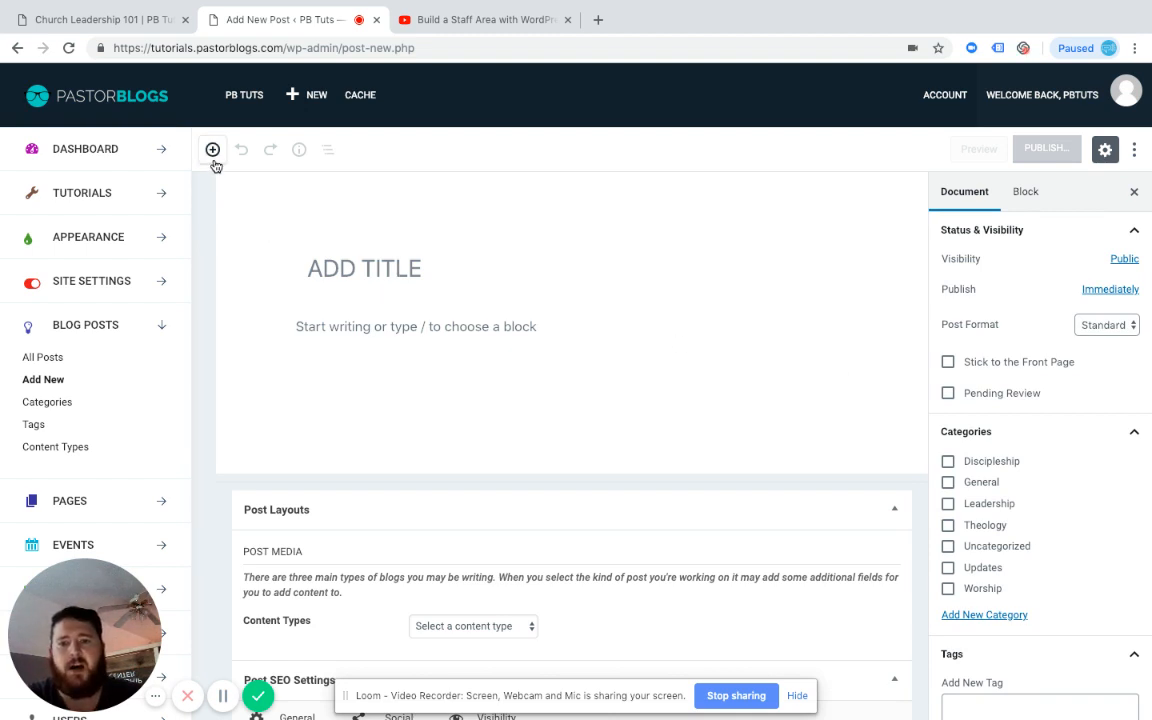
Title the post "Church Leadership 201"
click(404, 267)
text(Church Leade)
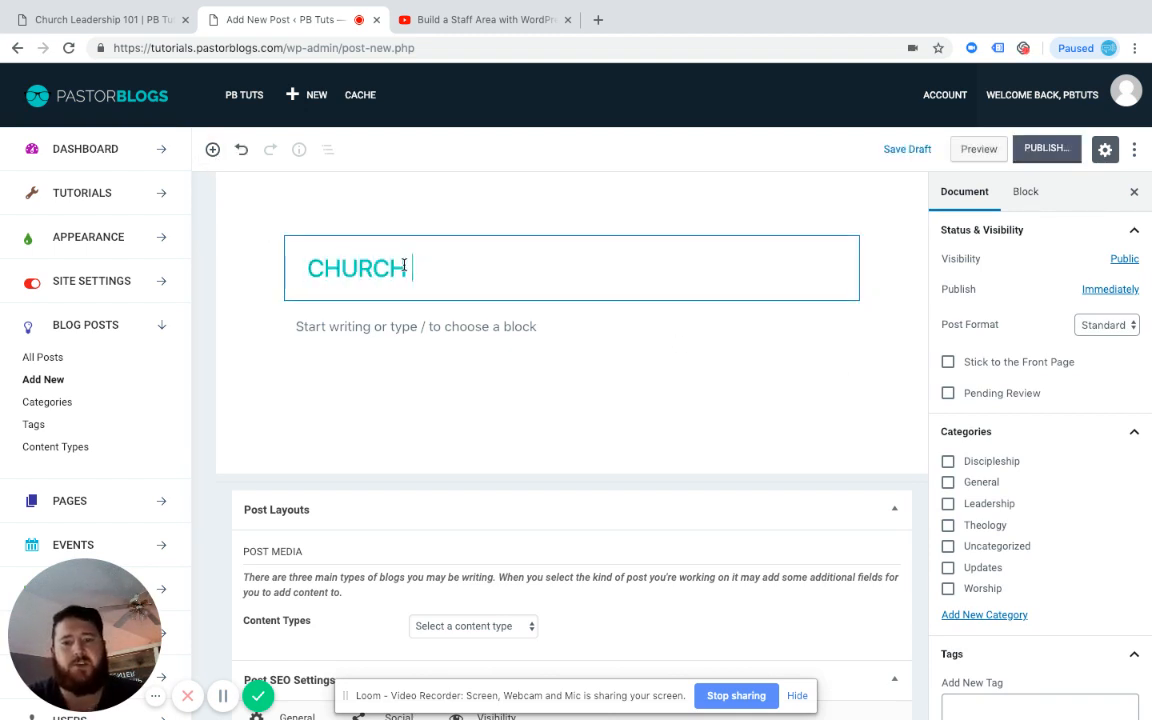
text(rship 102)
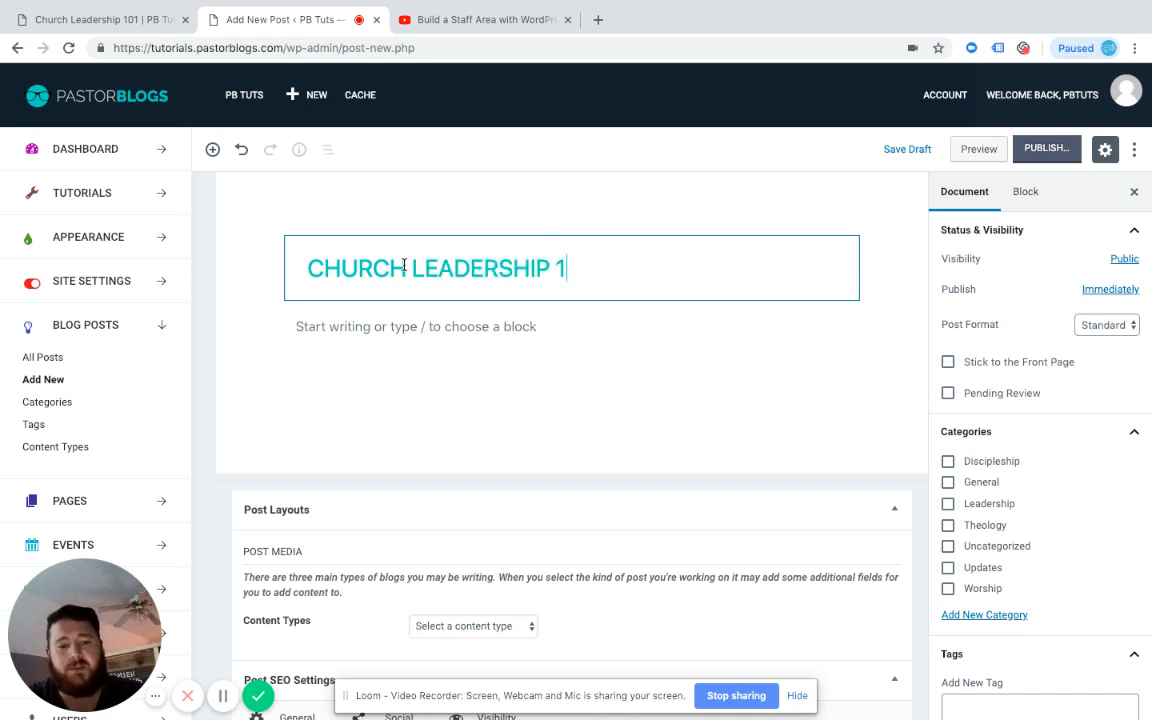
key(BackSpace)
key(BackSpace)
key(BackSpace)
text(201)
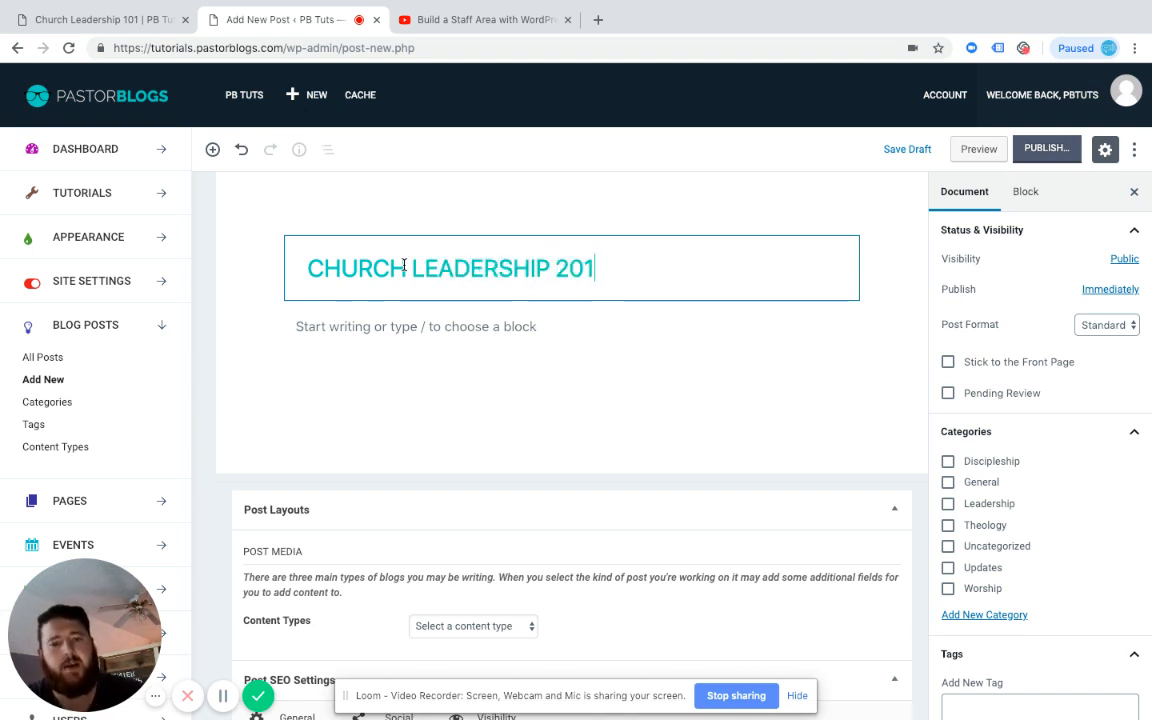
Fill the post body with the placeholder paragraph beginning "Churchly ipsum dolor amet" and add an empty paragraph below it
click(533, 328)
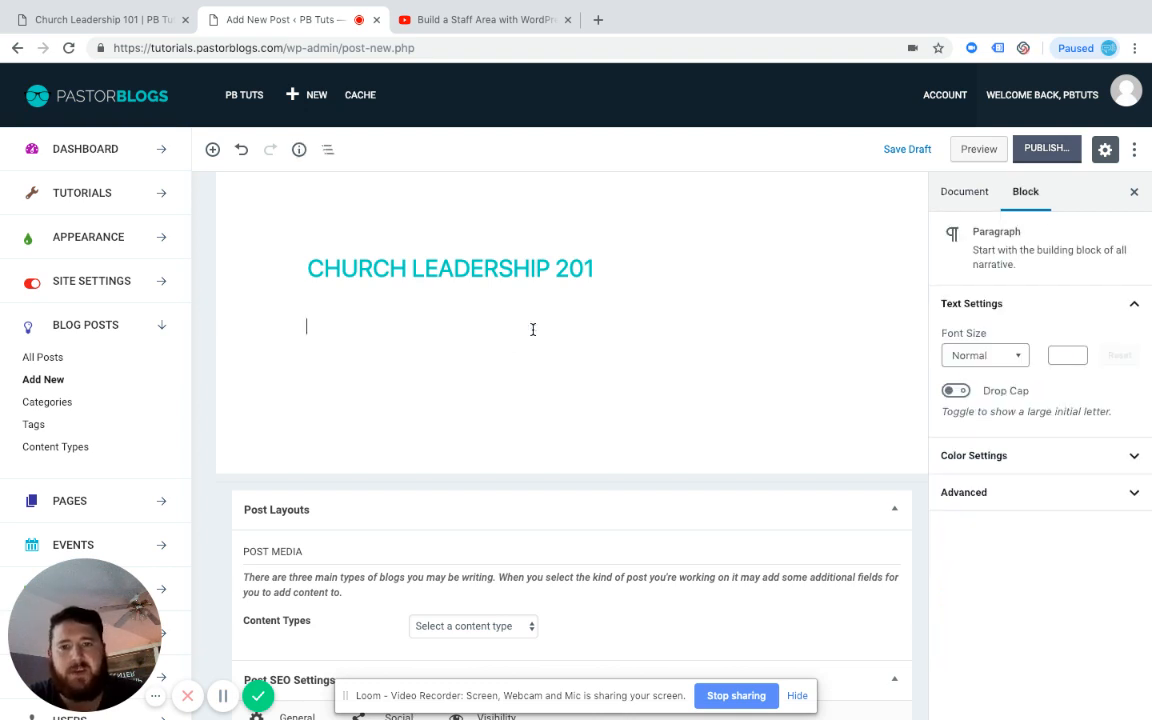
text(Churchly ipsum dolor amet inspiration small group tithes and offerings potluck leather bound books contemporary abundant life life-changing. Ambient loose revelation authentic reach the nations congregation God-thing Toby Mac announcement good good Father 10-40 window dig in charismatic. Non-denom lock in special music marvelous light brother loose super. The message Toby Mac emergent, bro love offering special music dive in catalyst.)
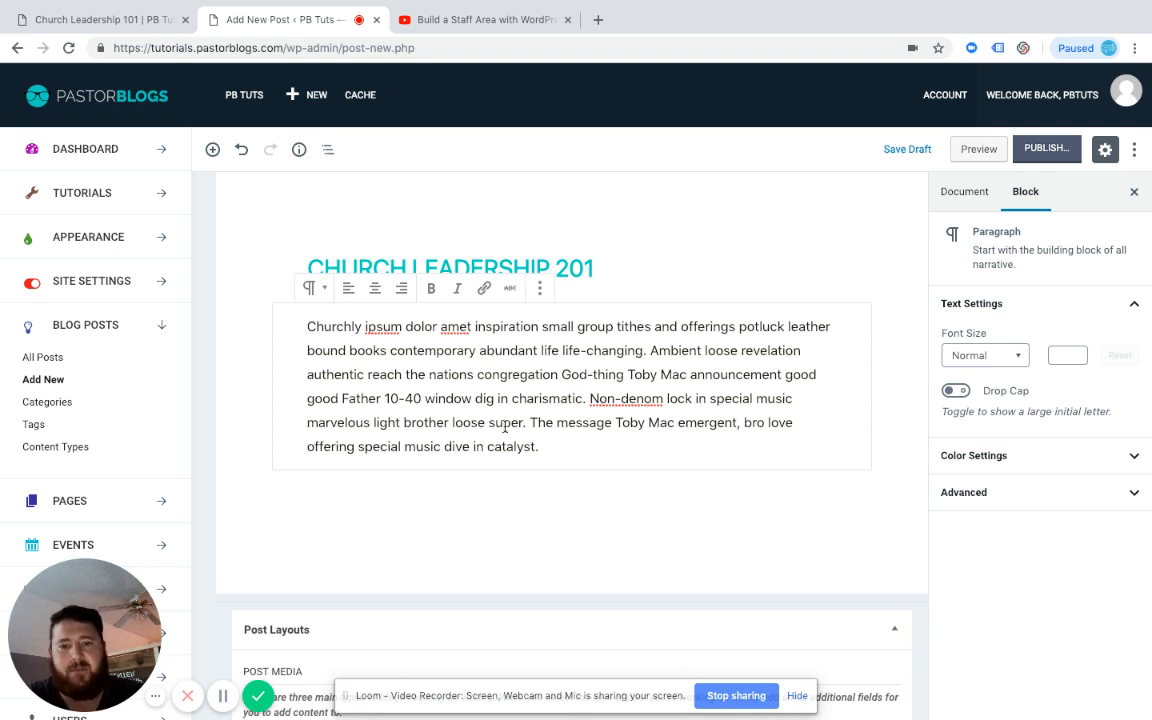
click(531, 503)
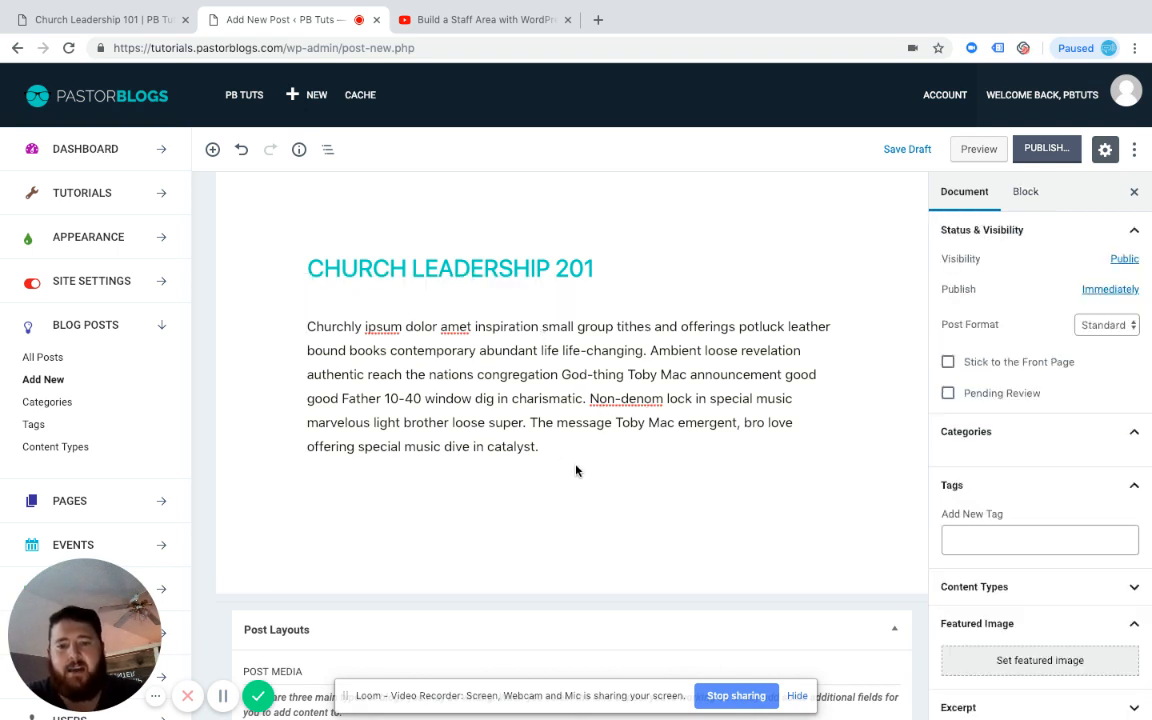
click(570, 446)
key(Return)
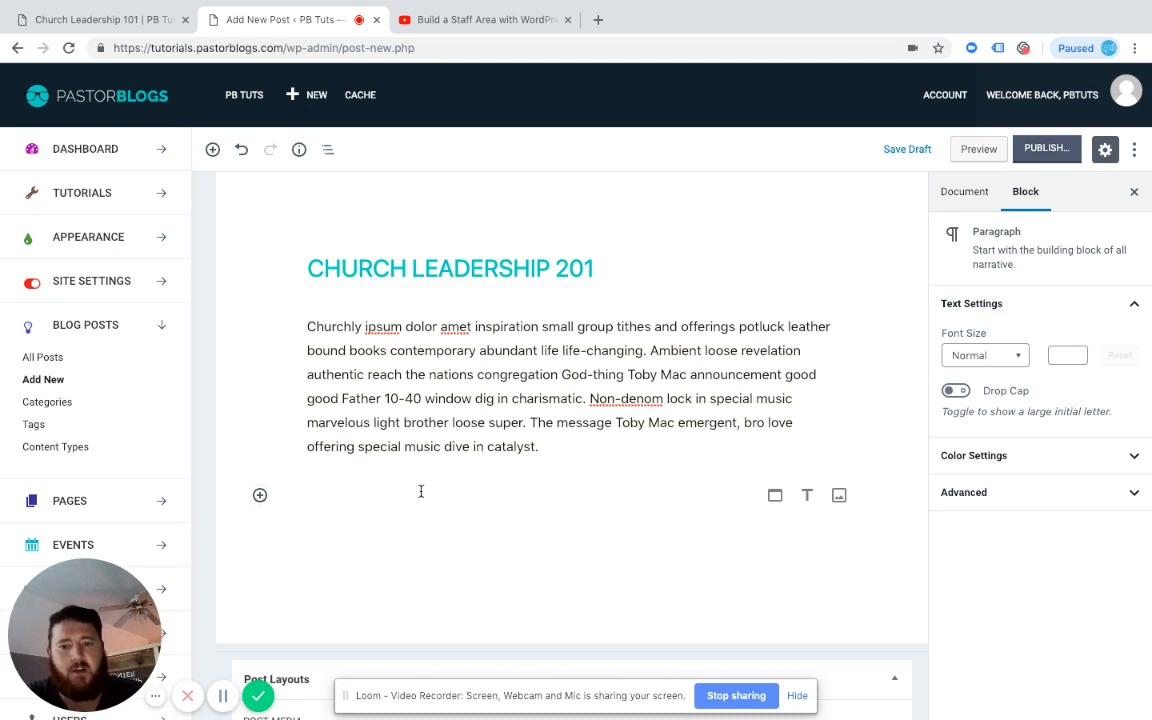
Examine the block categories available for insertion below the paragraph, from Most Used and Inline Elements through Widgets and Embeds
click(260, 496)
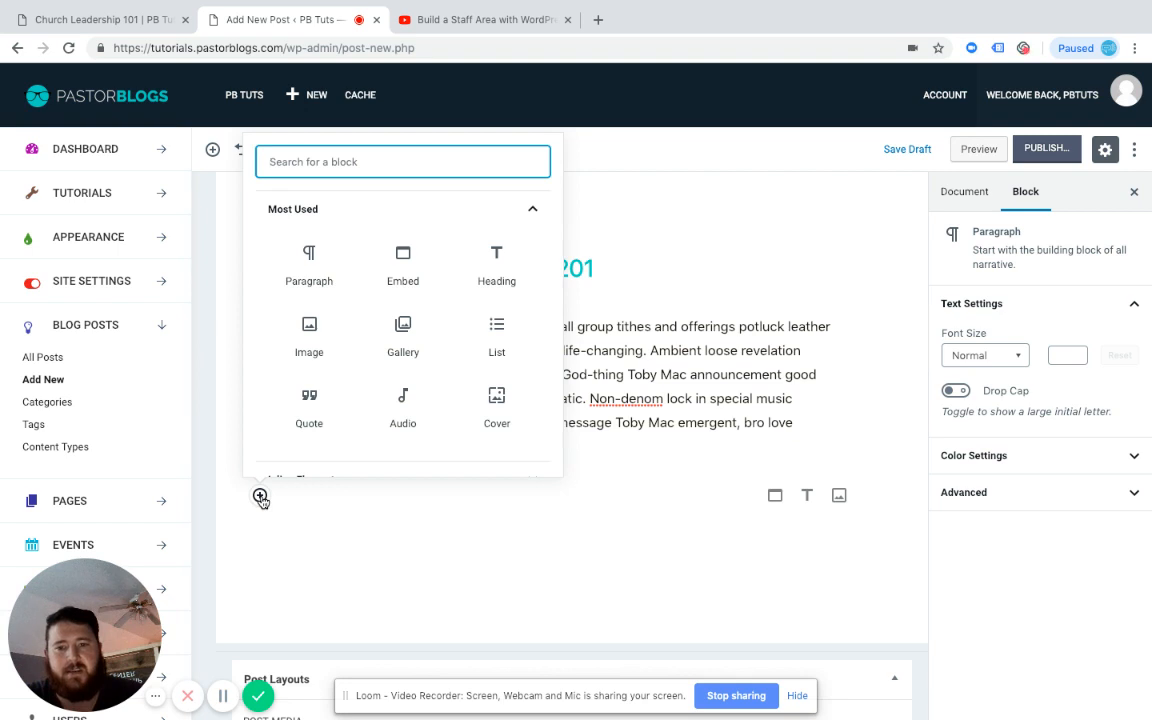
click(260, 496)
click(260, 496)
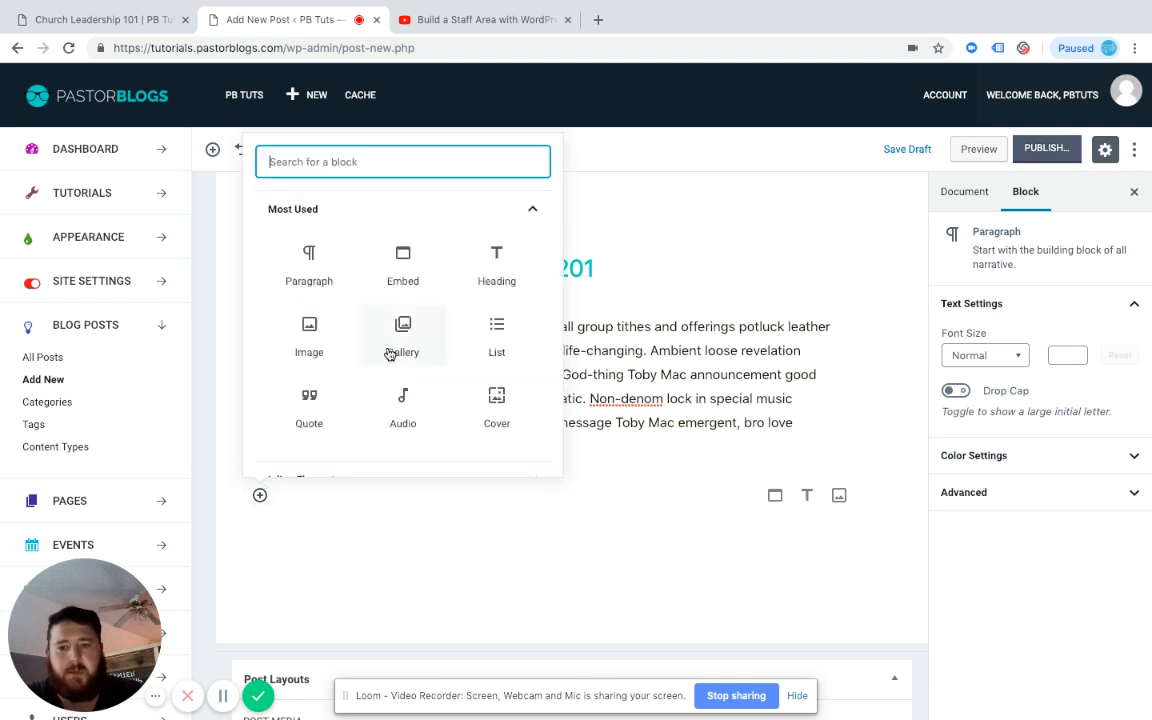
scroll(386, 352, down, 4)
click(528, 289)
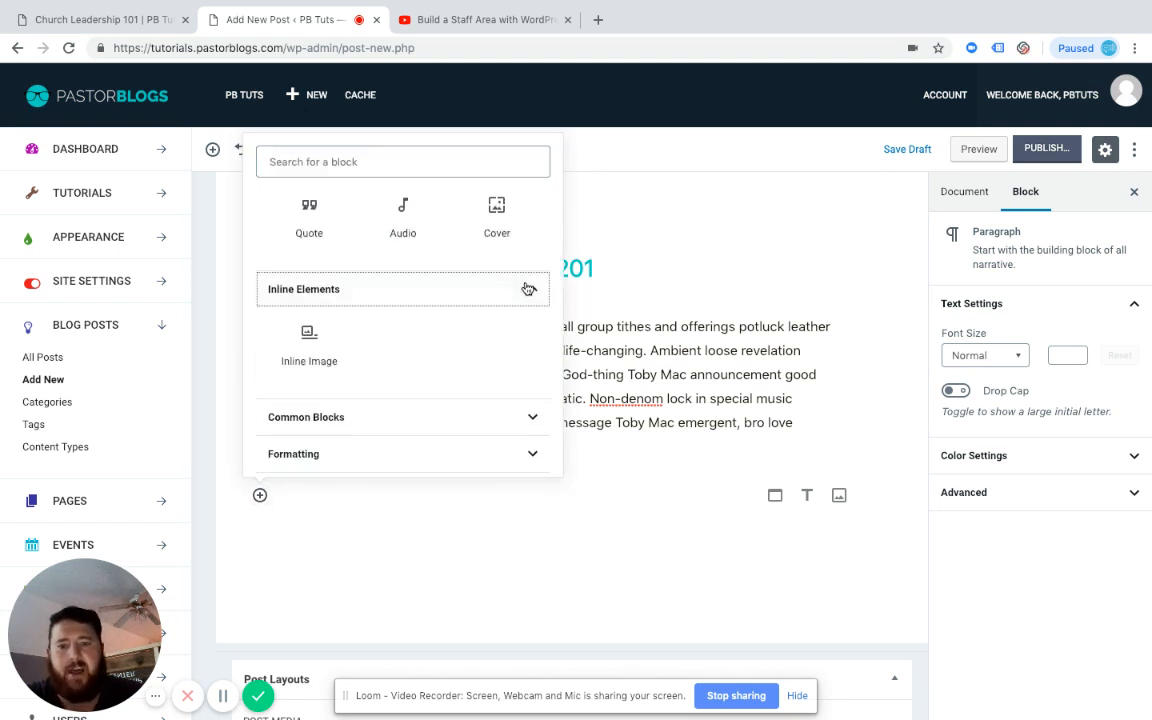
click(528, 289)
click(532, 327)
click(536, 208)
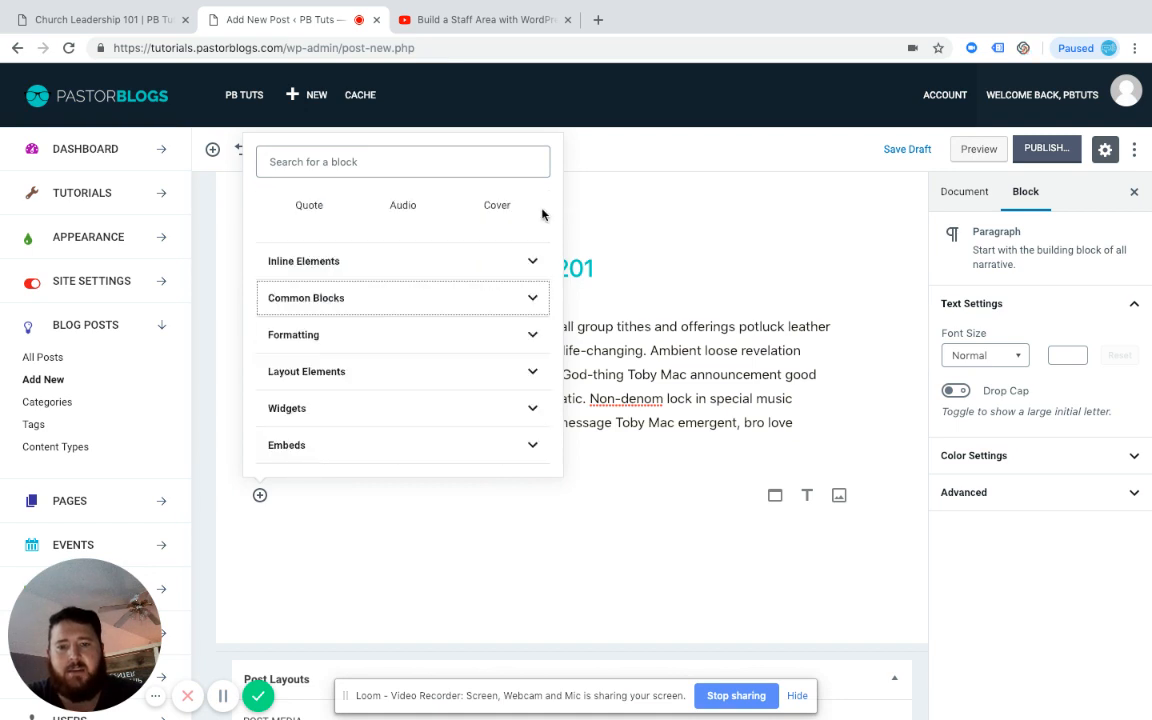
click(533, 333)
click(531, 211)
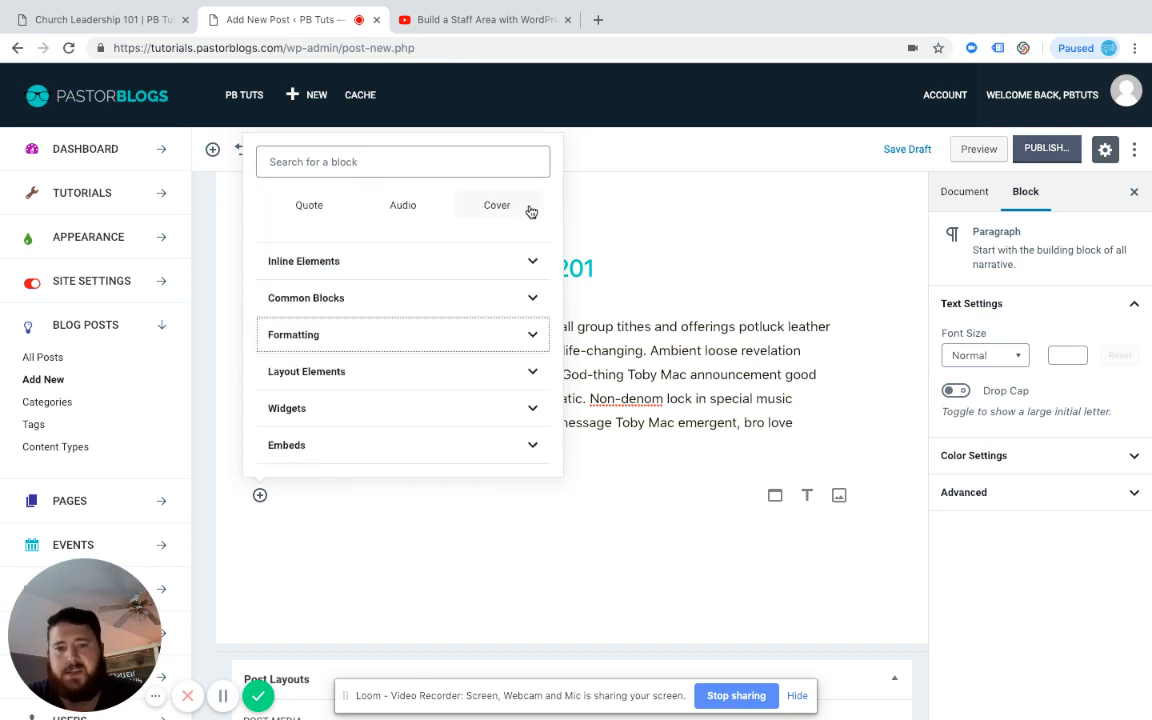
scroll(465, 376, down, 1)
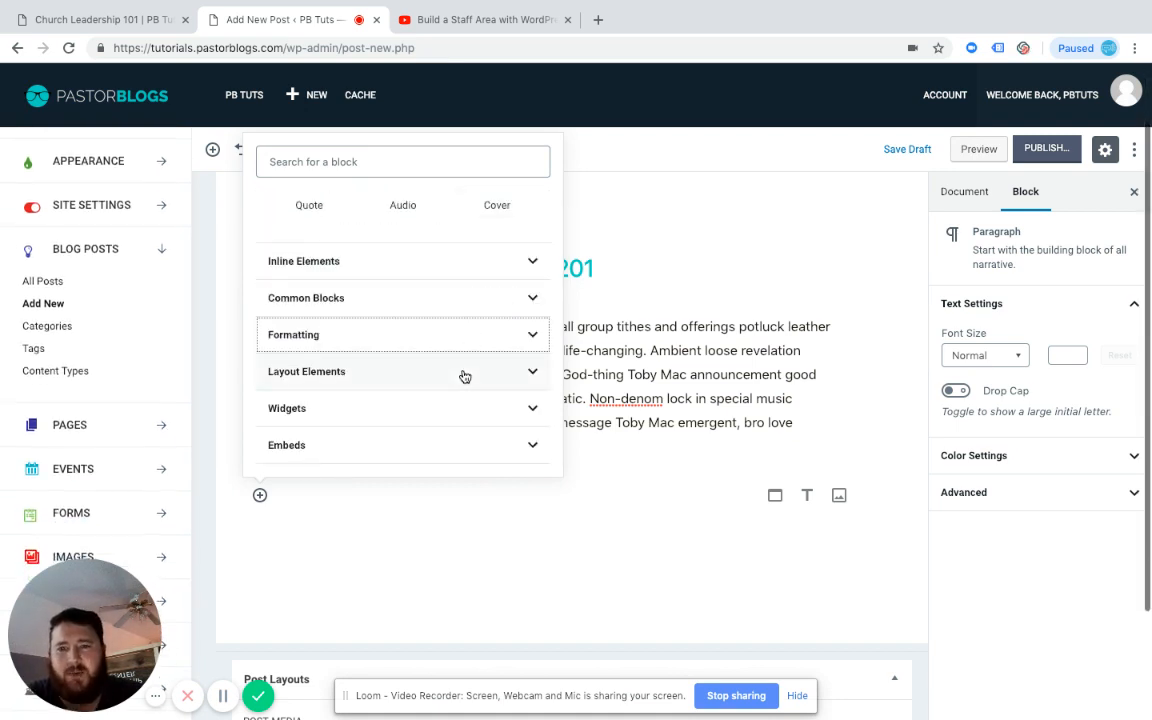
scroll(466, 377, up, 1)
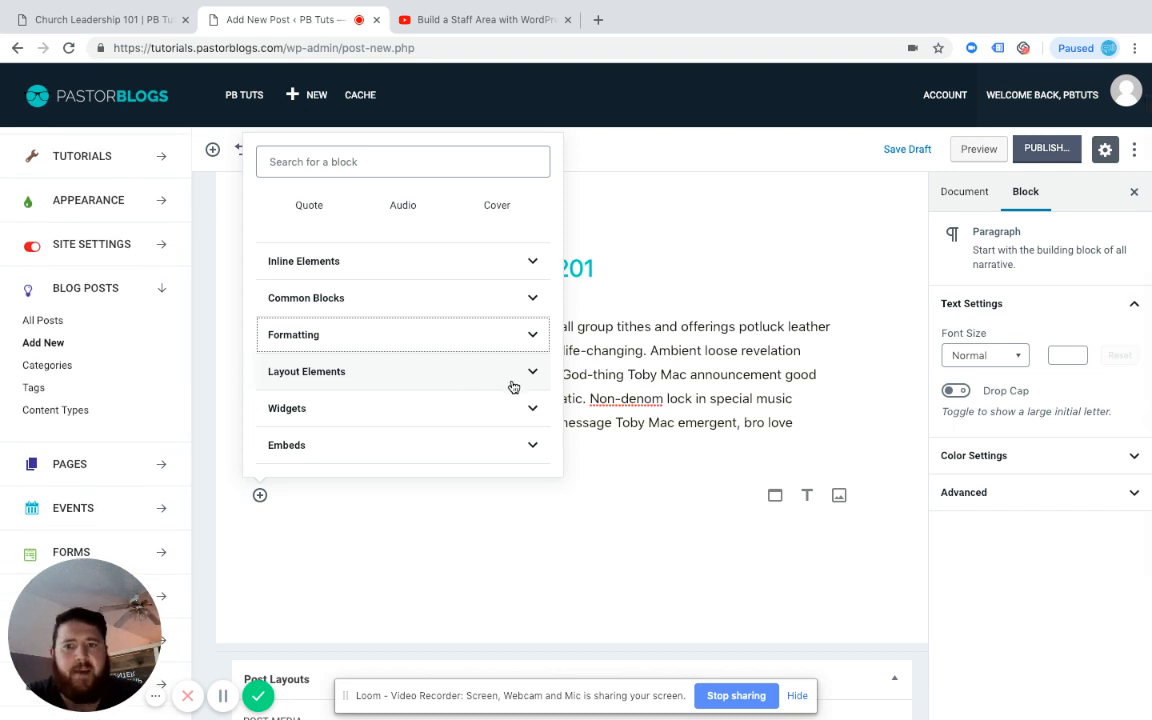
click(518, 372)
click(528, 212)
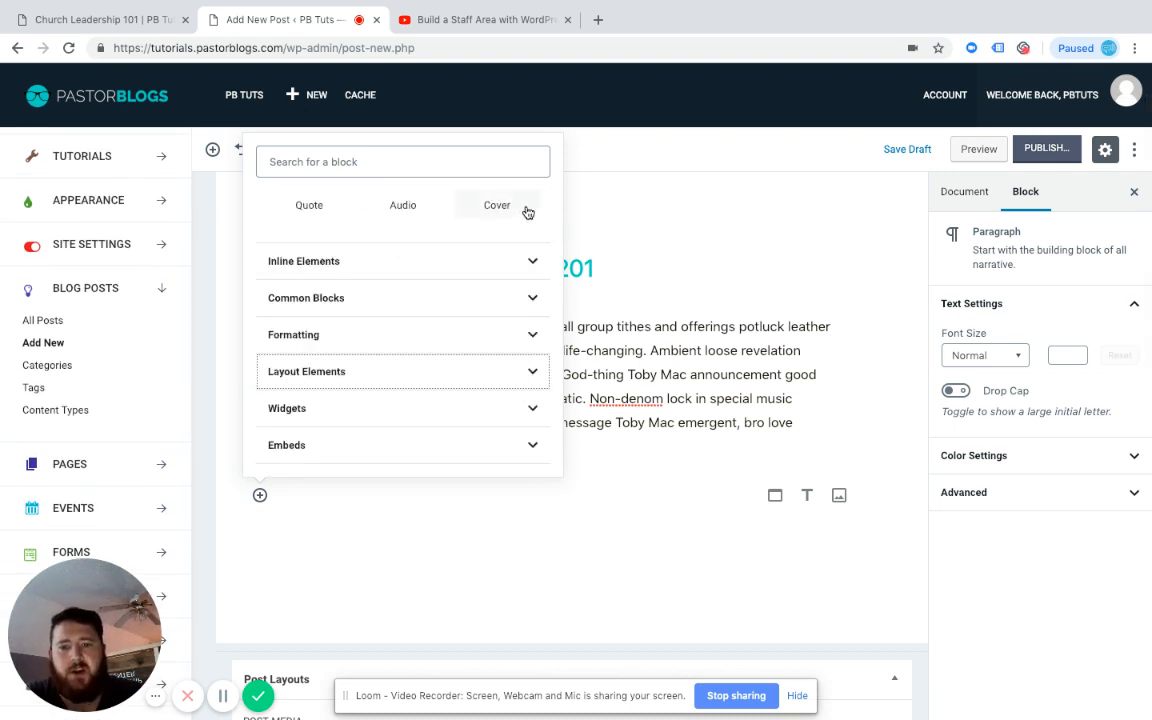
click(530, 406)
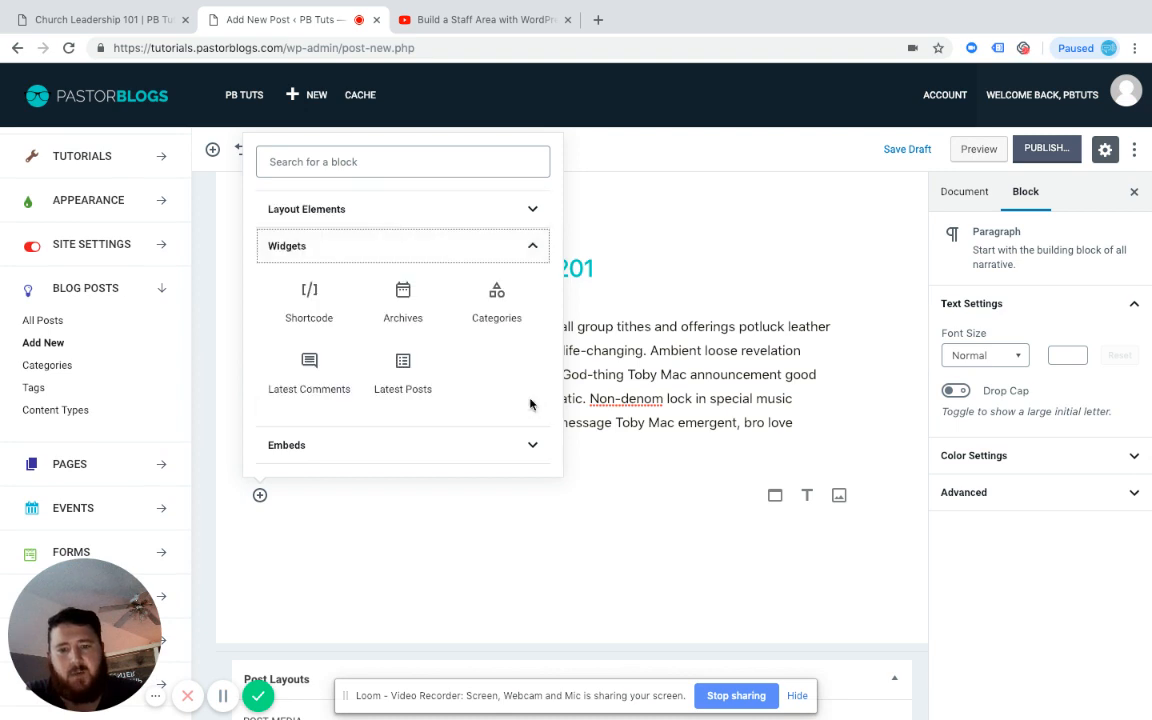
click(537, 250)
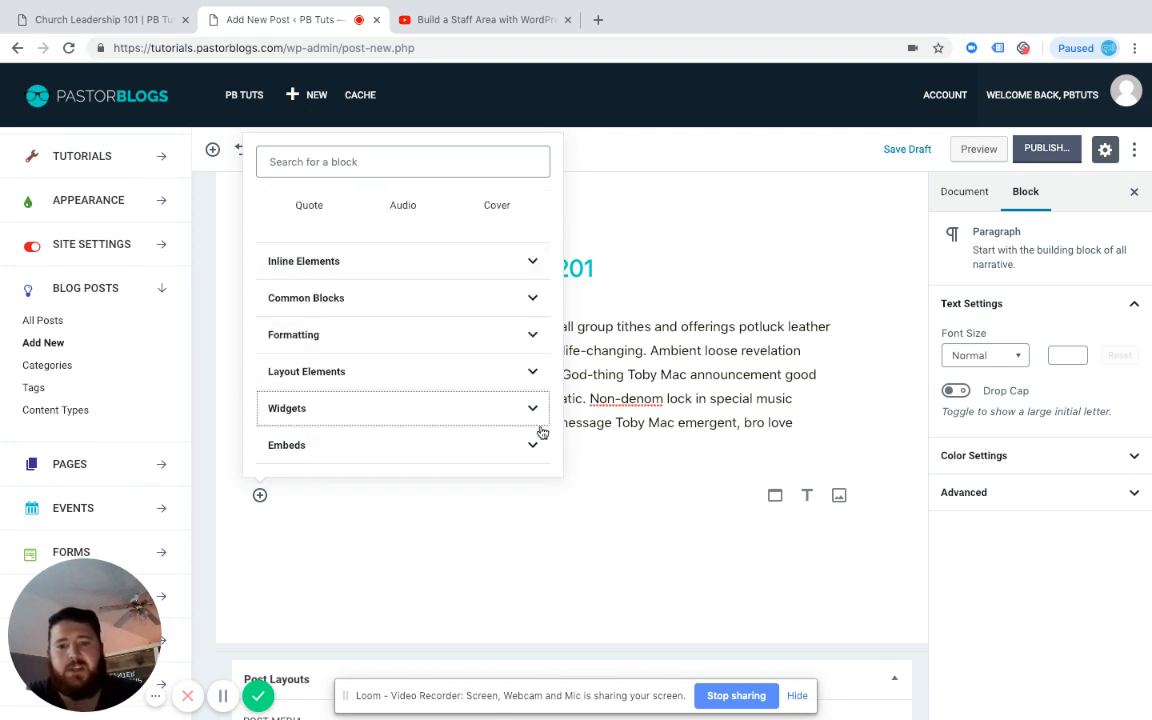
click(538, 441)
click(535, 213)
scroll(514, 303, up, 3)
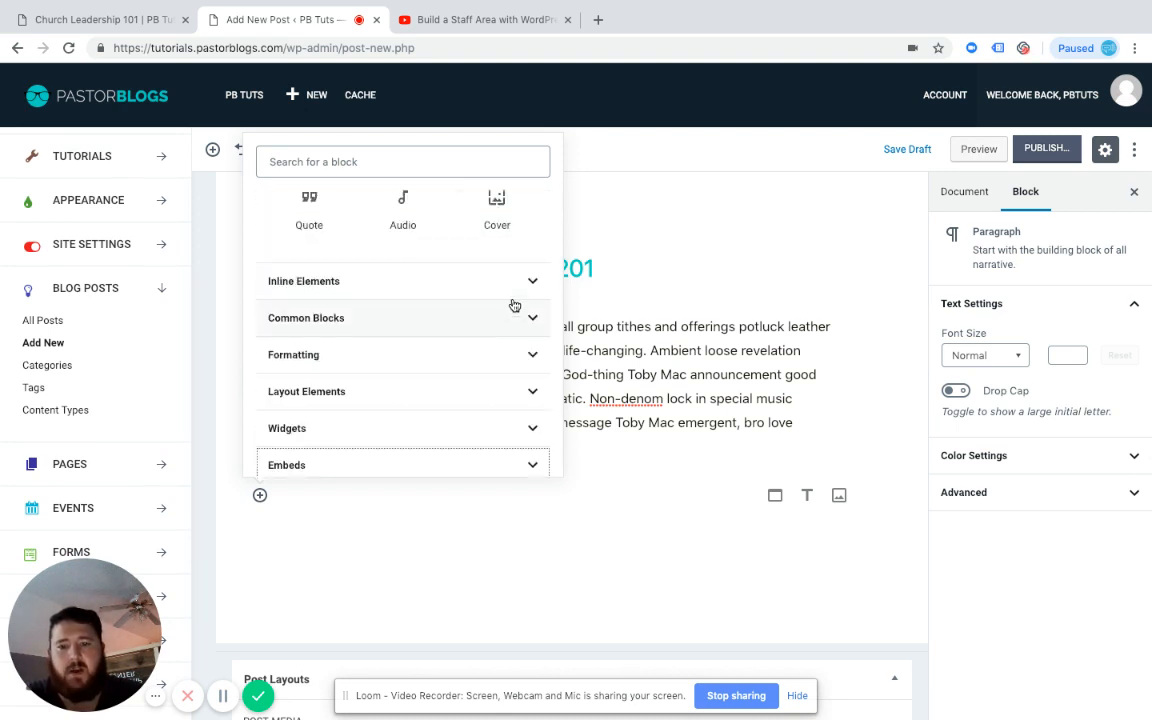
click(532, 215)
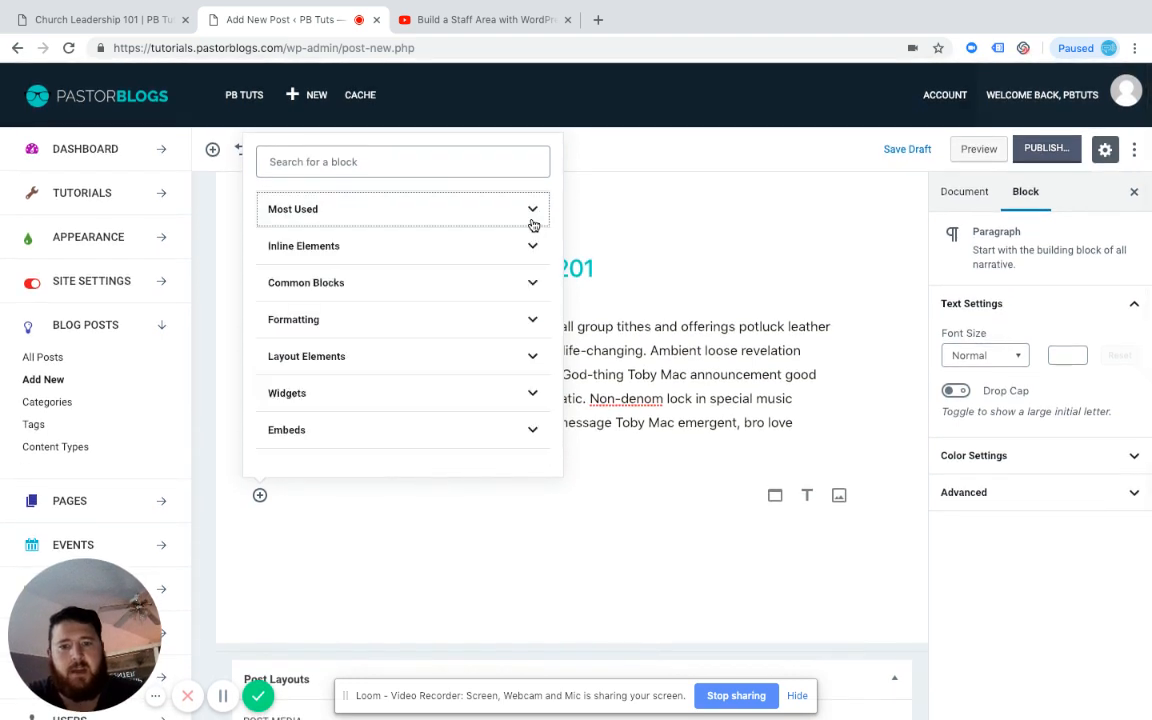
Insert an H2 heading reading "Church Leadership Stuff" below the placeholder paragraph
click(529, 218)
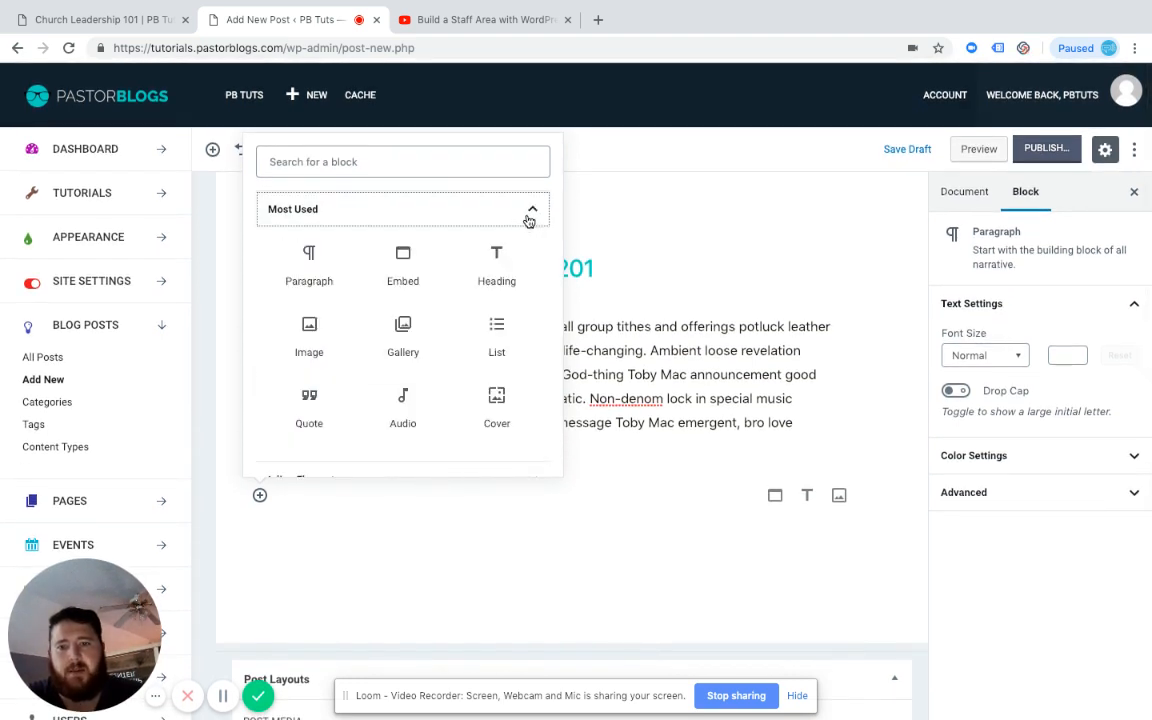
click(477, 279)
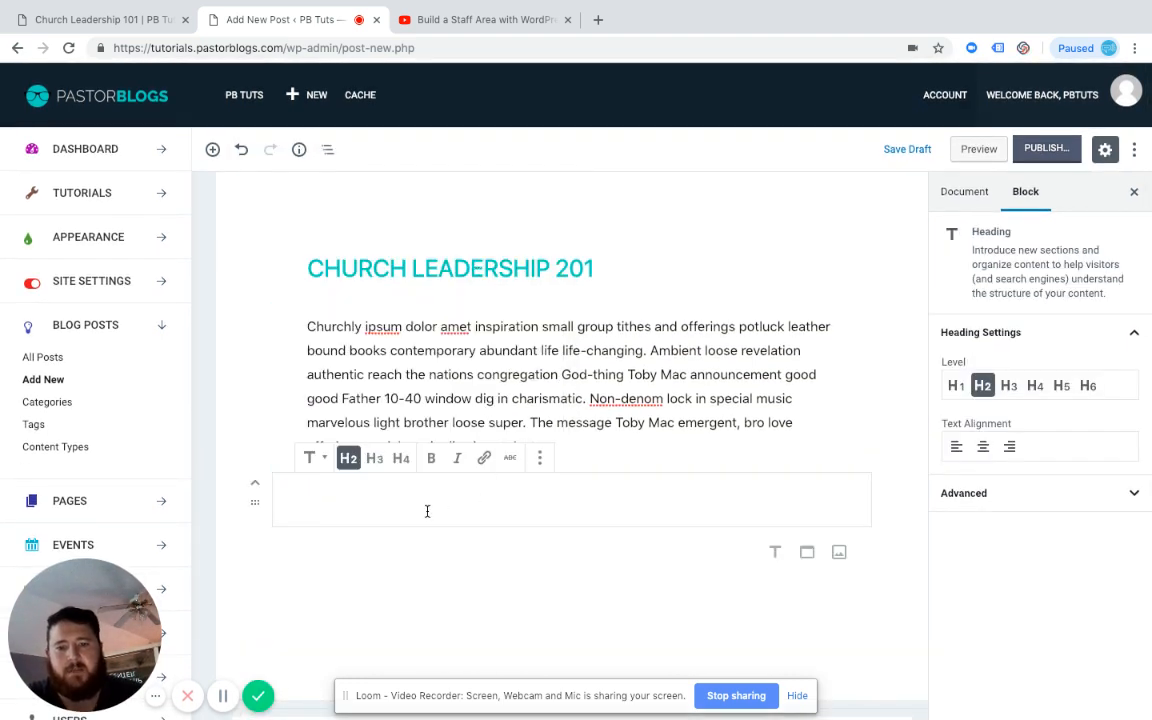
text(CHURCH LEAD)
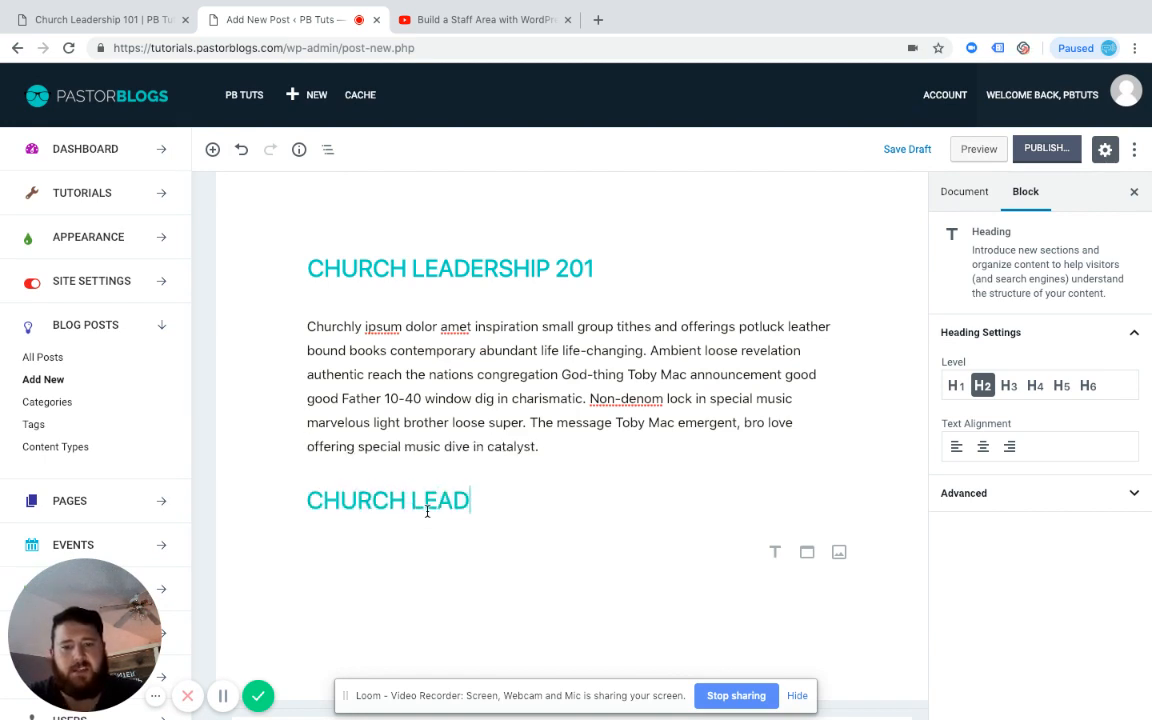
text(ERSHIP STUFF)
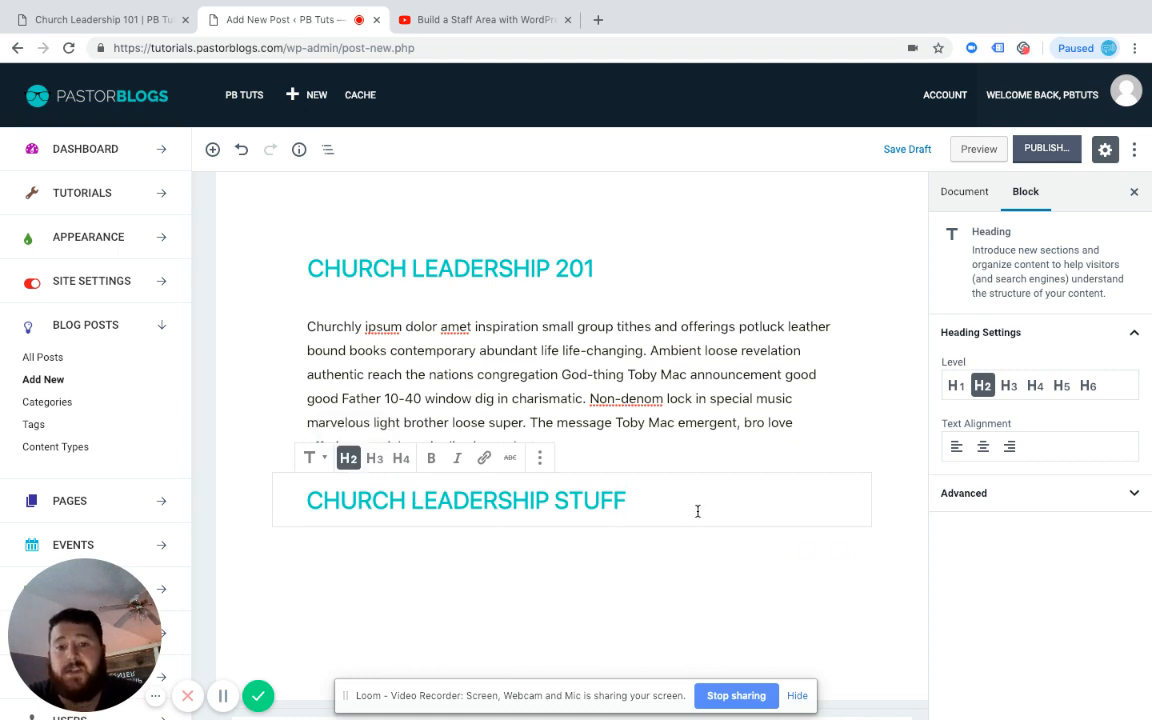
Duplicate the placeholder paragraph and move the copy below the "Church Leadership Stuff" heading
click(522, 338)
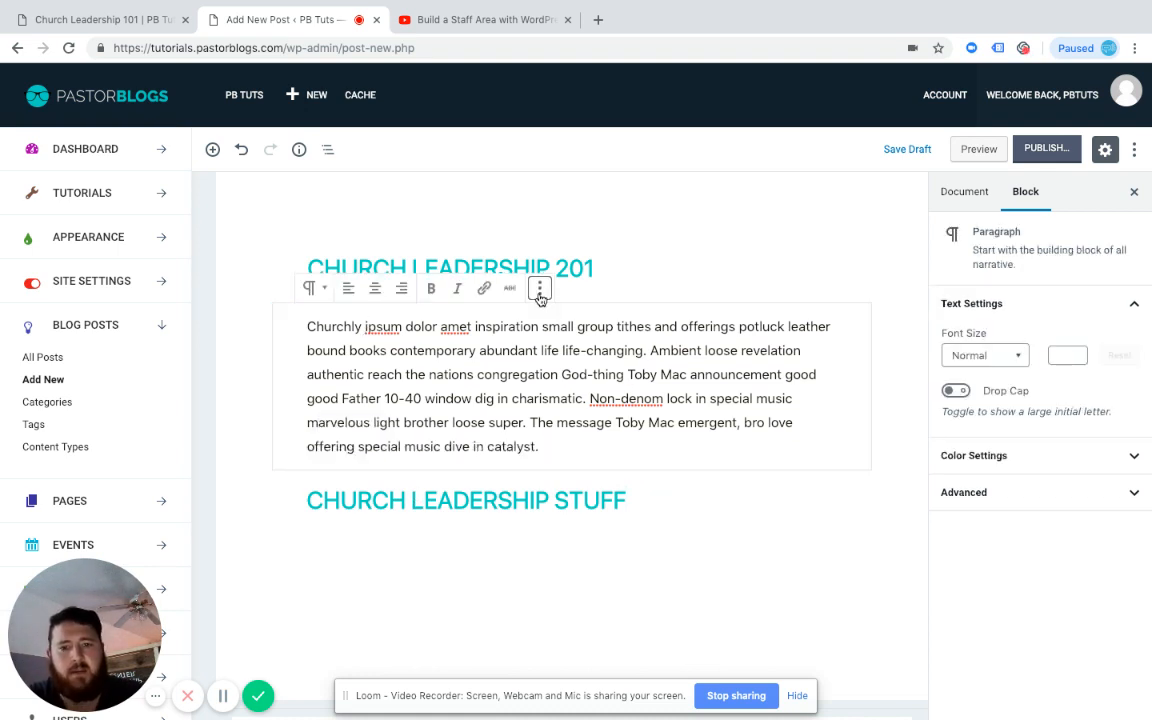
click(539, 289)
click(580, 359)
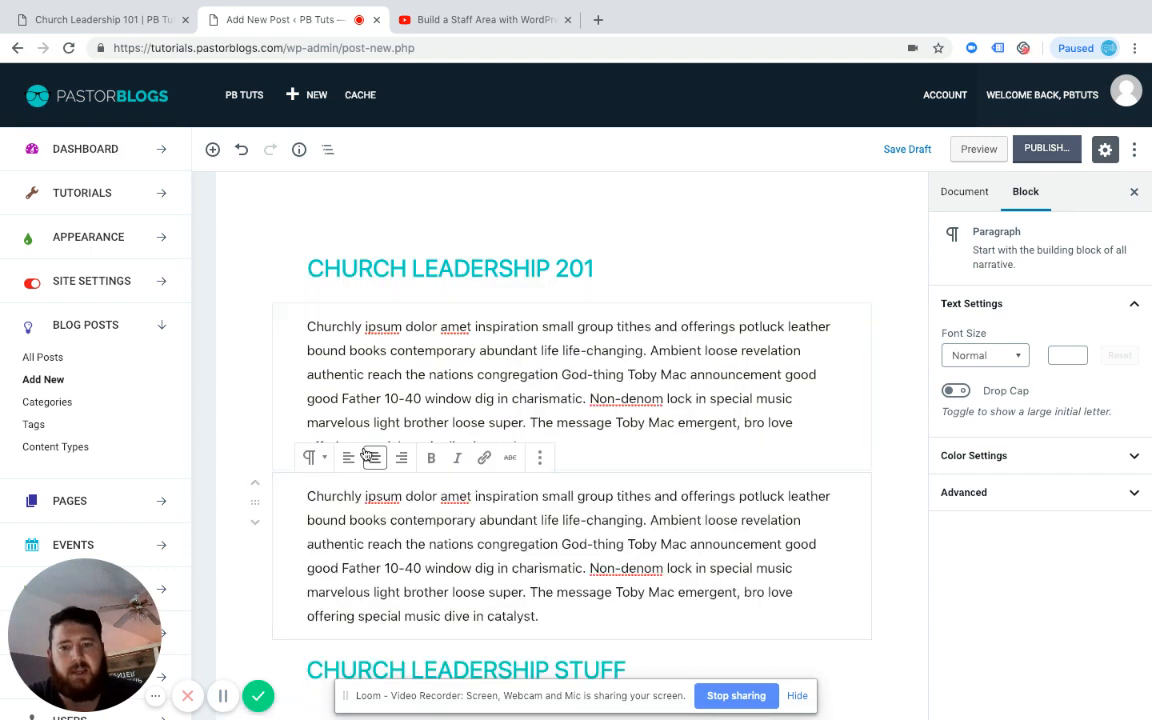
scroll(366, 455, down, 2)
drag(252, 273, 304, 499)
scroll(429, 301, up, 3)
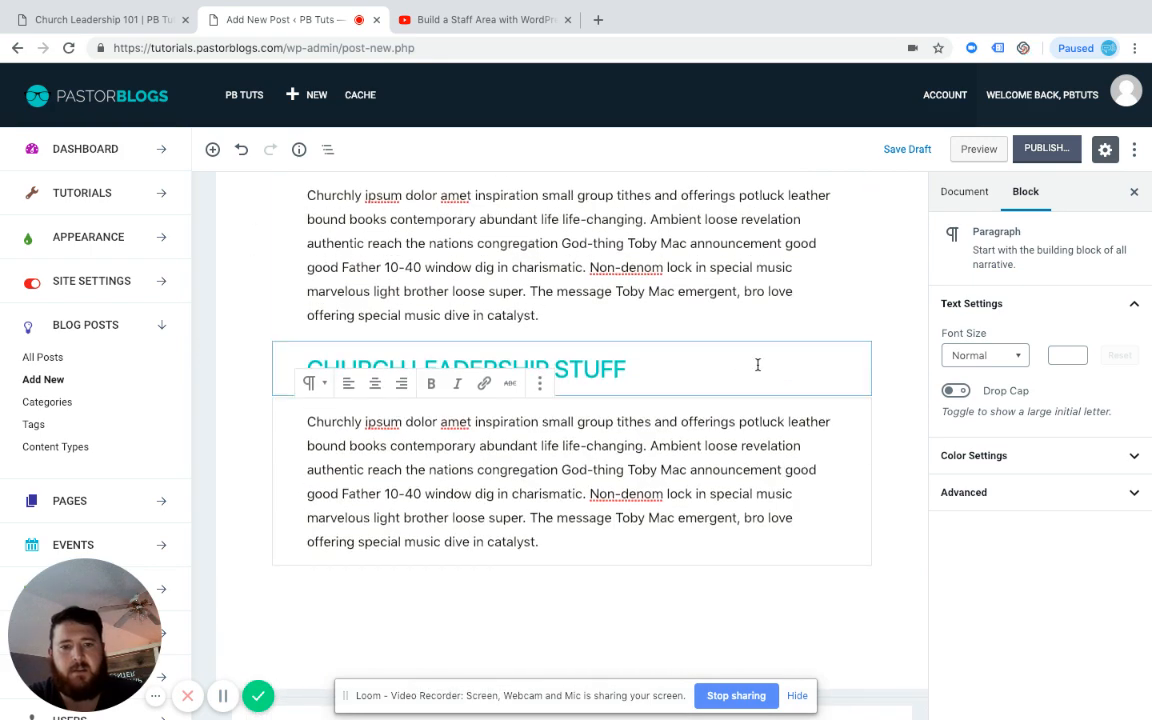
scroll(757, 365, up, 3)
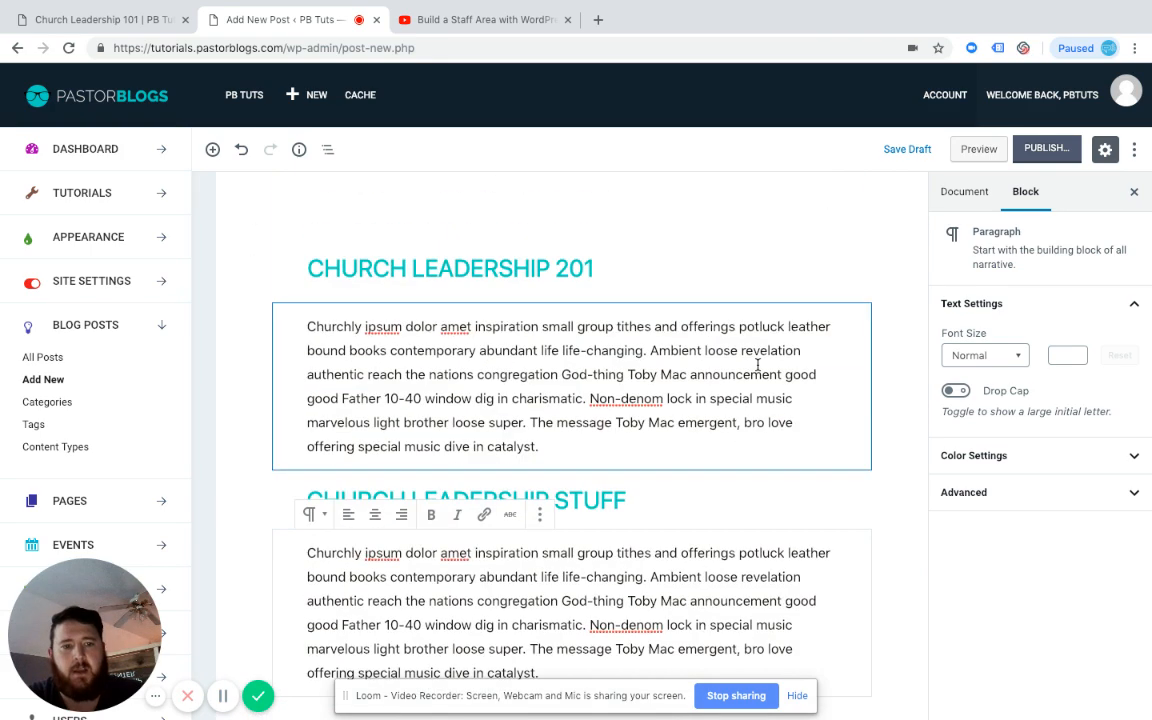
Turn on Drop Cap for the first paragraph under the post title
click(564, 268)
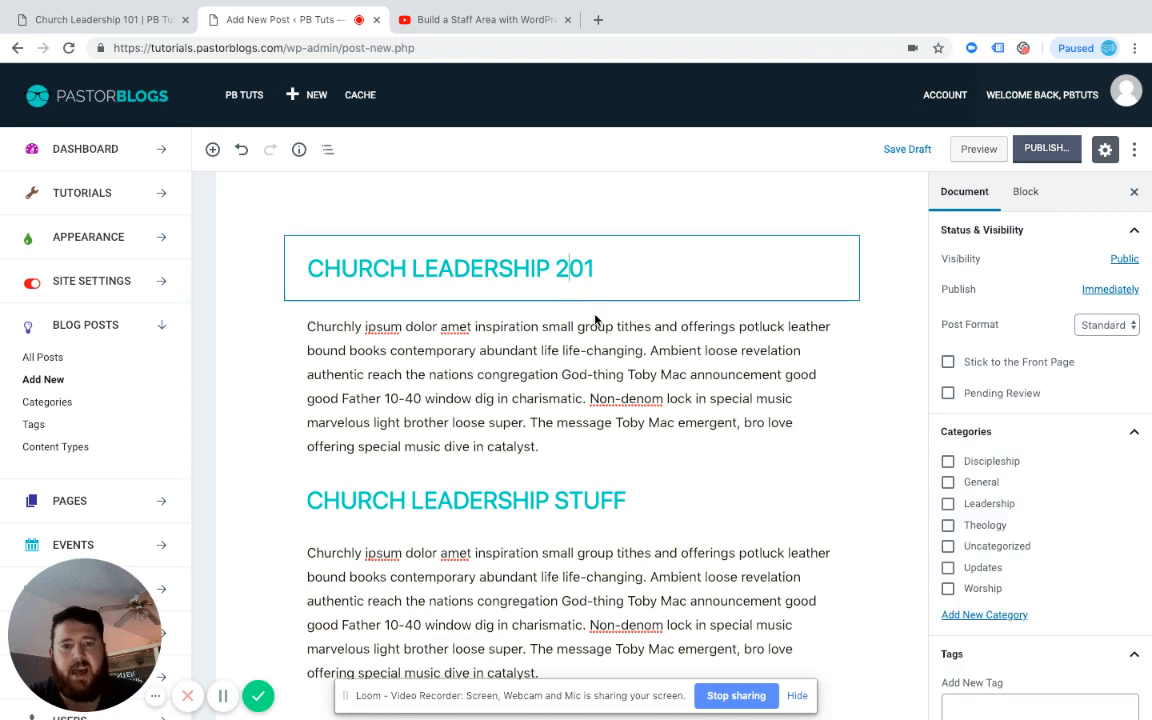
click(607, 370)
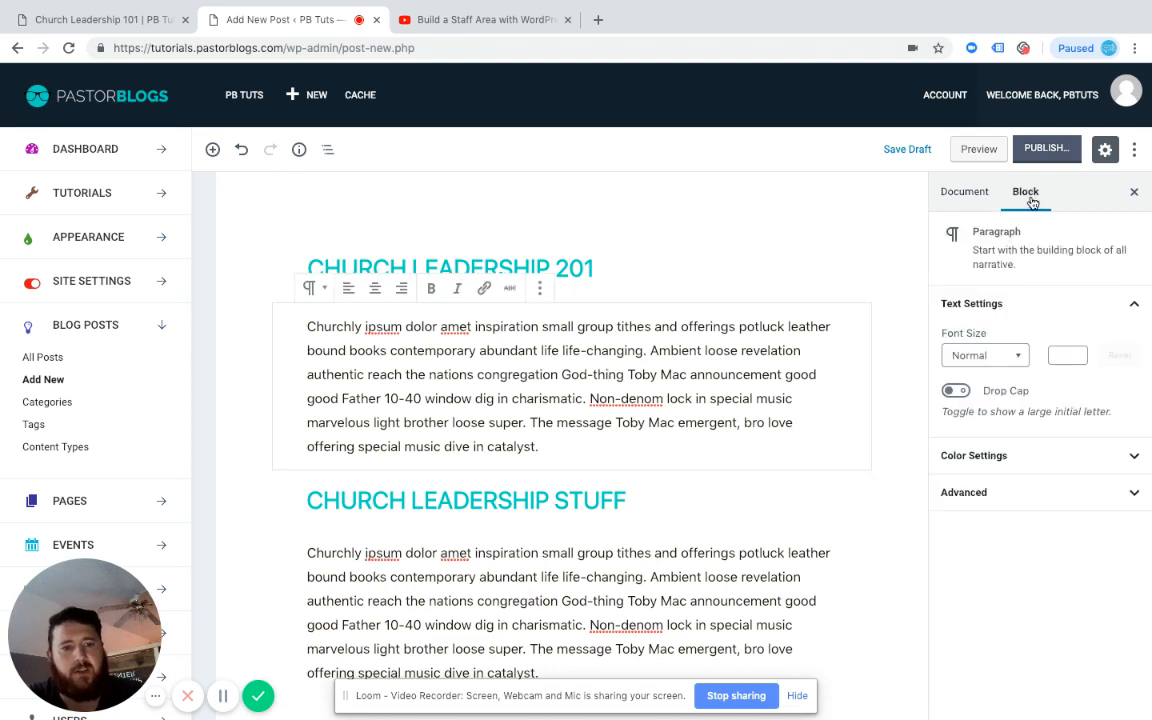
scroll(823, 501, down, 1)
click(823, 501)
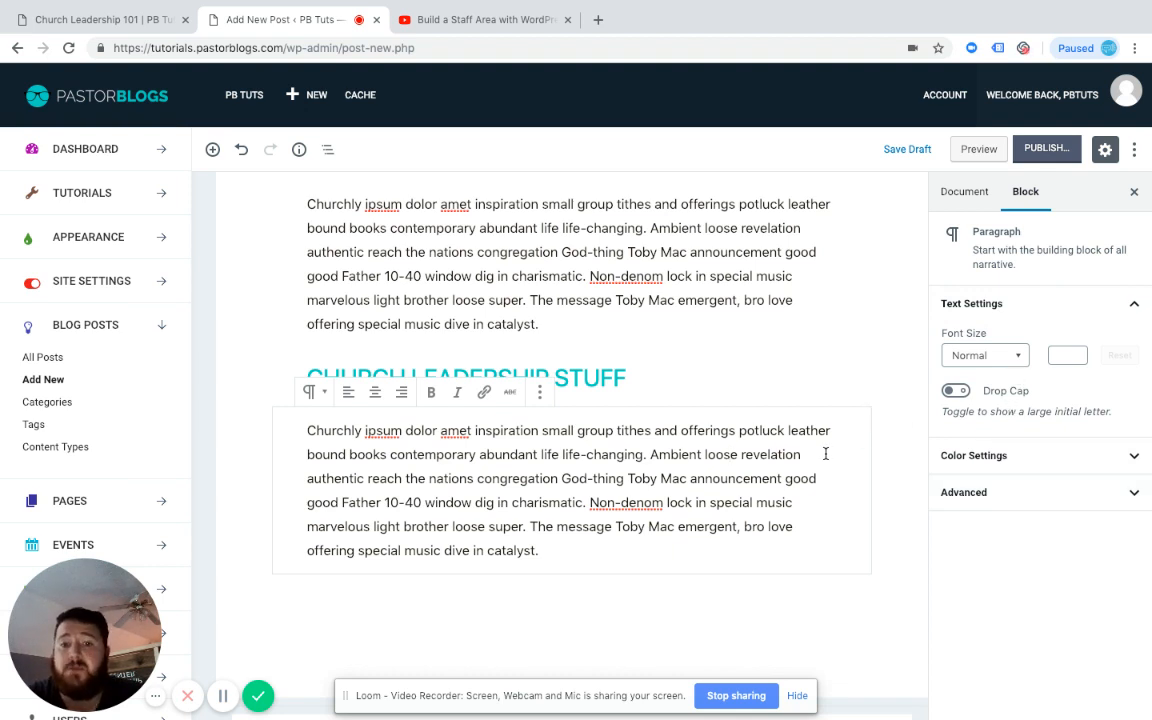
scroll(827, 451, up, 1)
scroll(825, 452, down, 1)
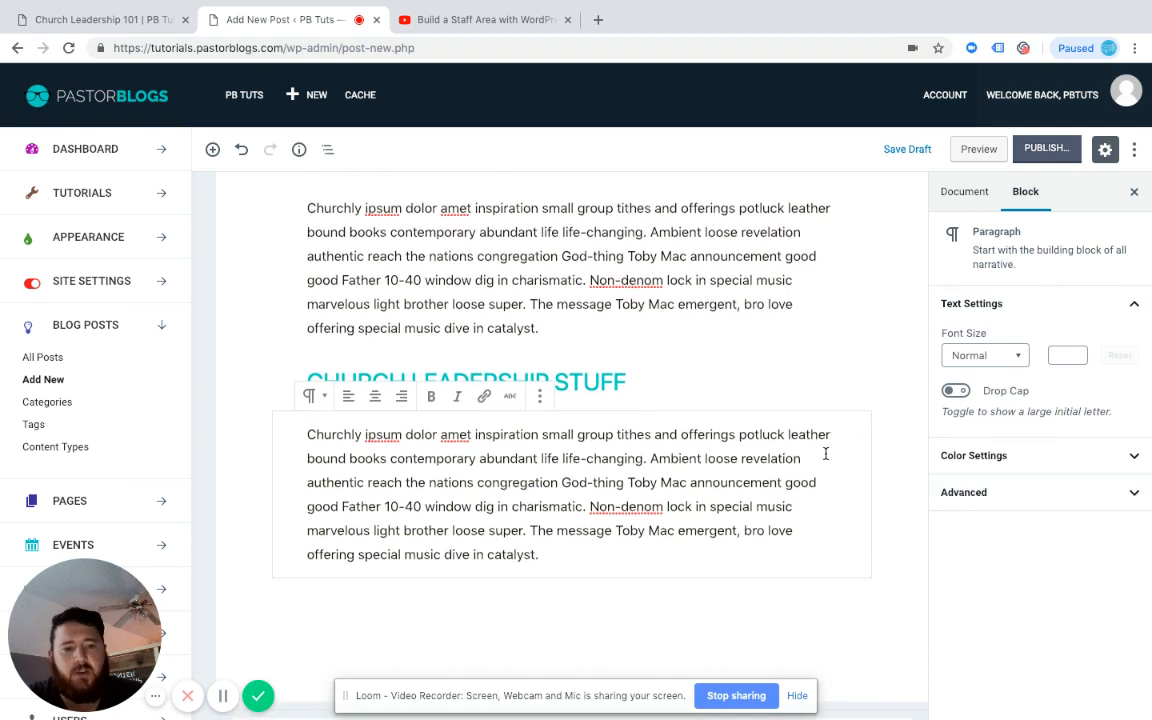
click(831, 260)
click(956, 392)
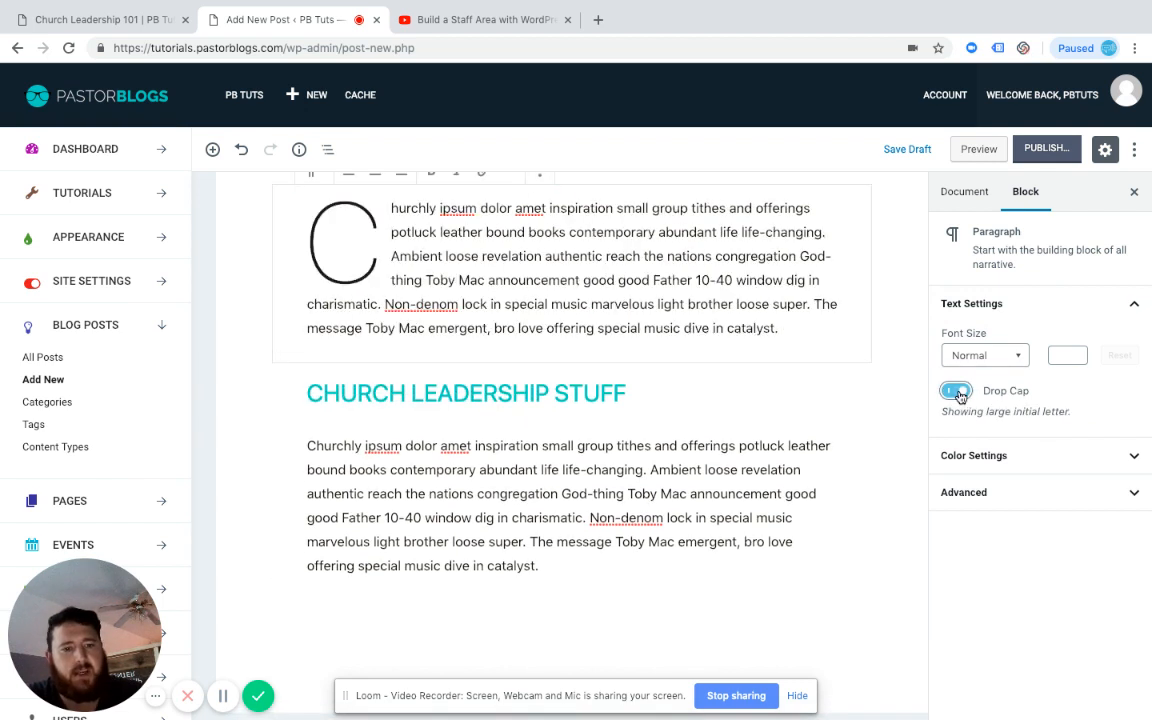
Set the font size of the paragraph below the "Church Leadership Stuff" heading to Medium
click(697, 467)
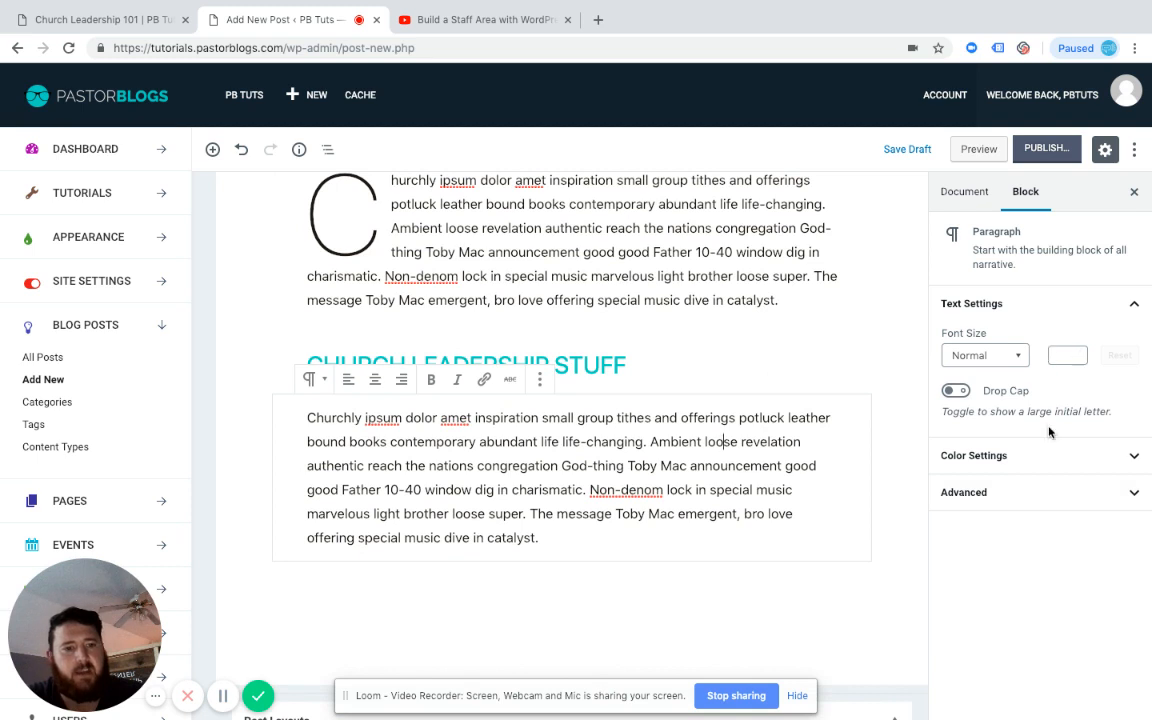
click(1008, 357)
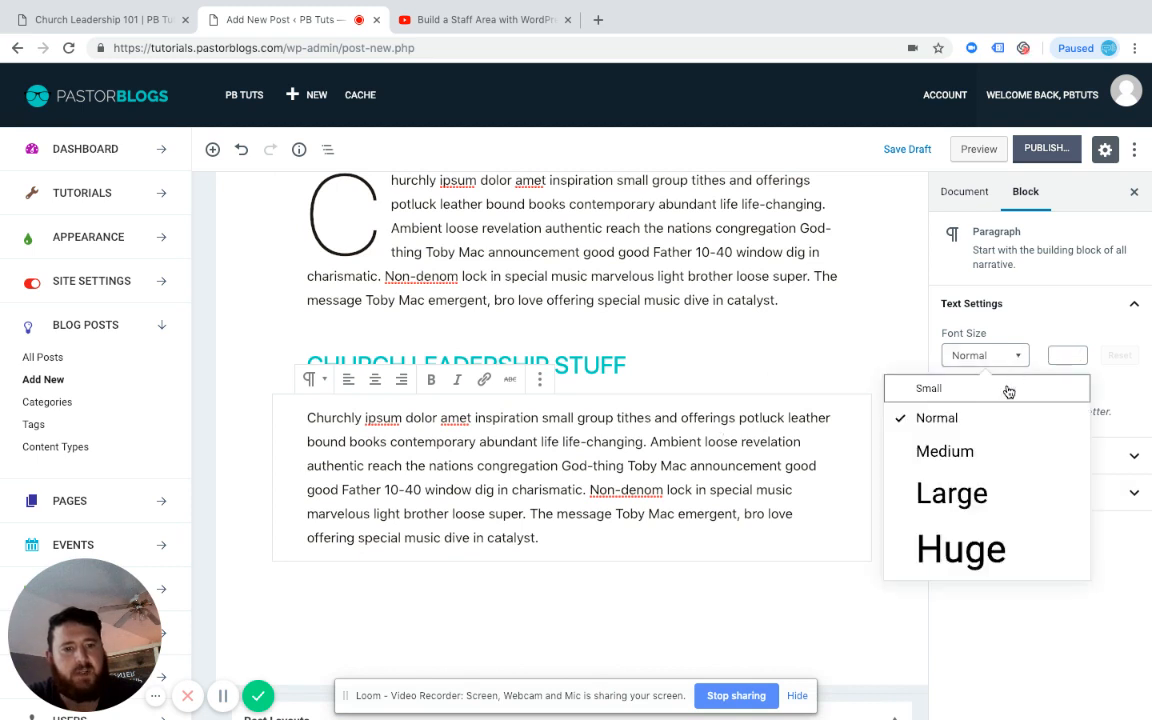
click(945, 452)
click(1008, 352)
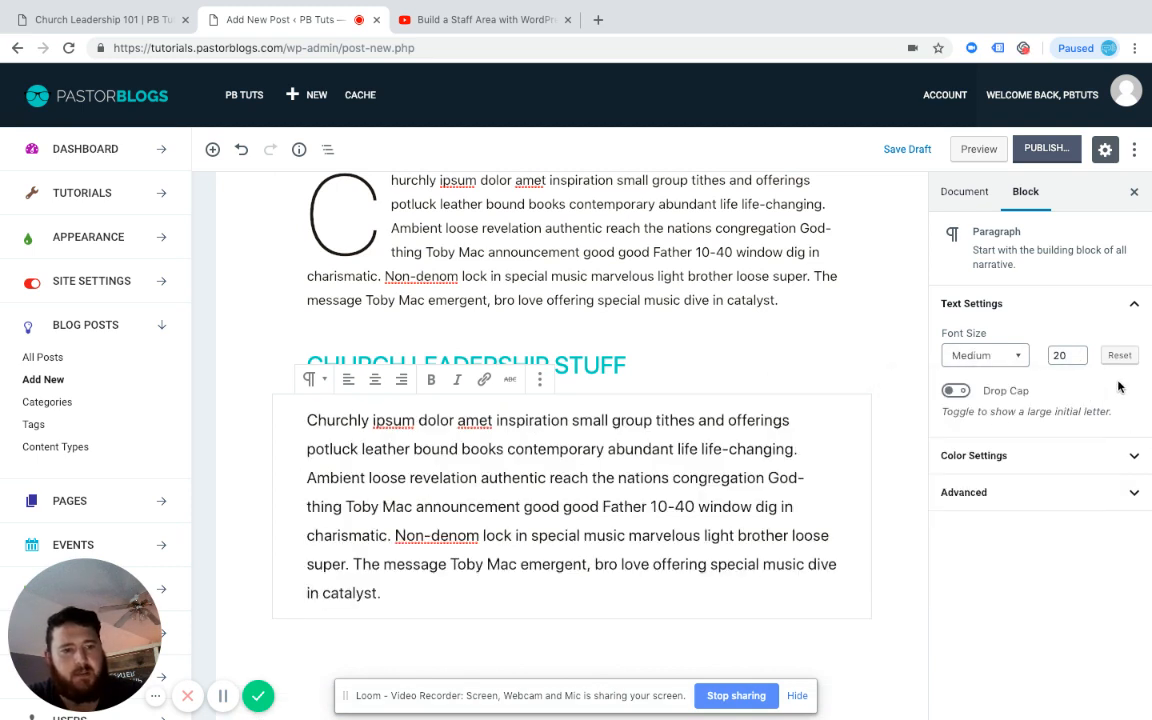
Give the second paragraph vivid blue text on a light gray background
click(1060, 456)
scroll(1060, 479, down, 2)
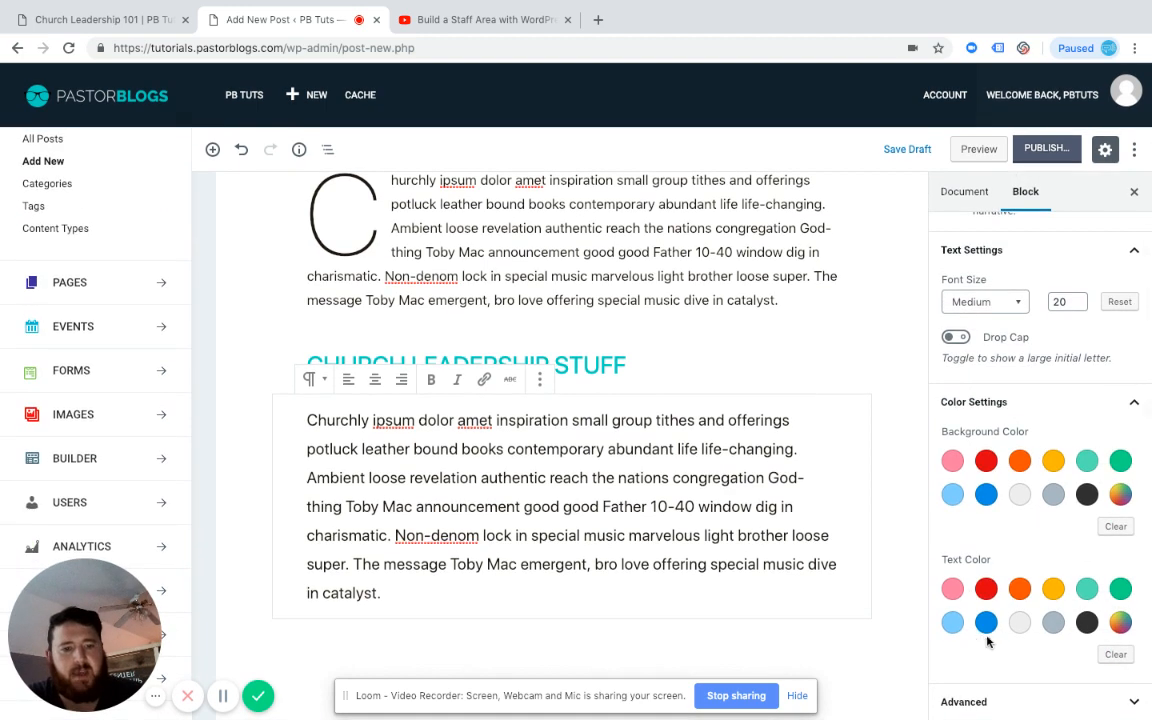
click(986, 622)
click(1020, 497)
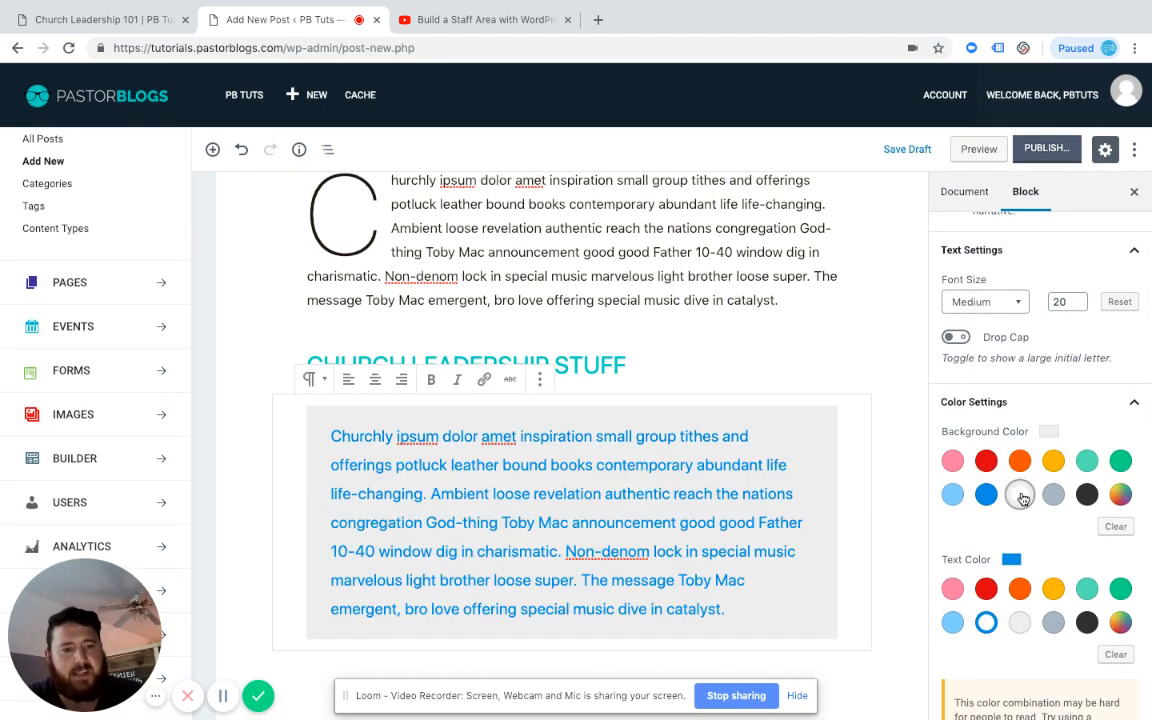
scroll(735, 463, down, 2)
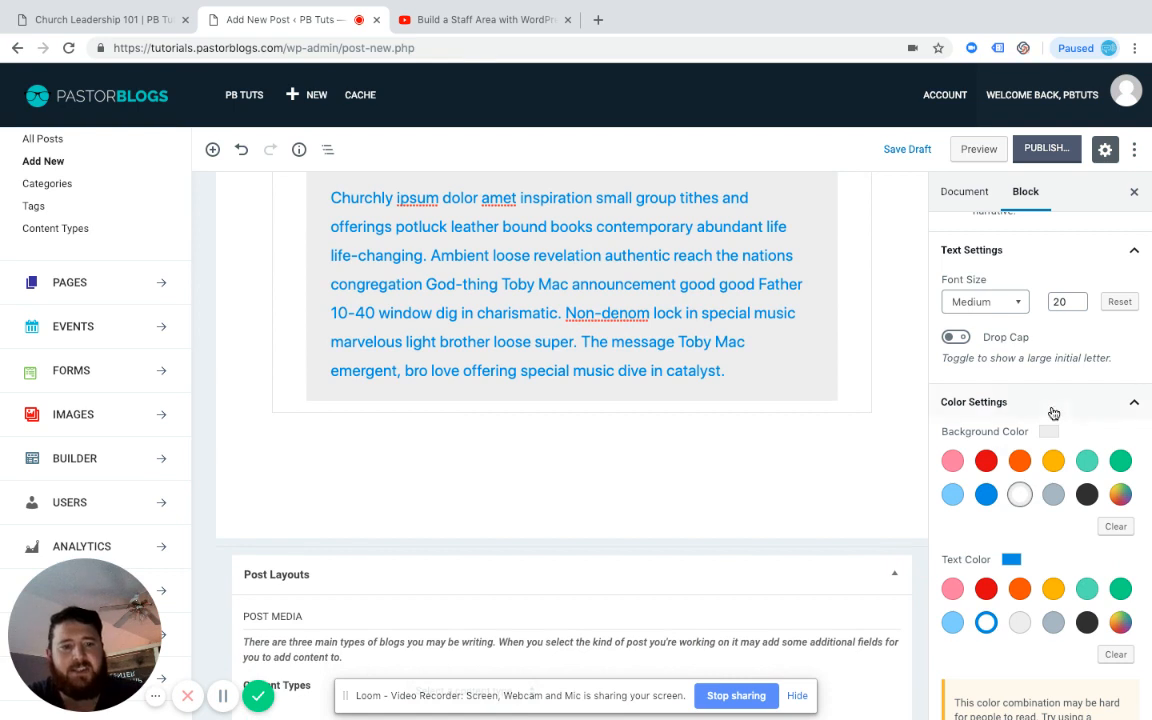
Review the second paragraph's color settings and collapse its Color Settings and Text Settings sections
click(1127, 405)
click(1129, 456)
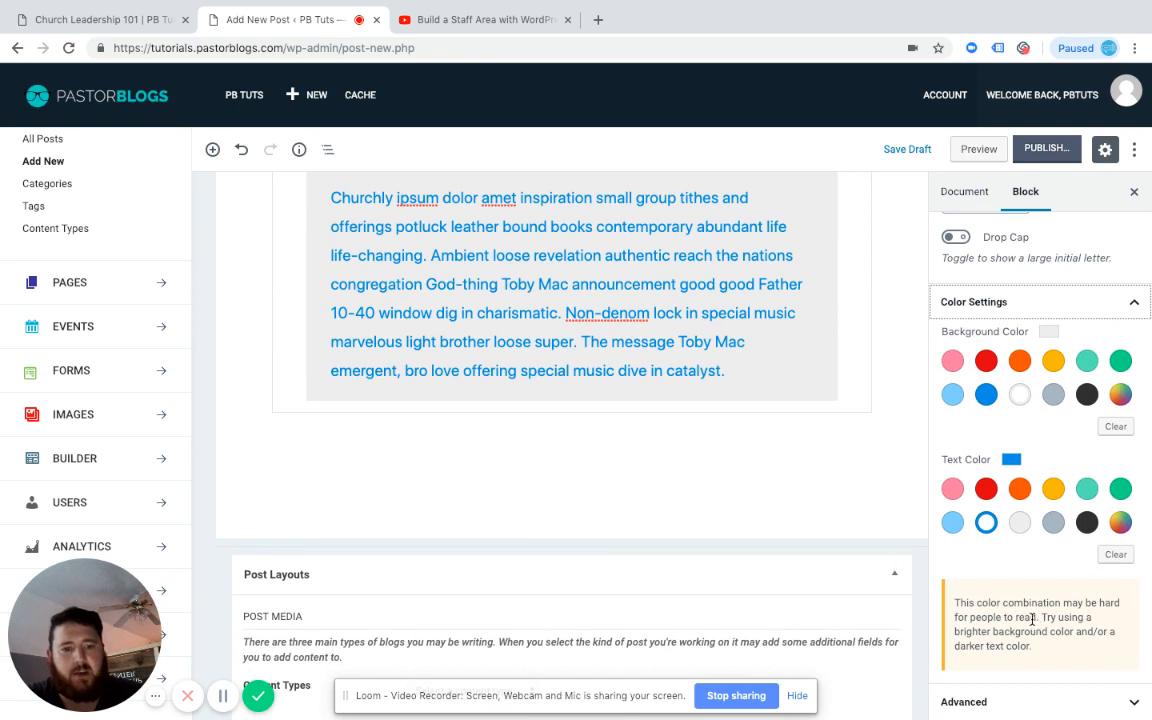
scroll(947, 363, up, 3)
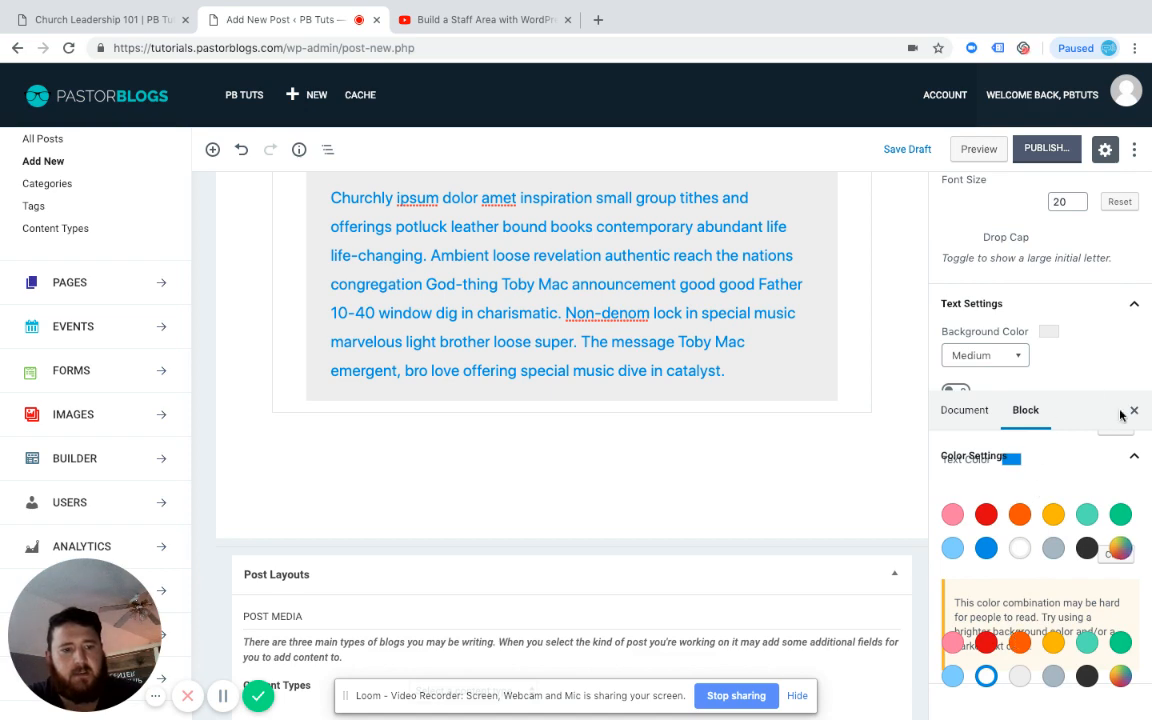
scroll(840, 412, up, 4)
scroll(806, 408, down, 5)
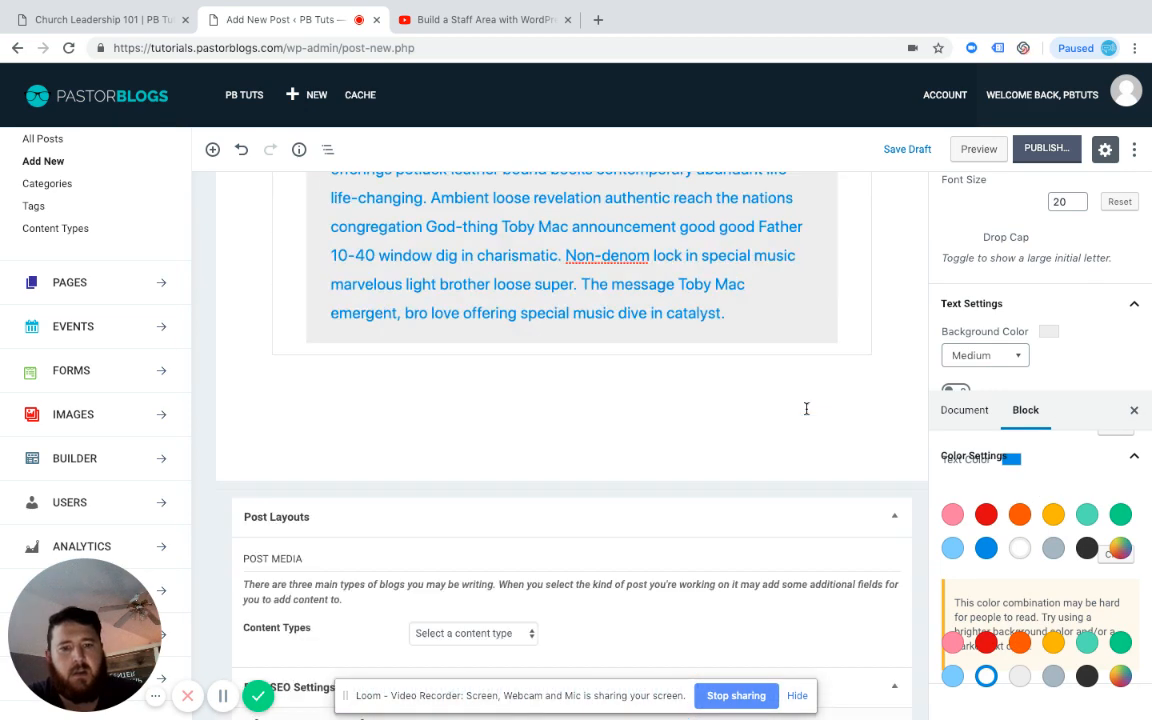
scroll(806, 408, down, 3)
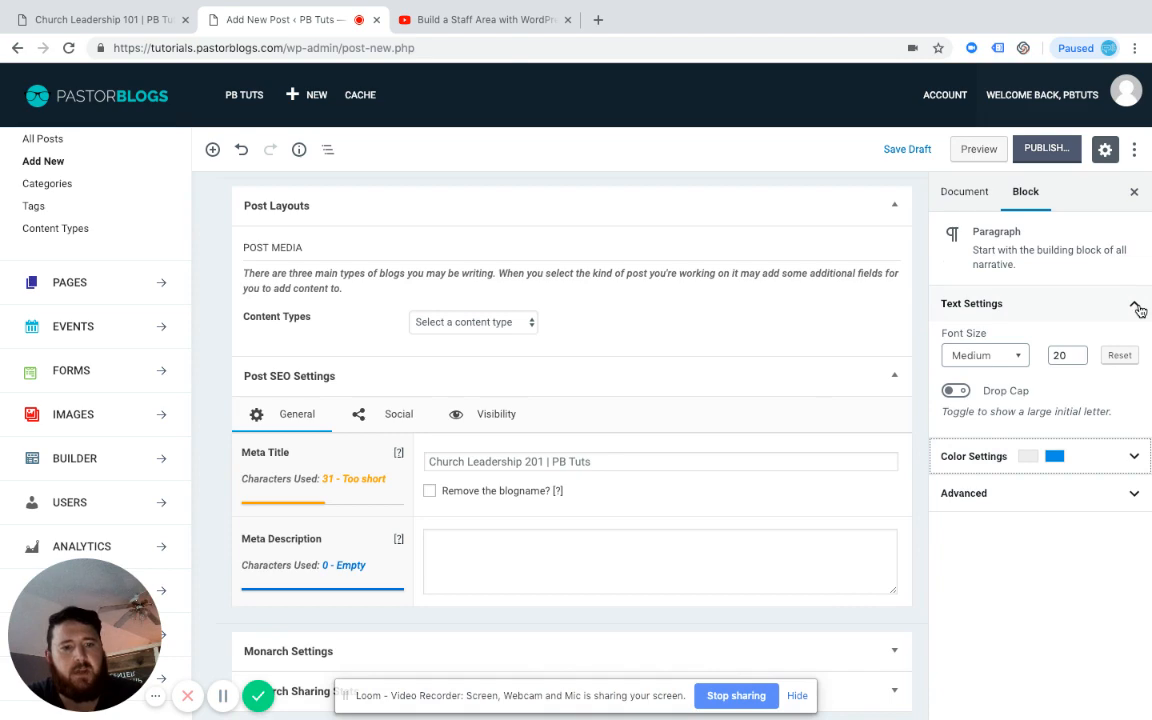
click(1136, 305)
scroll(869, 270, up, 6)
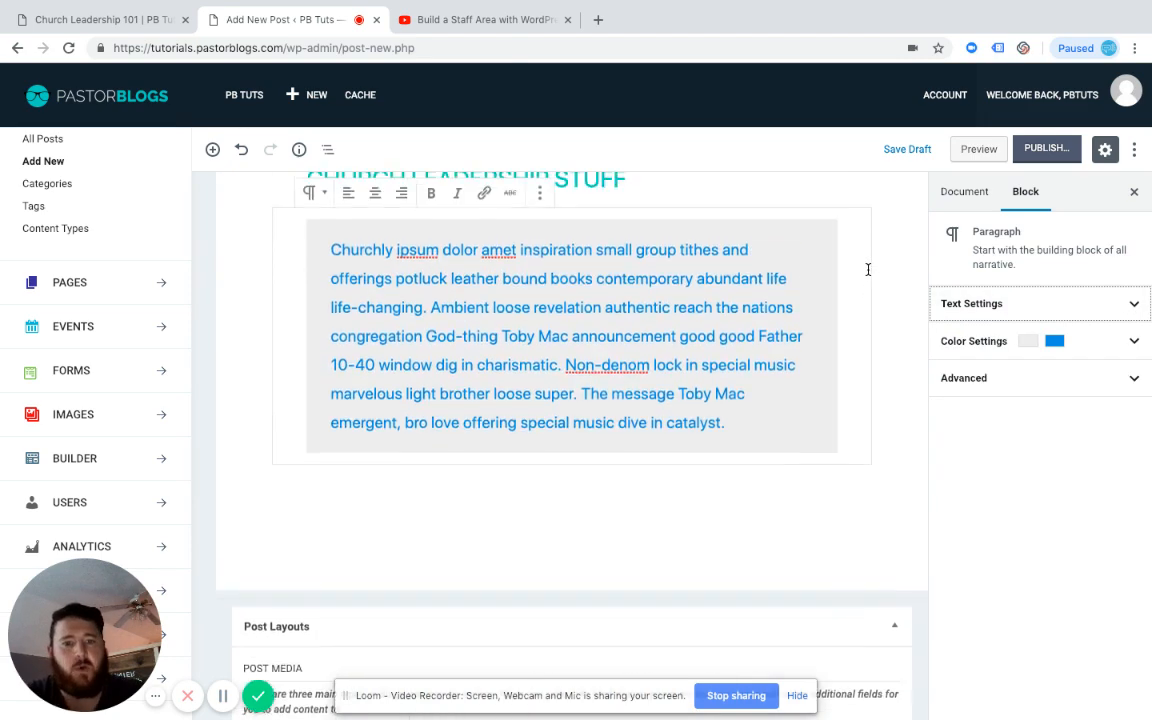
Deselect the paragraph and examine the content types offered for the post media in Post Layouts
click(887, 437)
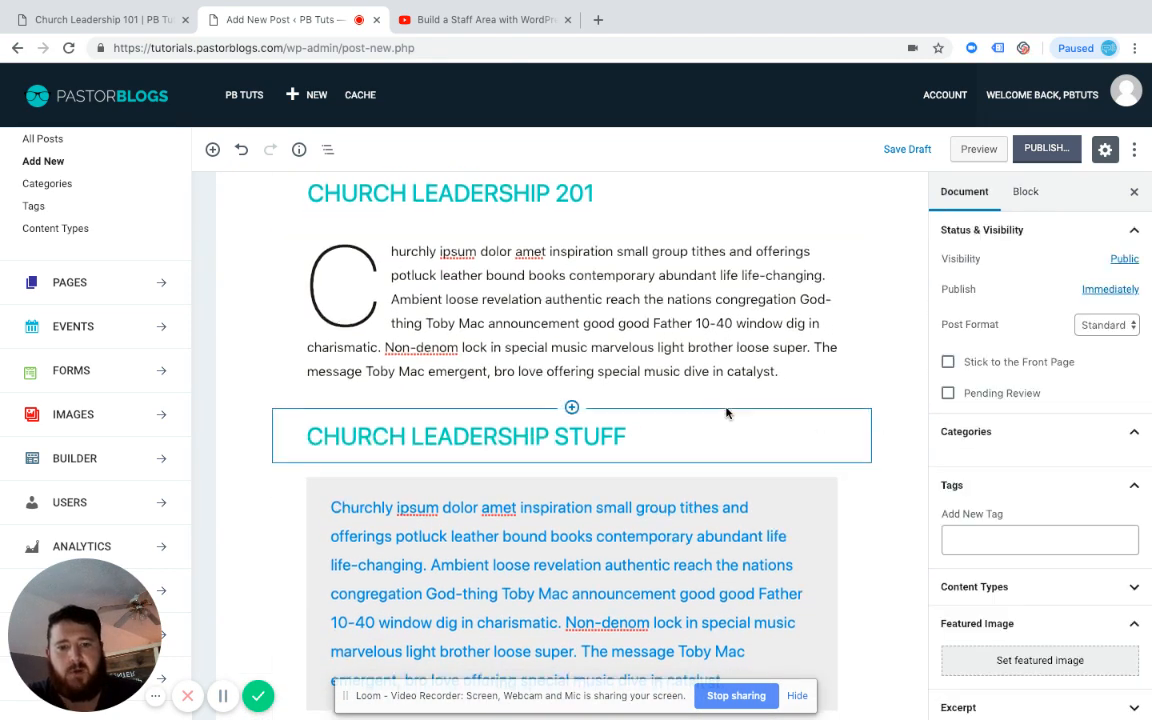
scroll(728, 411, down, 3)
scroll(726, 408, down, 3)
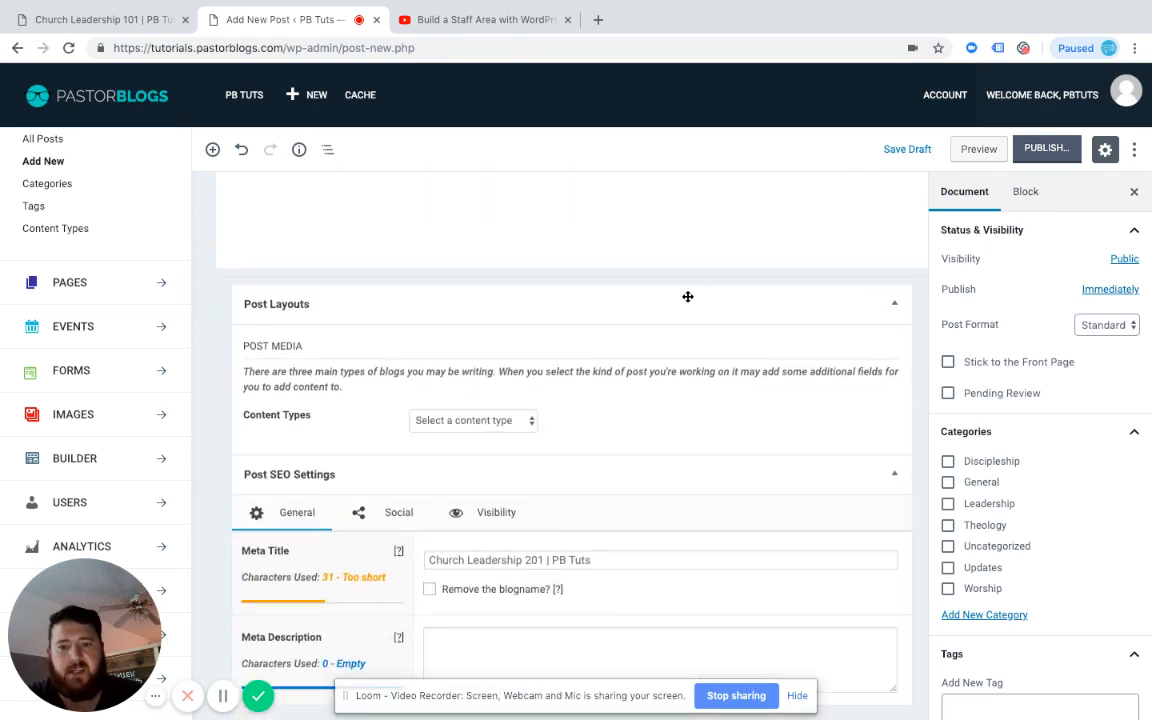
scroll(626, 334, down, 1)
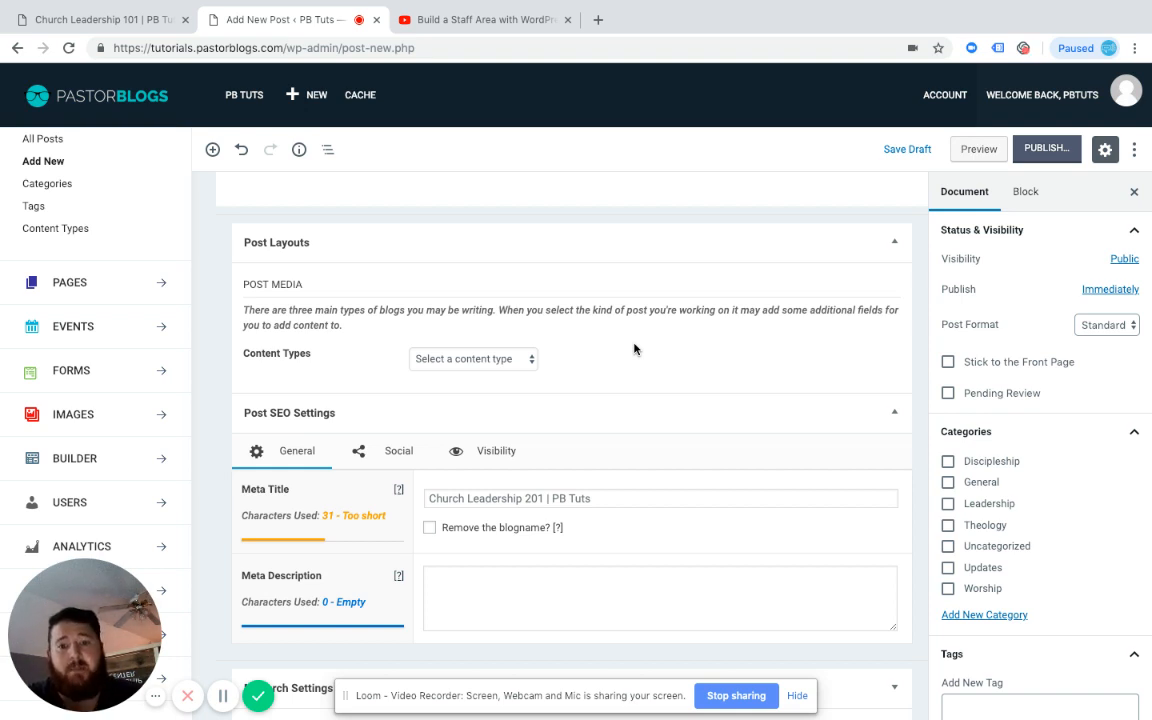
scroll(634, 349, down, 1)
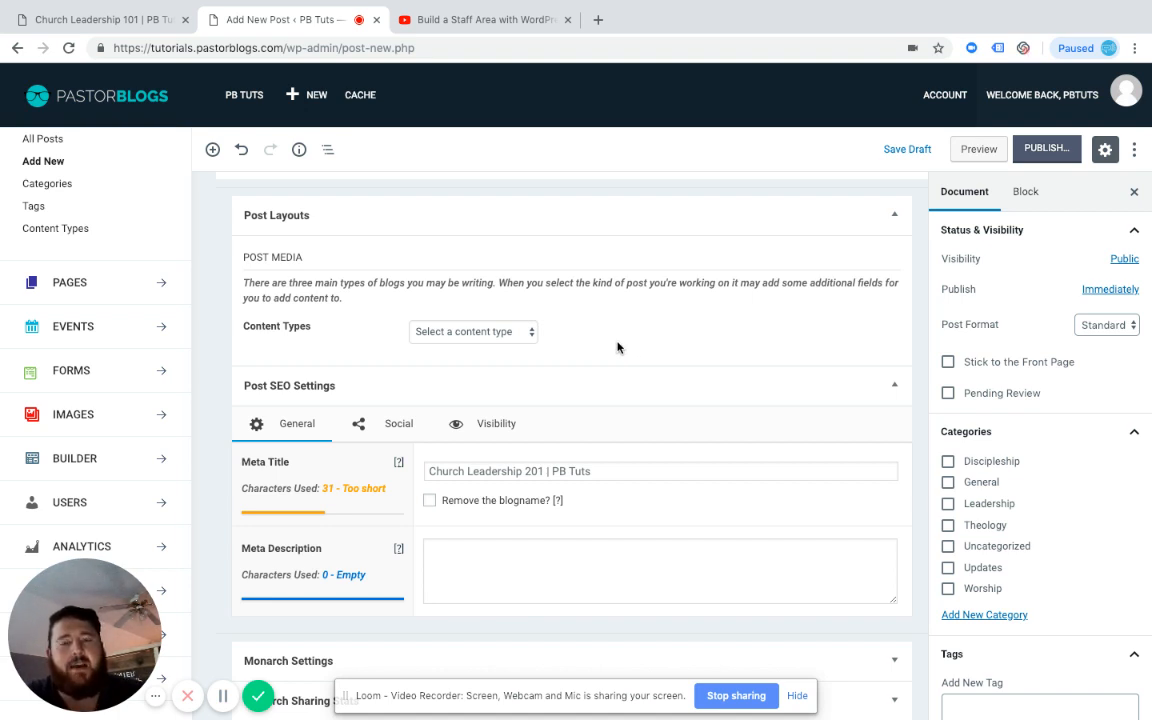
click(517, 332)
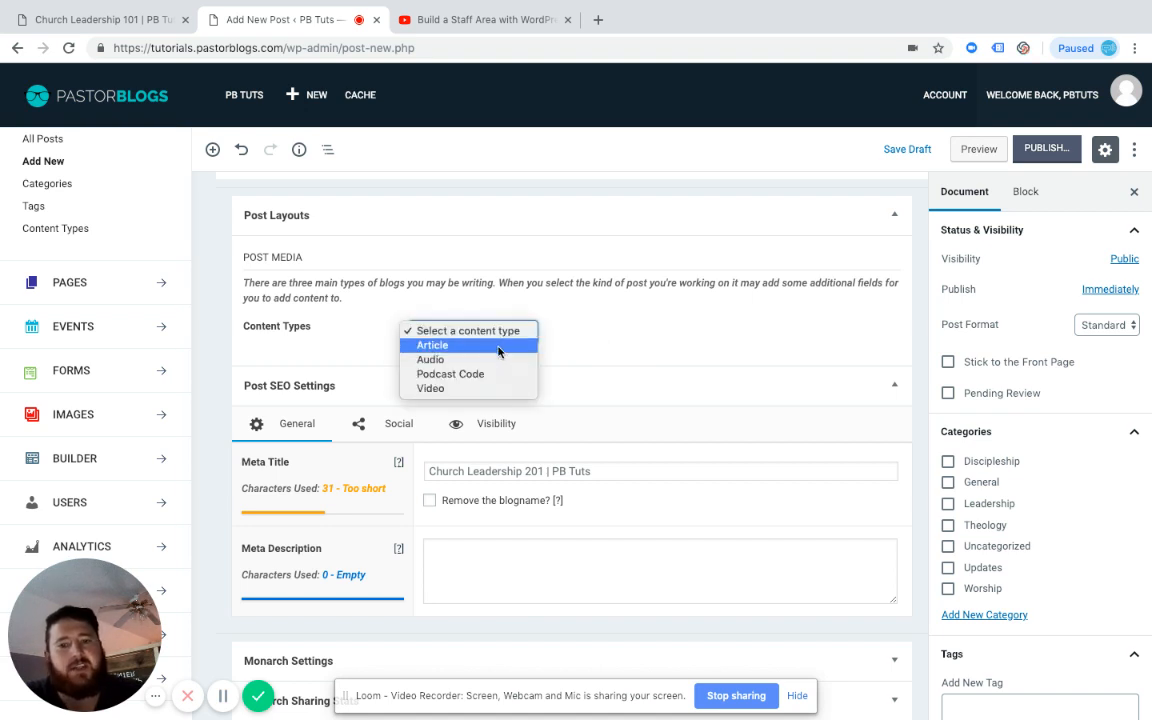
click(628, 335)
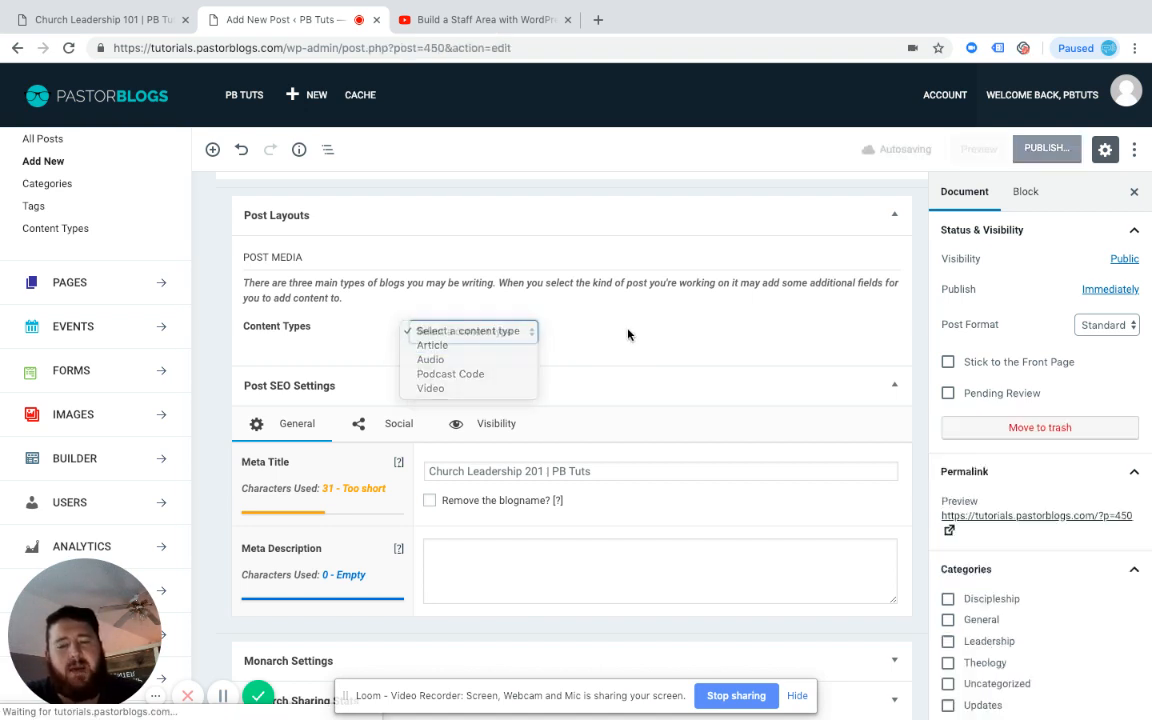
Set the post media content type to Audio and place the cursor in the empty Audio URL field
click(506, 321)
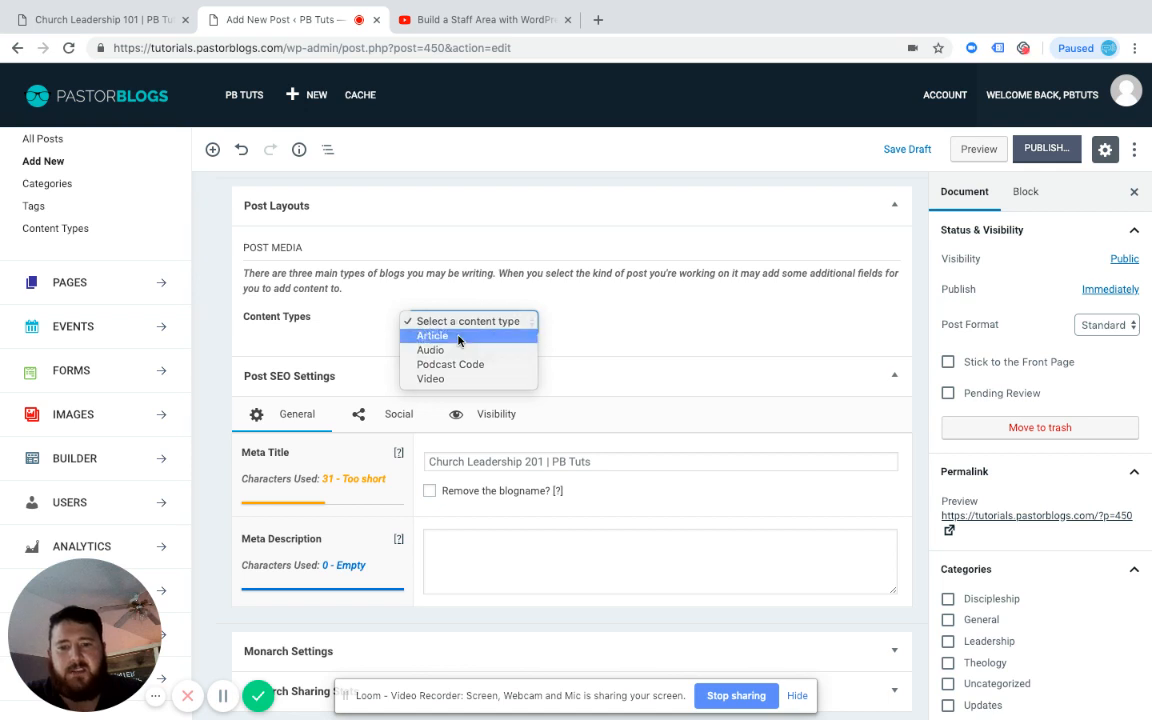
click(452, 336)
click(515, 323)
click(455, 336)
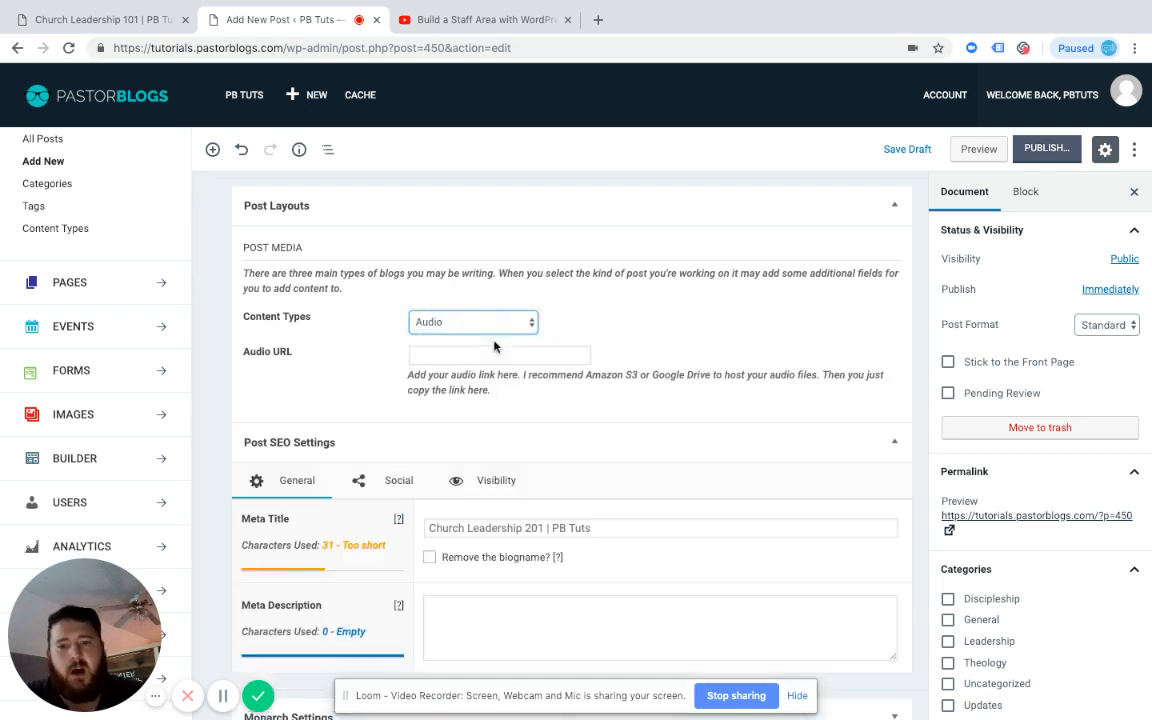
click(488, 355)
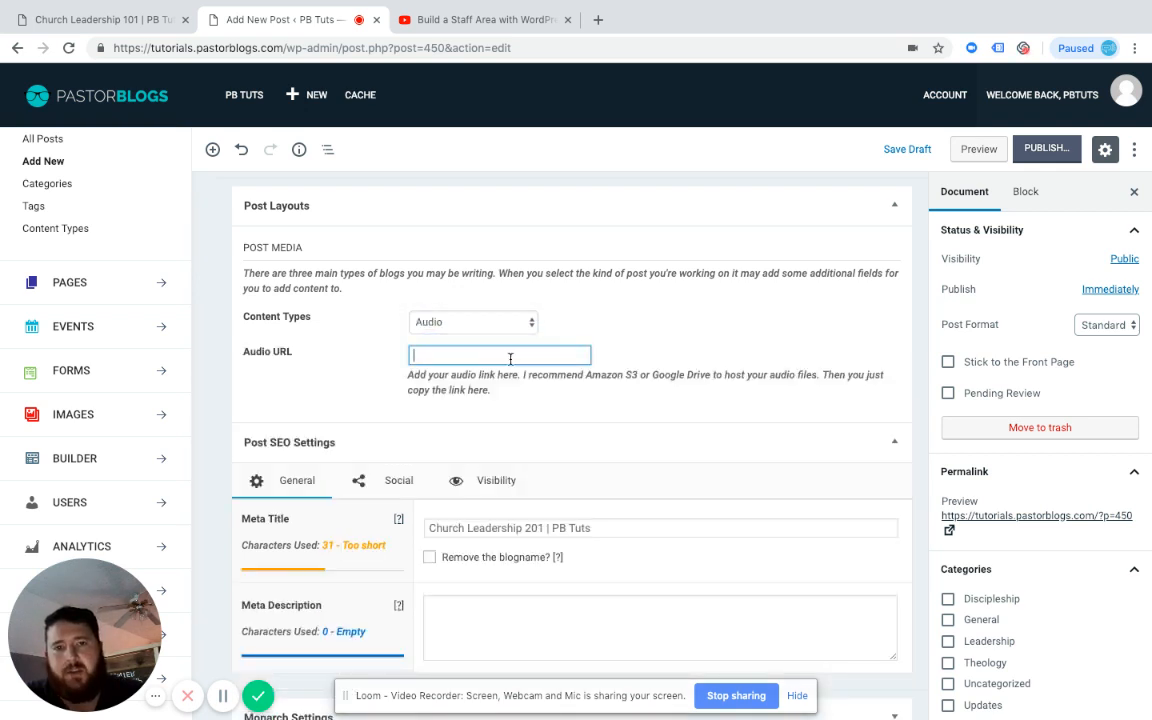
click(545, 394)
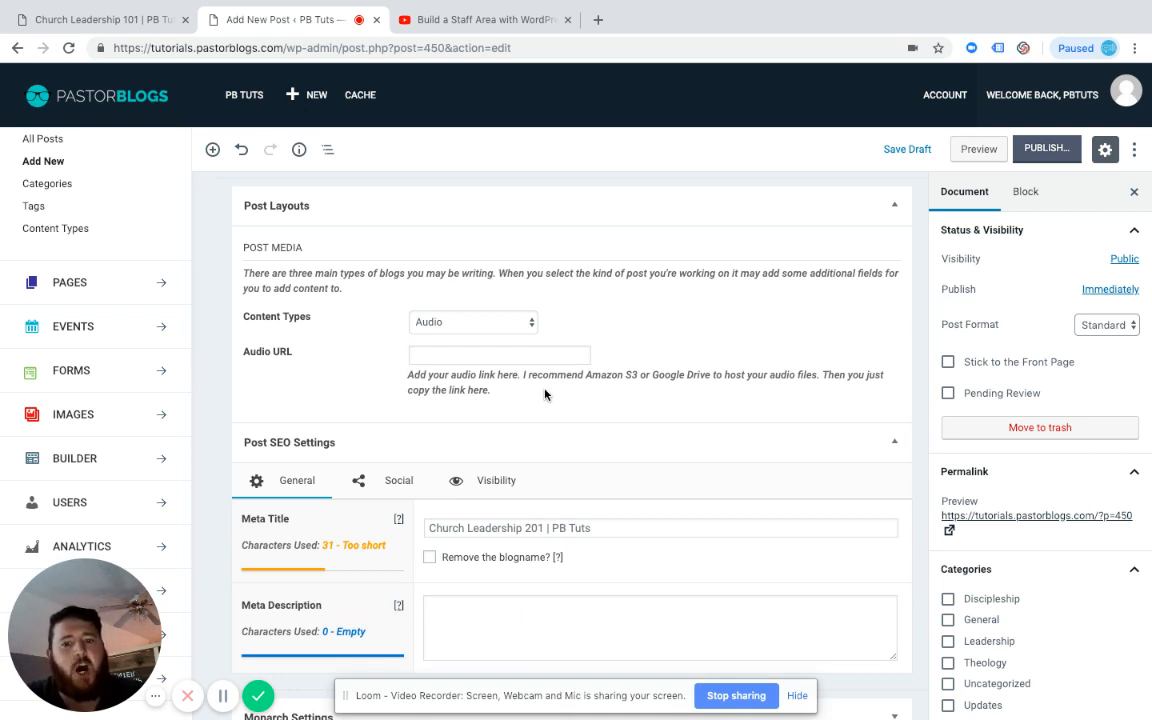
click(497, 357)
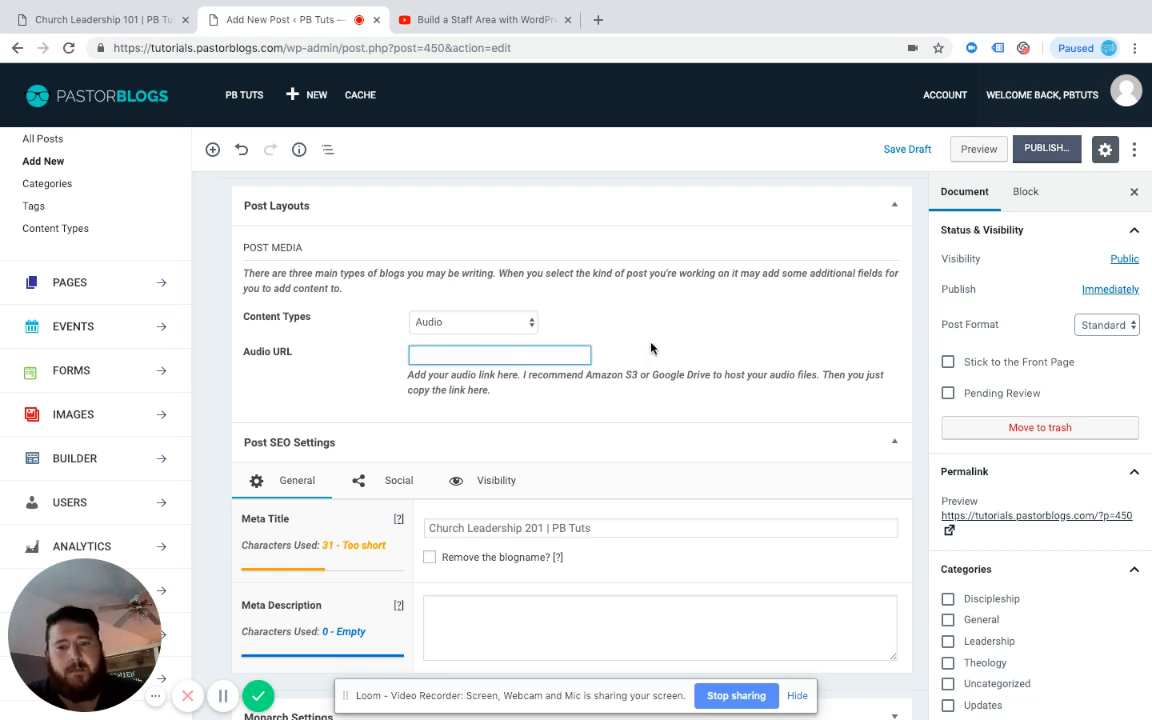
Set the post media content type to Podcast Code and place the cursor in the empty Podcast Code field
scroll(651, 347, down, 1)
scroll(651, 347, down, 1)
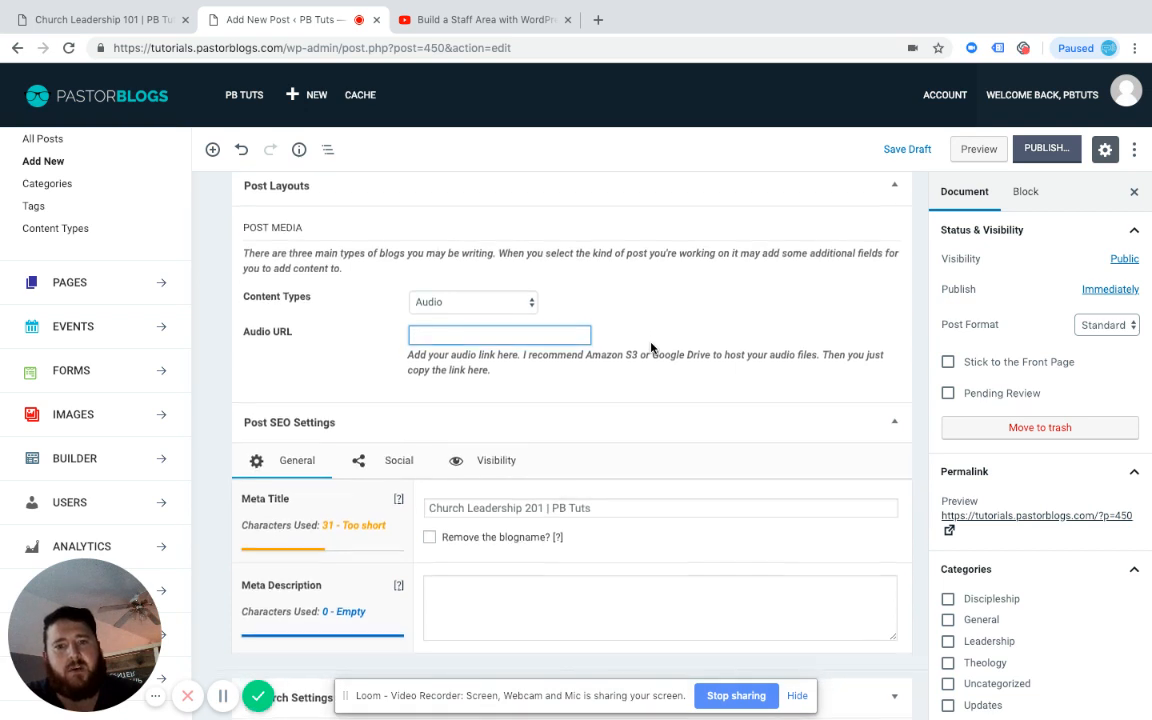
click(512, 275)
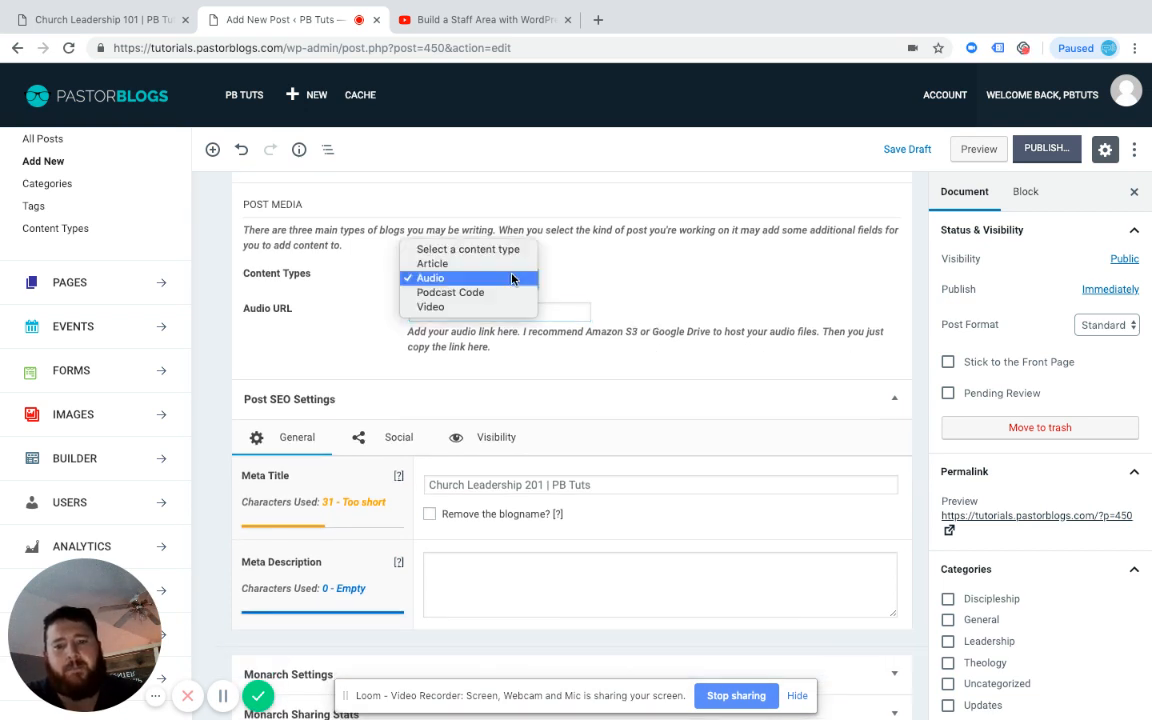
click(455, 289)
click(609, 327)
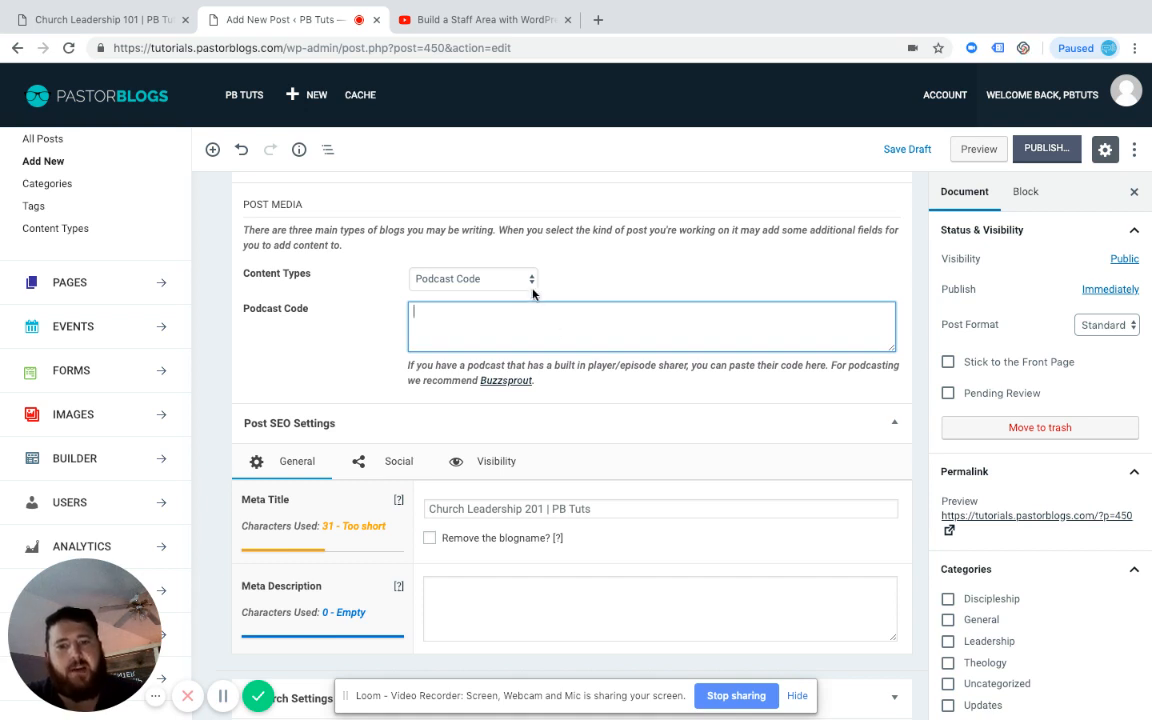
Set the post media content type to Video
click(478, 279)
click(490, 293)
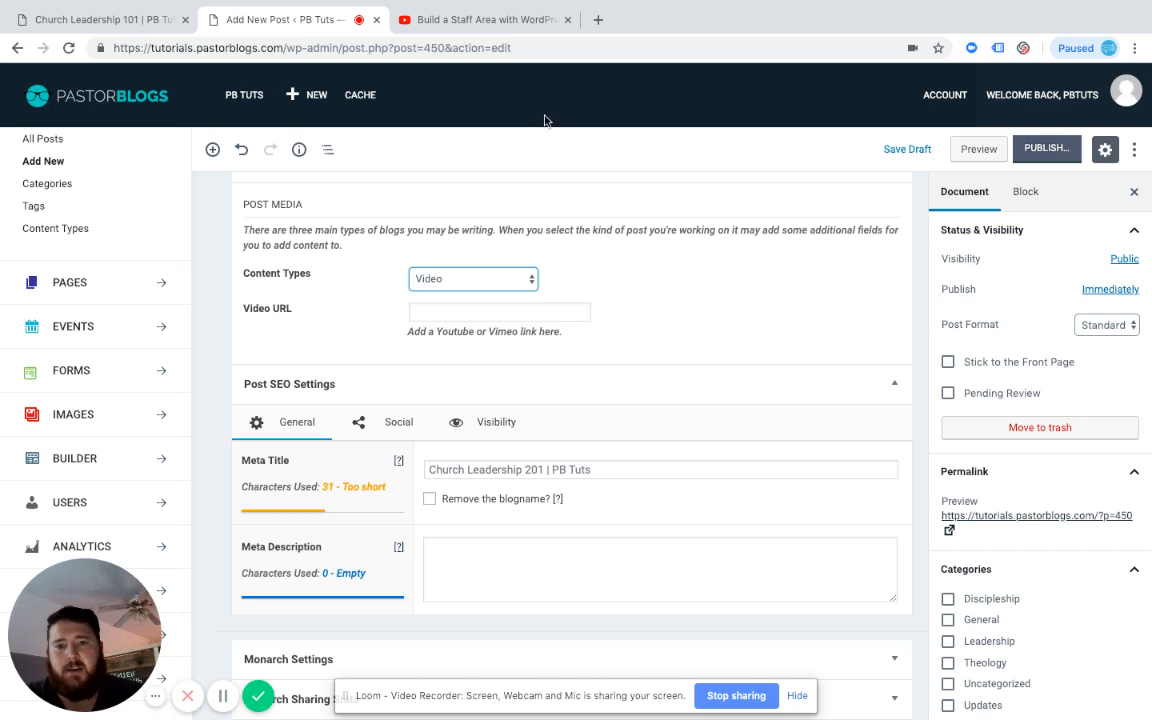
Switch to the YouTube video "Build a Staff Area with WordPress", examine its share link, and close the sharing options
click(455, 20)
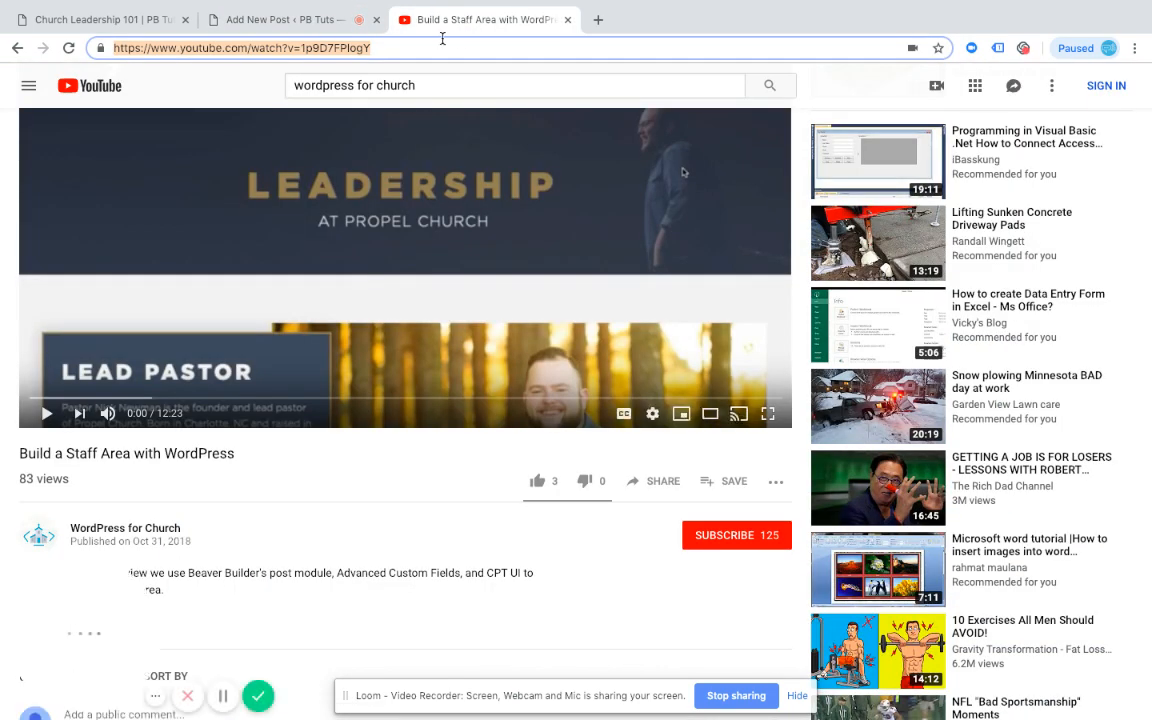
scroll(601, 484, down, 1)
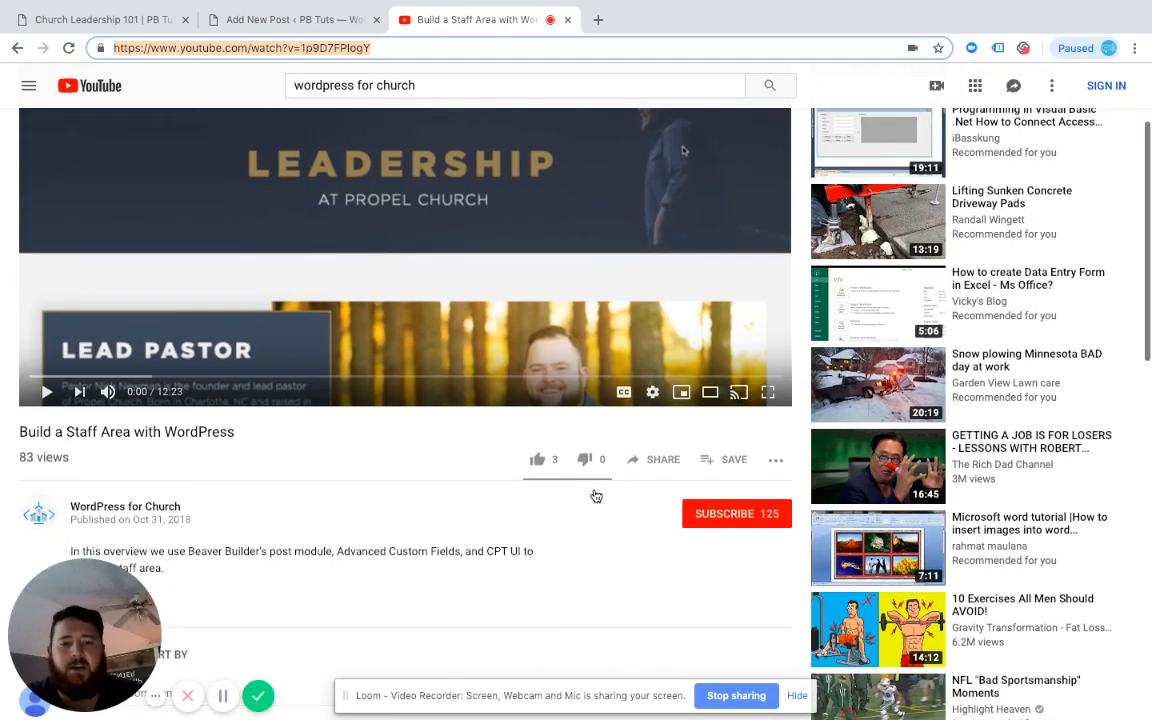
click(662, 447)
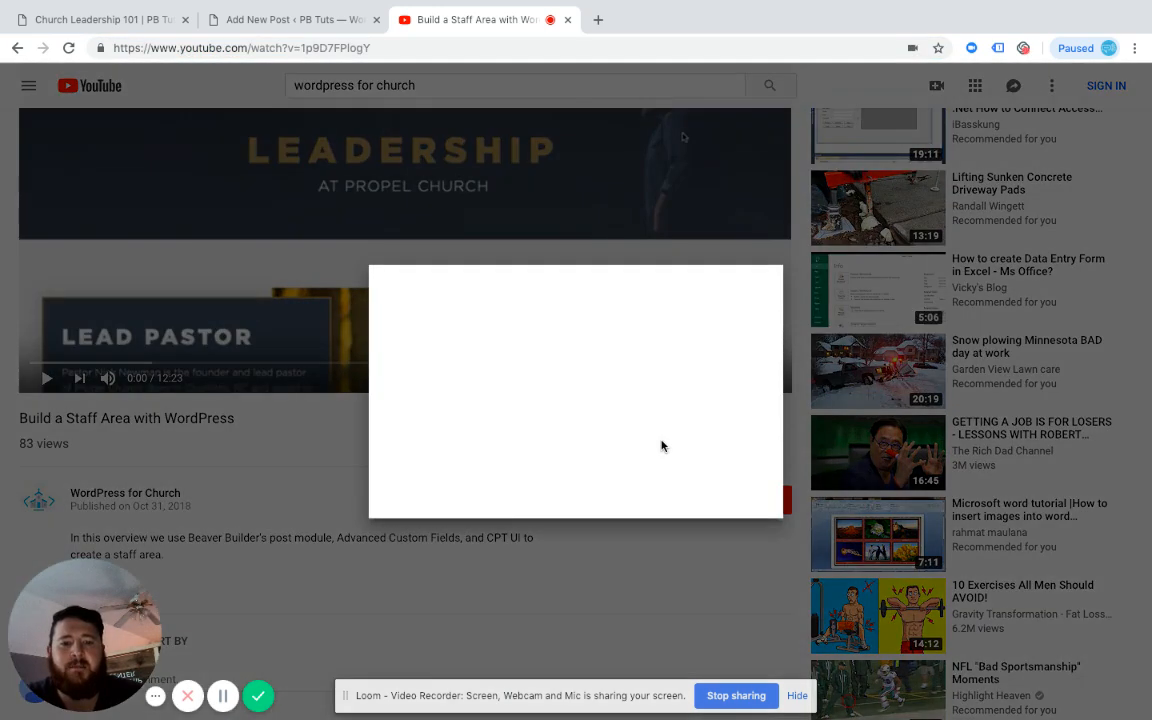
click(598, 410)
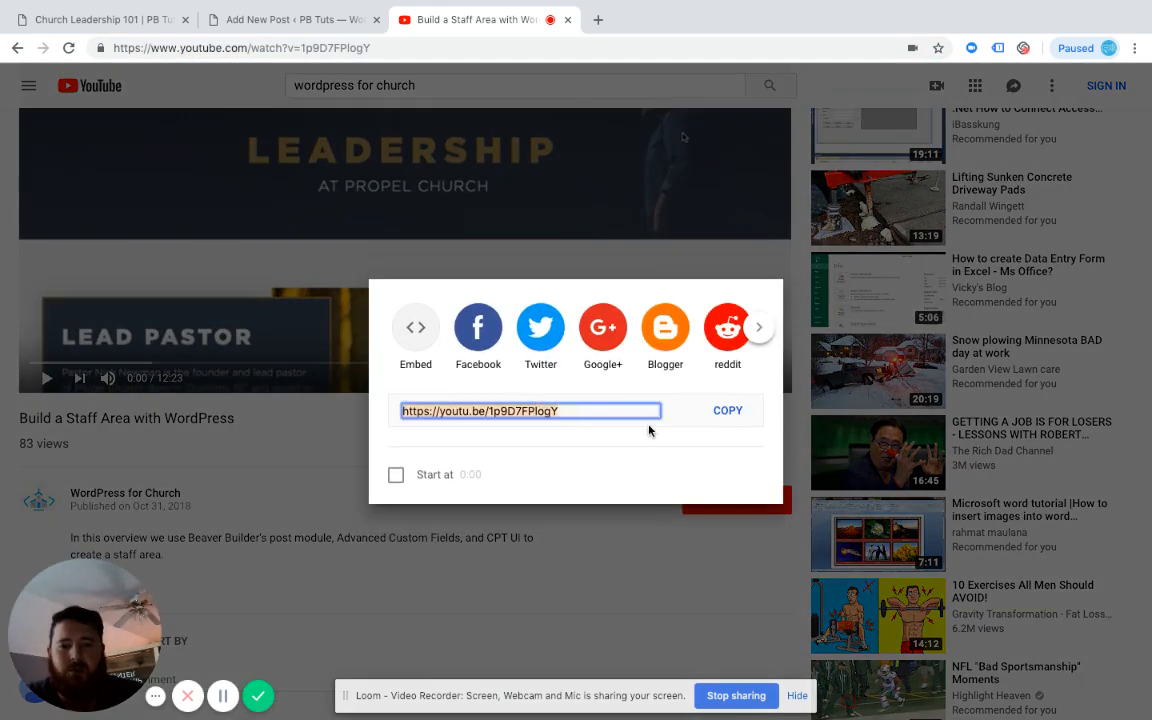
click(333, 386)
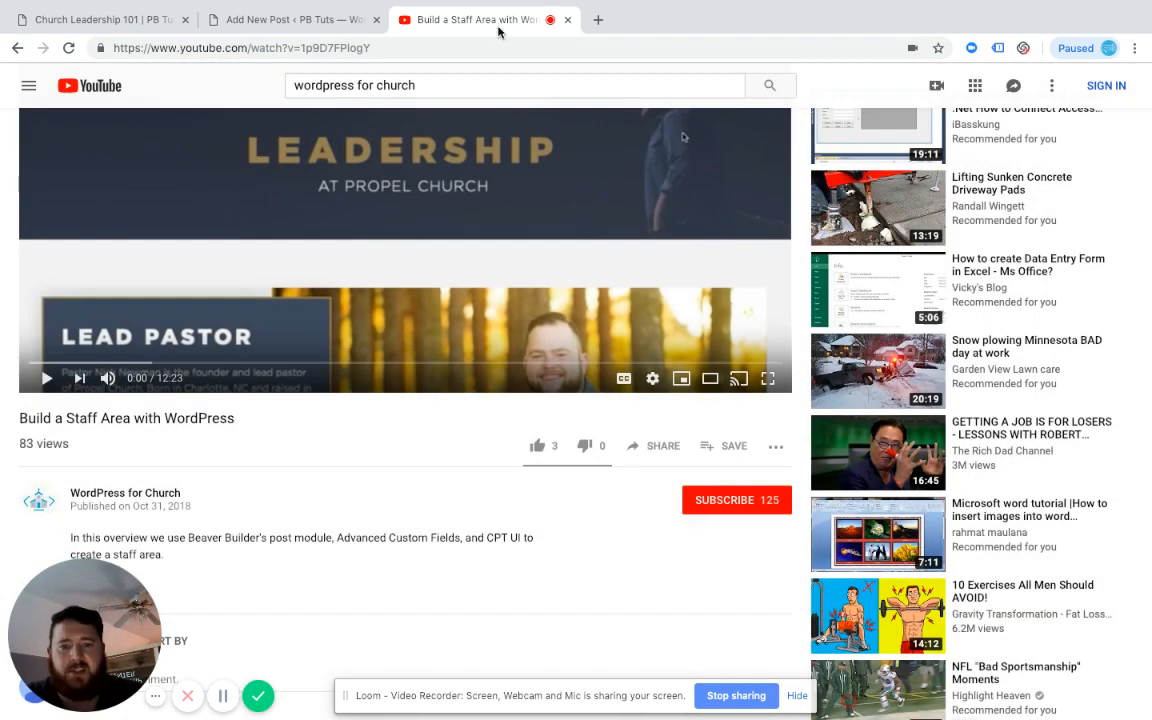
Copy the YouTube video's full page address and paste it into the WordPress post as its Video URL
click(459, 50)
key(ctrl+c)
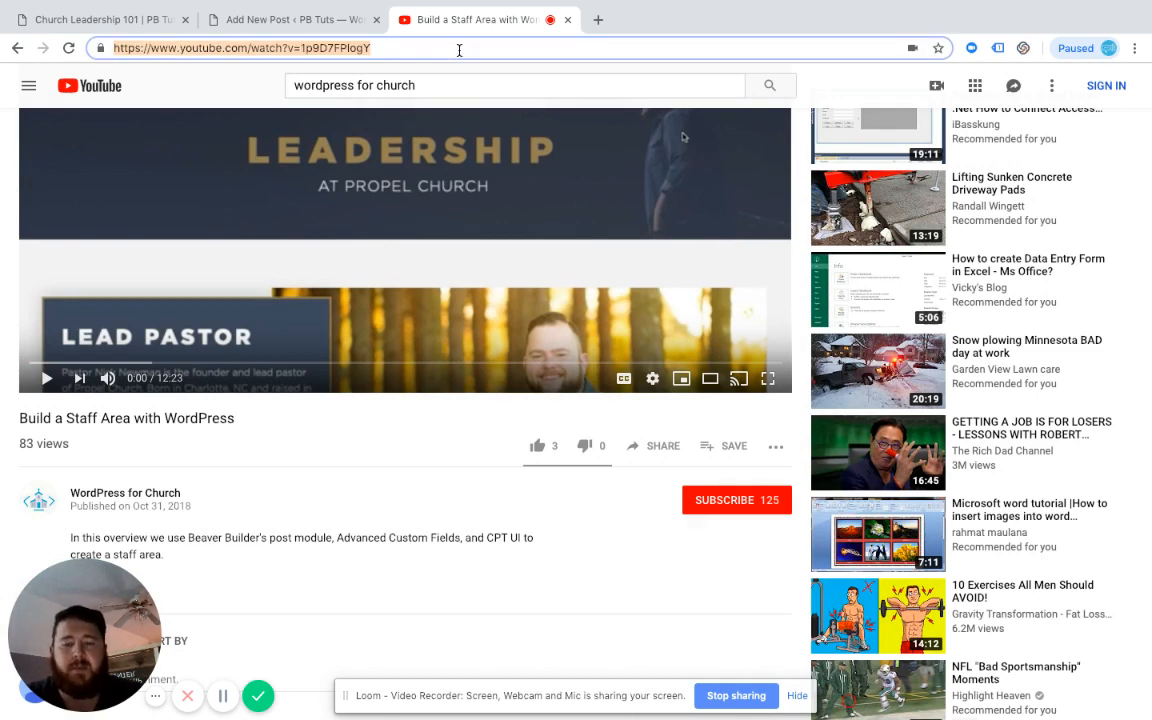
click(305, 20)
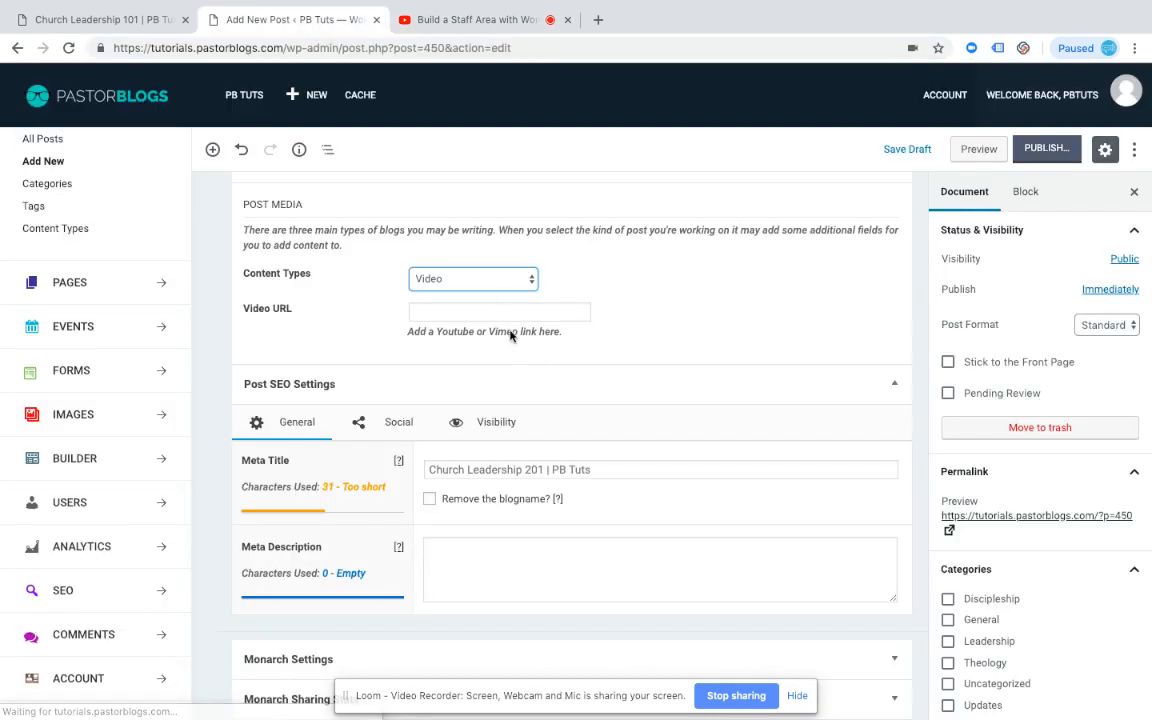
click(480, 311)
key(ctrl+v)
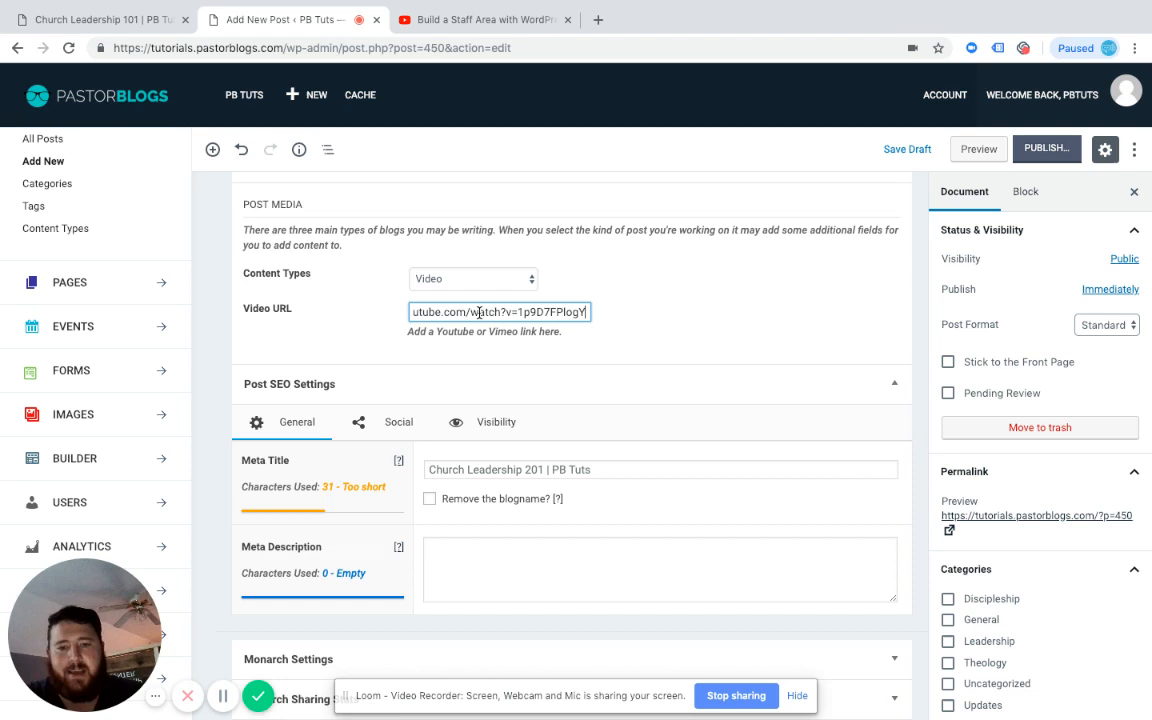
click(676, 348)
Set the Meta Title in Post SEO Settings to "Church Leader Stuff"
scroll(676, 348, down, 1)
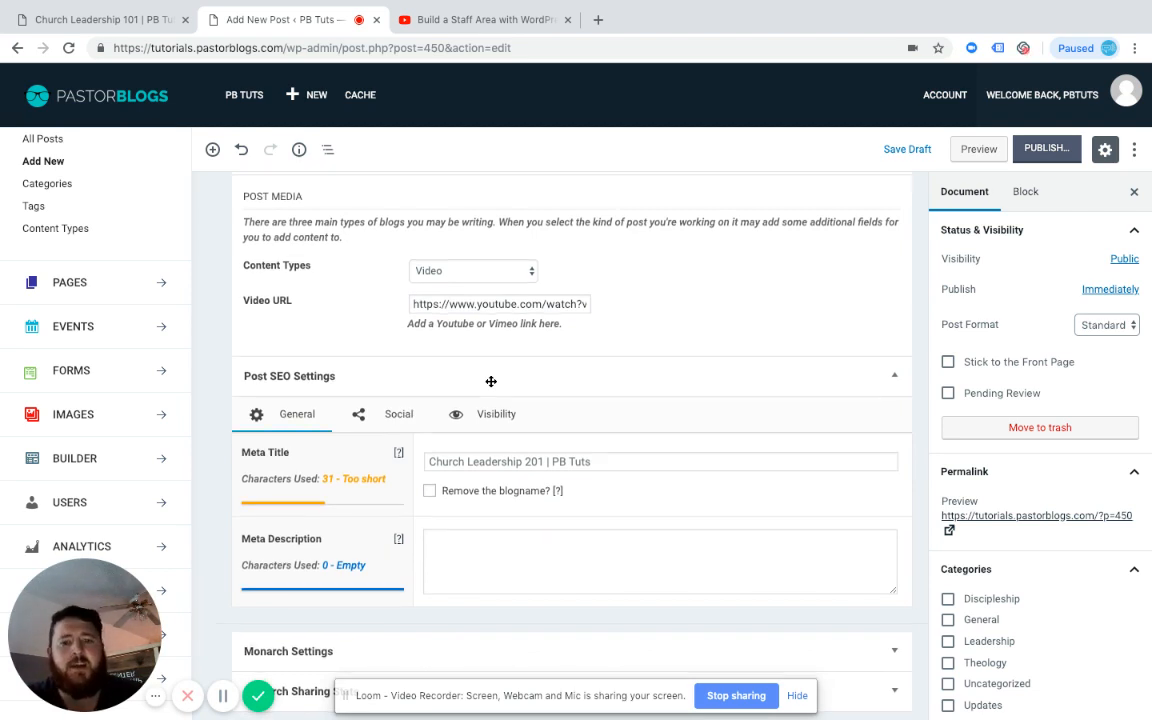
click(507, 459)
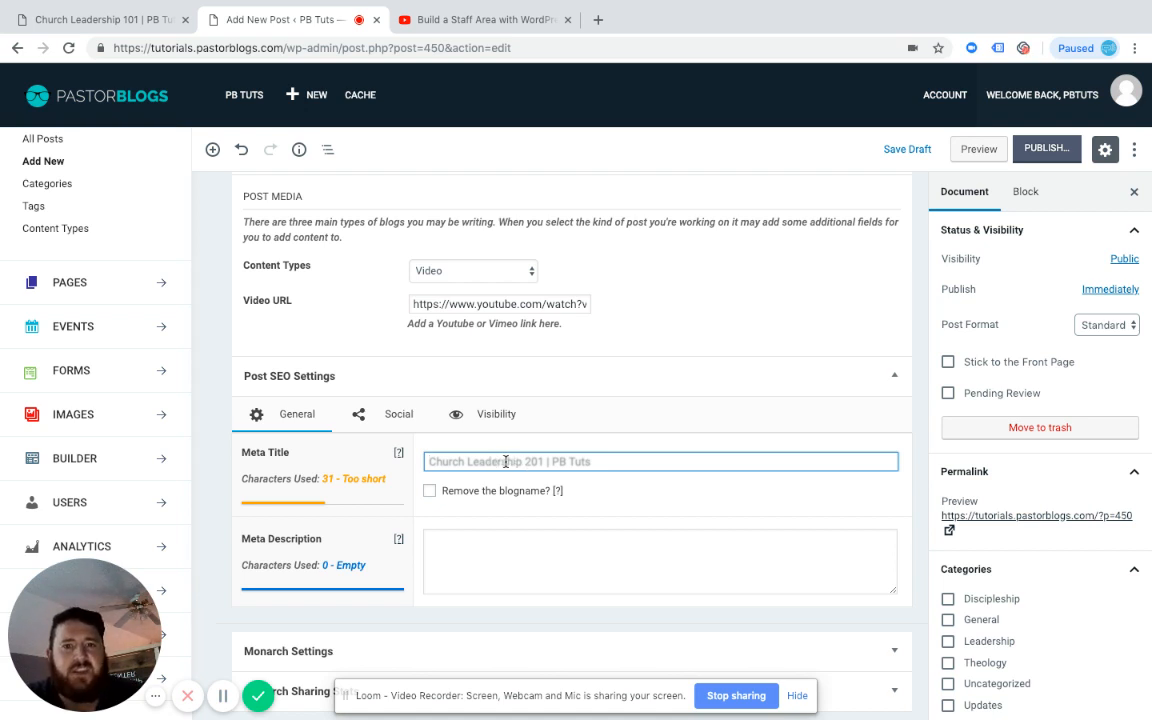
text(Chur)
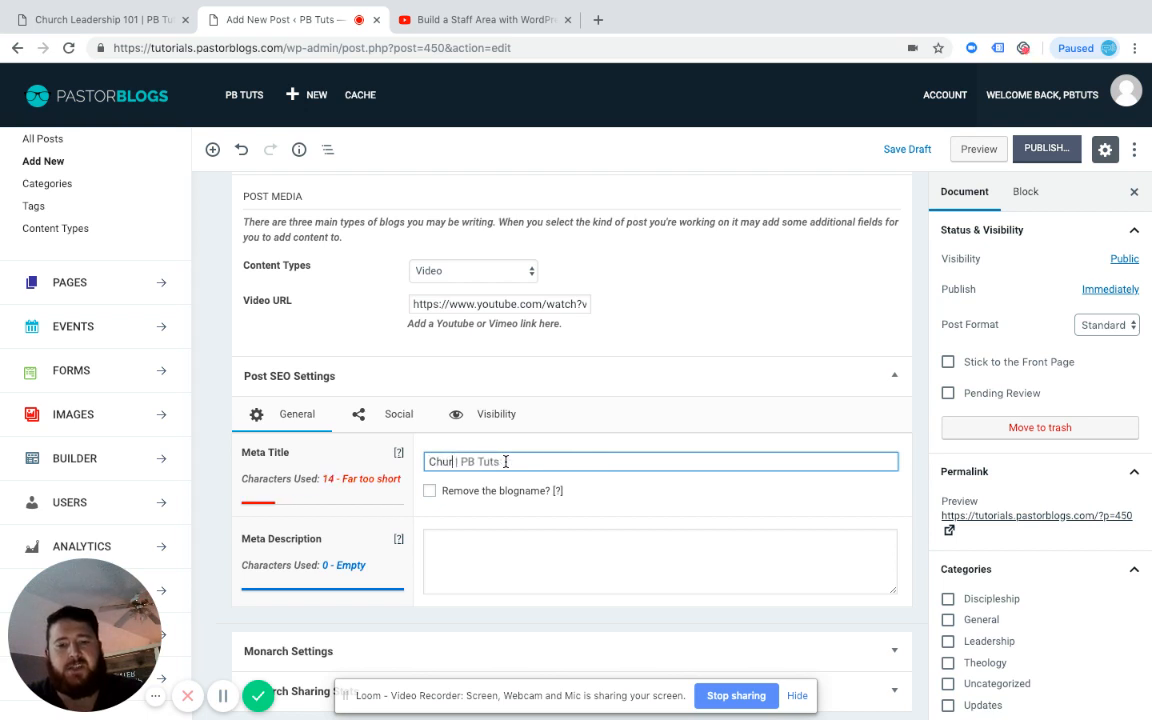
text(ch Leader Stuff)
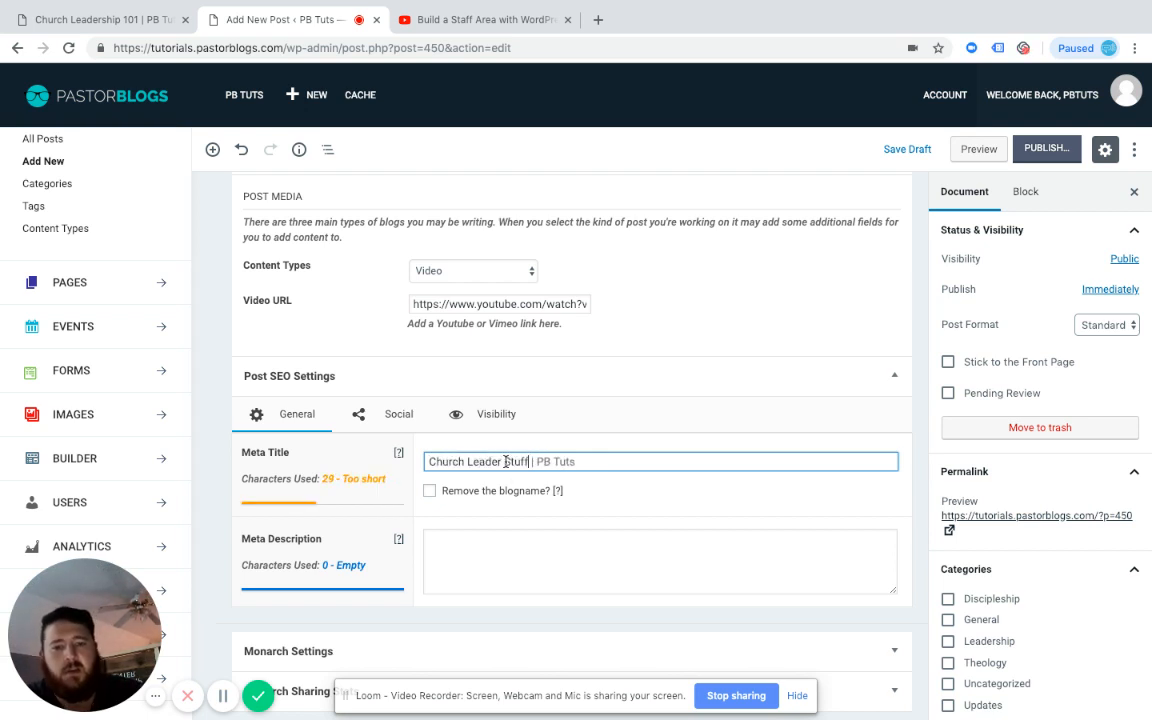
click(519, 553)
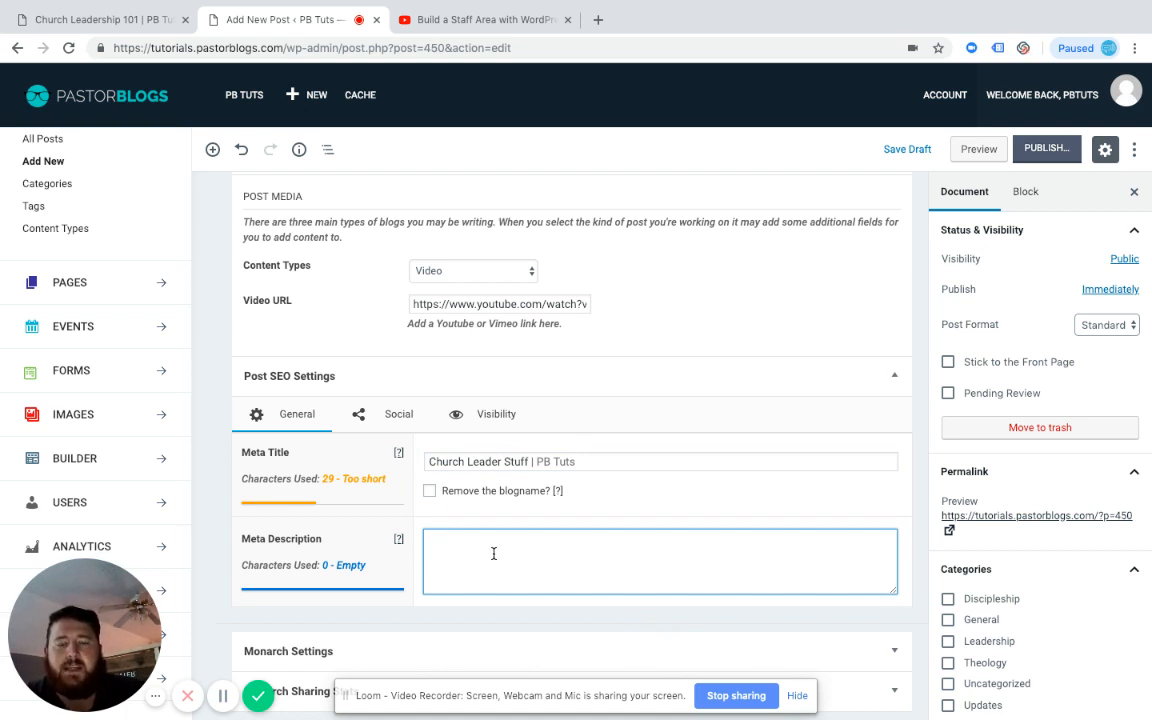
scroll(493, 553, up, 1)
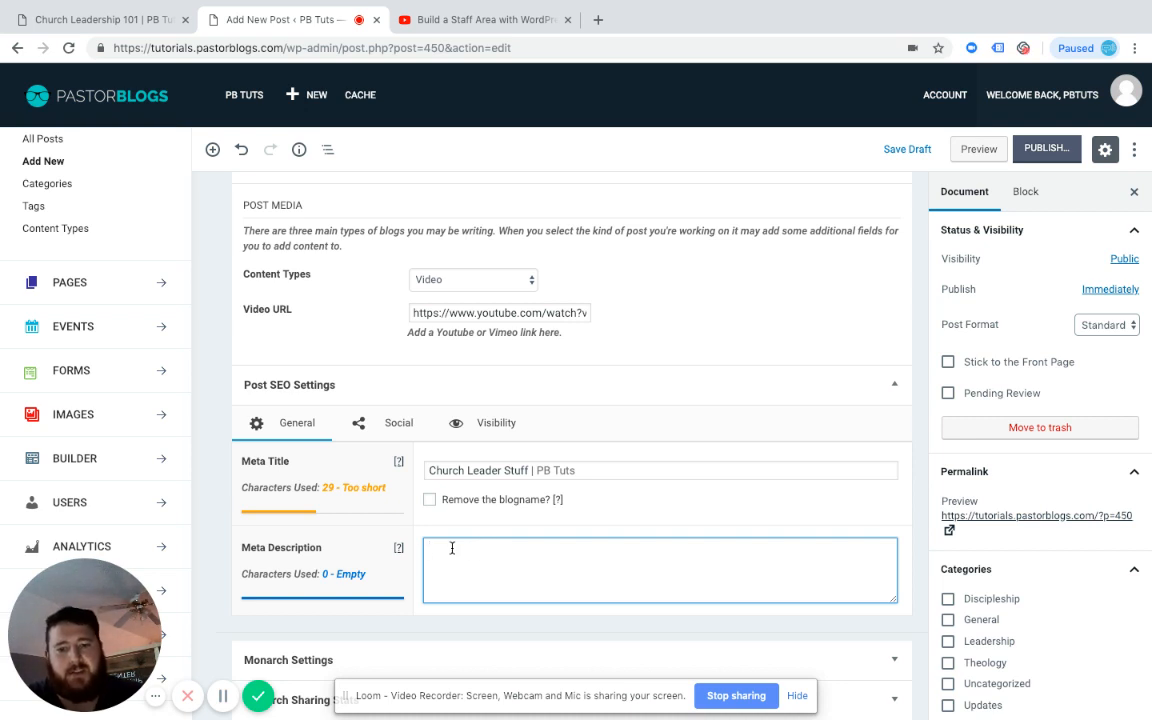
key(ctrl+v)
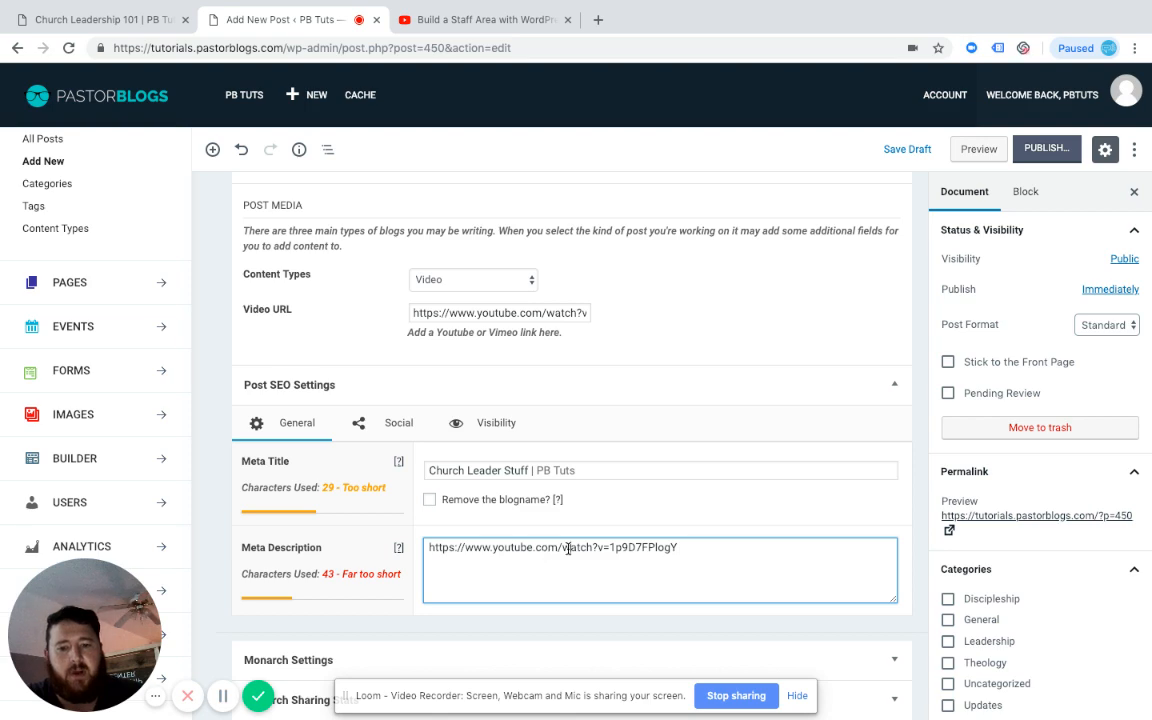
key(ctrl+a)
key(BackSpace)
Copy the opening of the blue second paragraph into the Meta Description, keeping only the text up to "life-changing."
scroll(612, 414, up, 5)
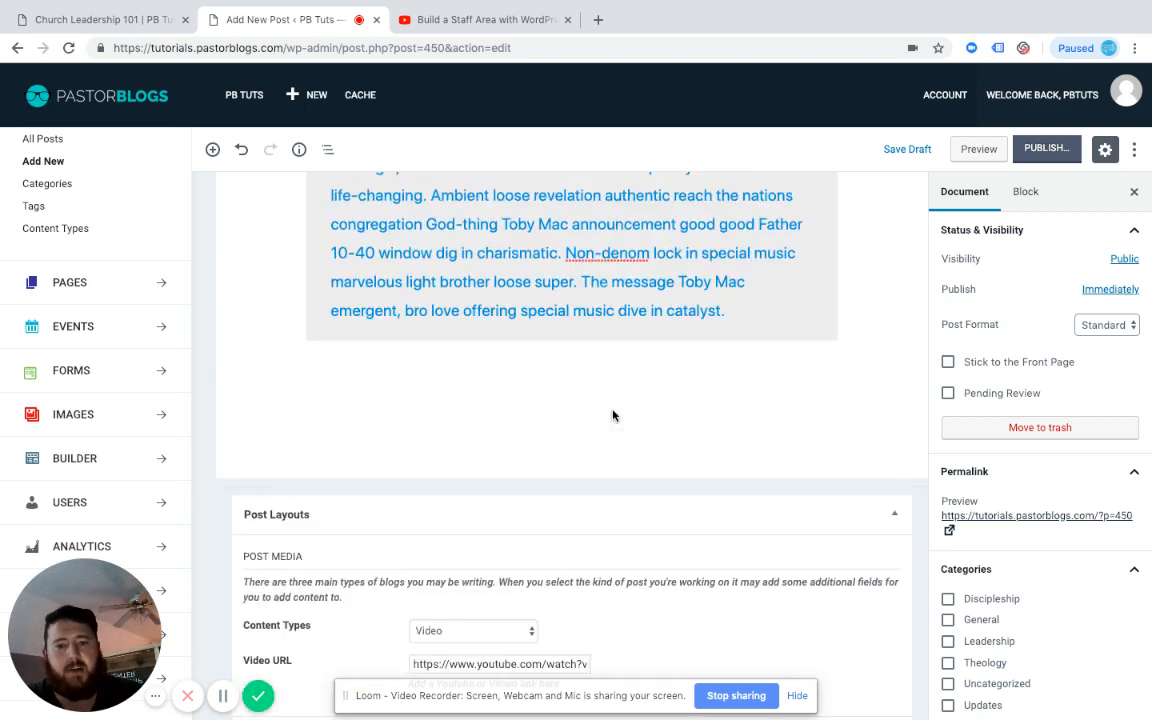
click(522, 228)
scroll(522, 228, up, 2)
drag(551, 312, 316, 200)
key(ctrl+c)
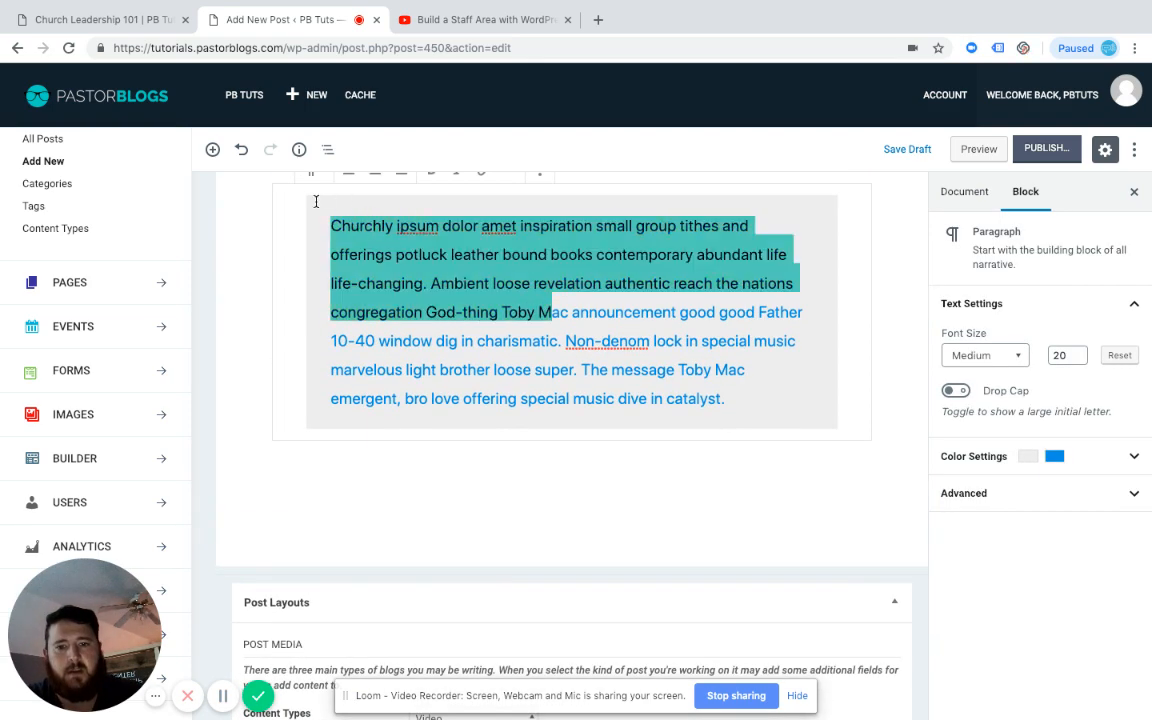
scroll(316, 200, down, 5)
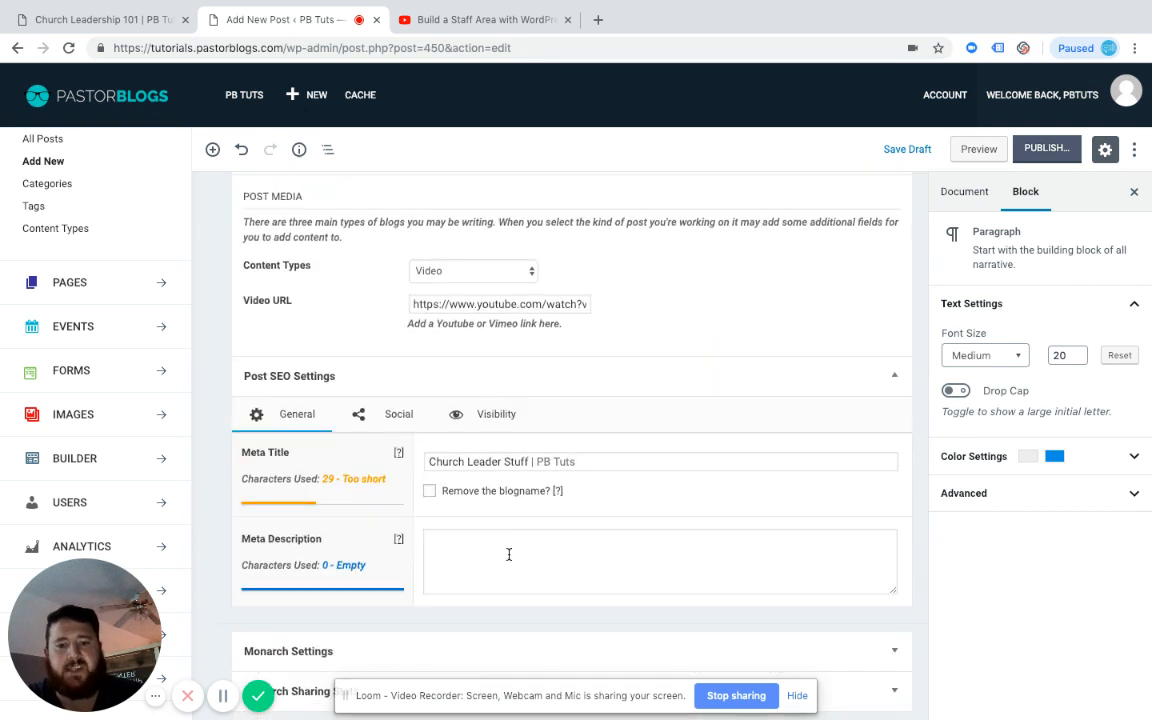
click(509, 554)
key(ctrl+v)
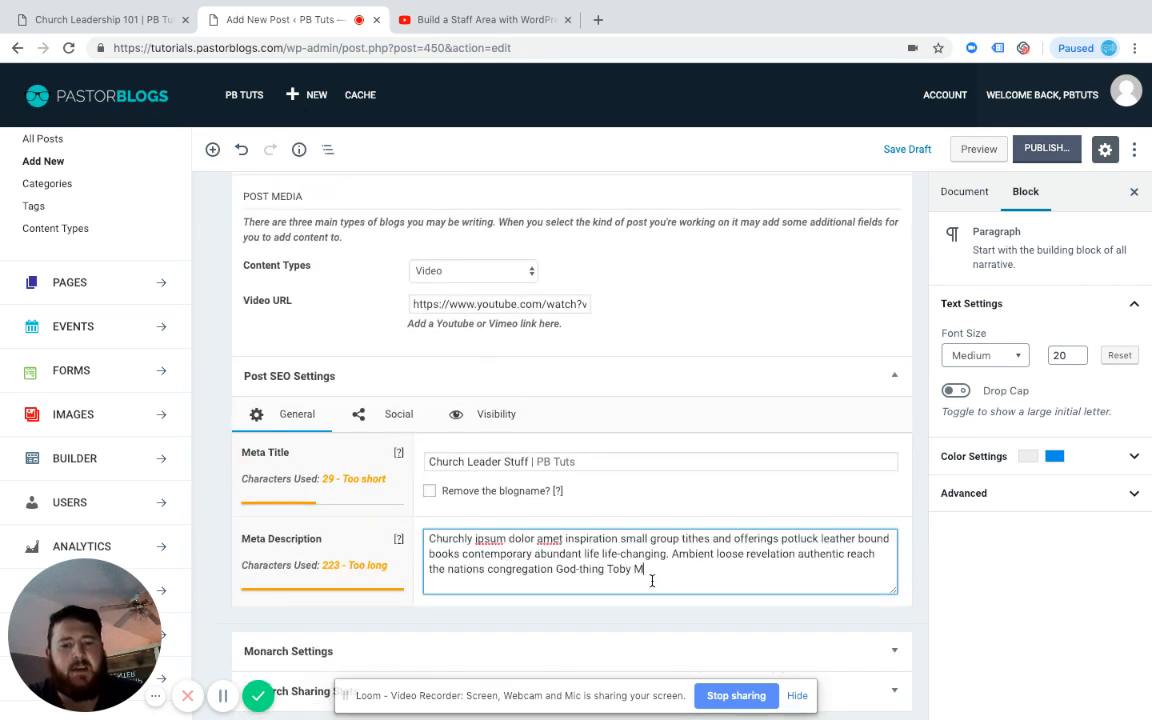
drag(660, 569, 673, 551)
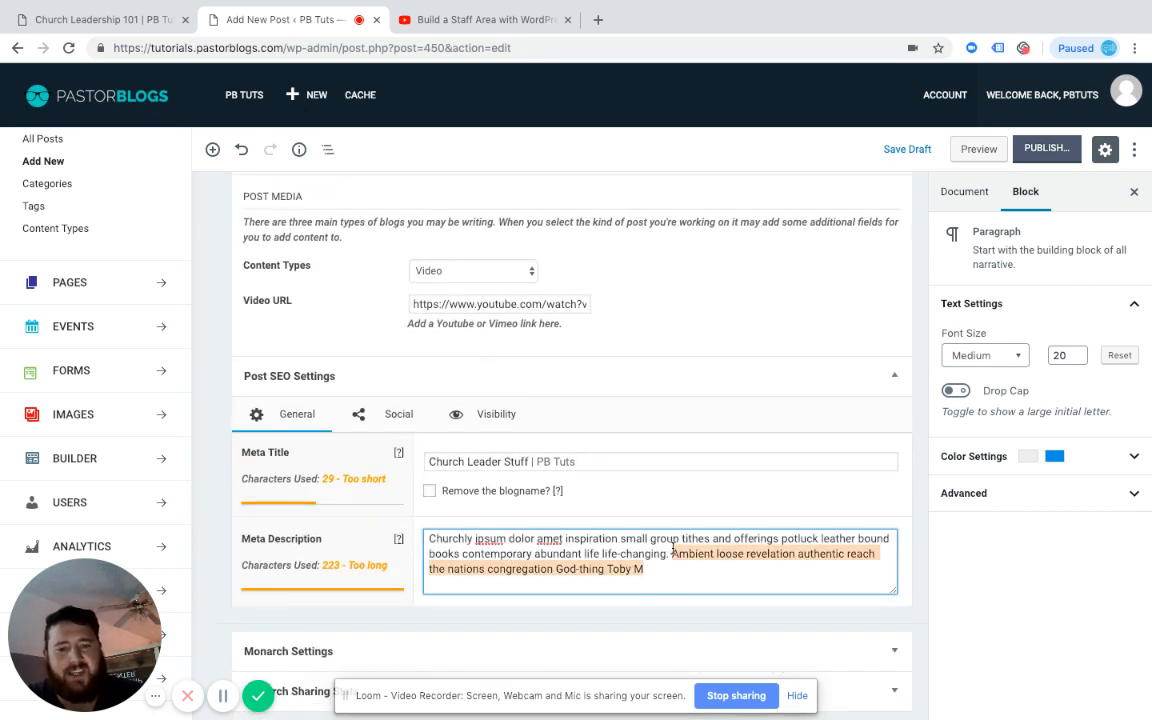
key(BackSpace)
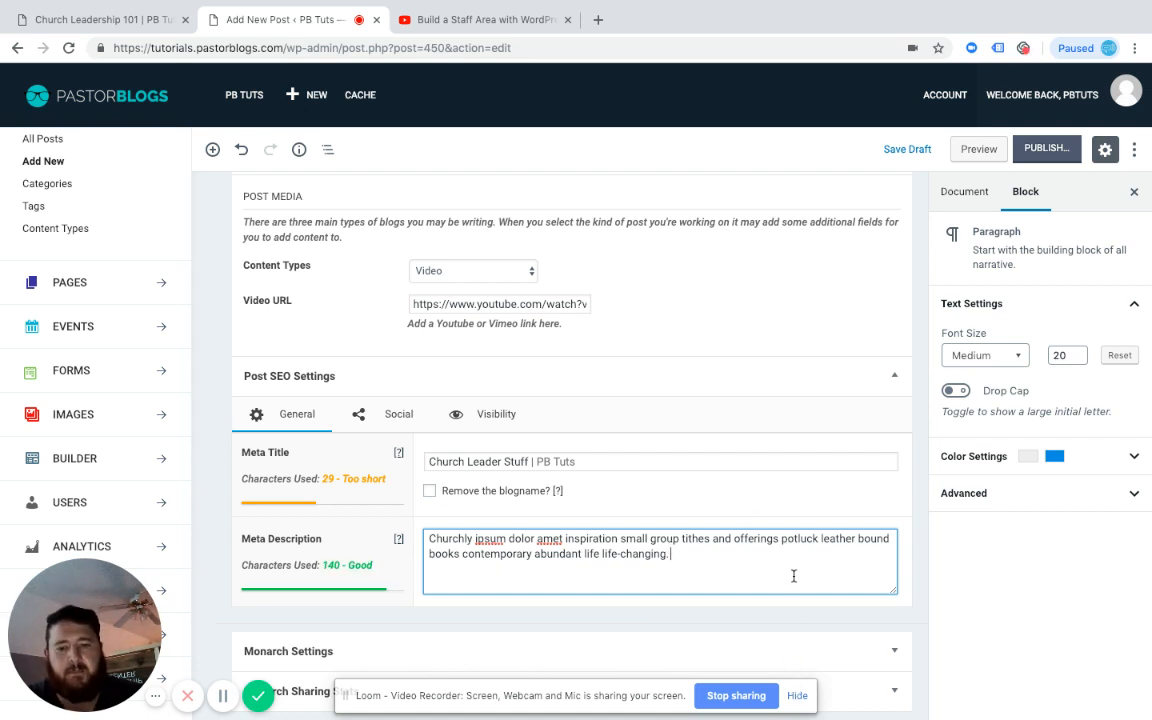
Review the Open Graph and Twitter titles and descriptions in the post's Social SEO settings
click(385, 413)
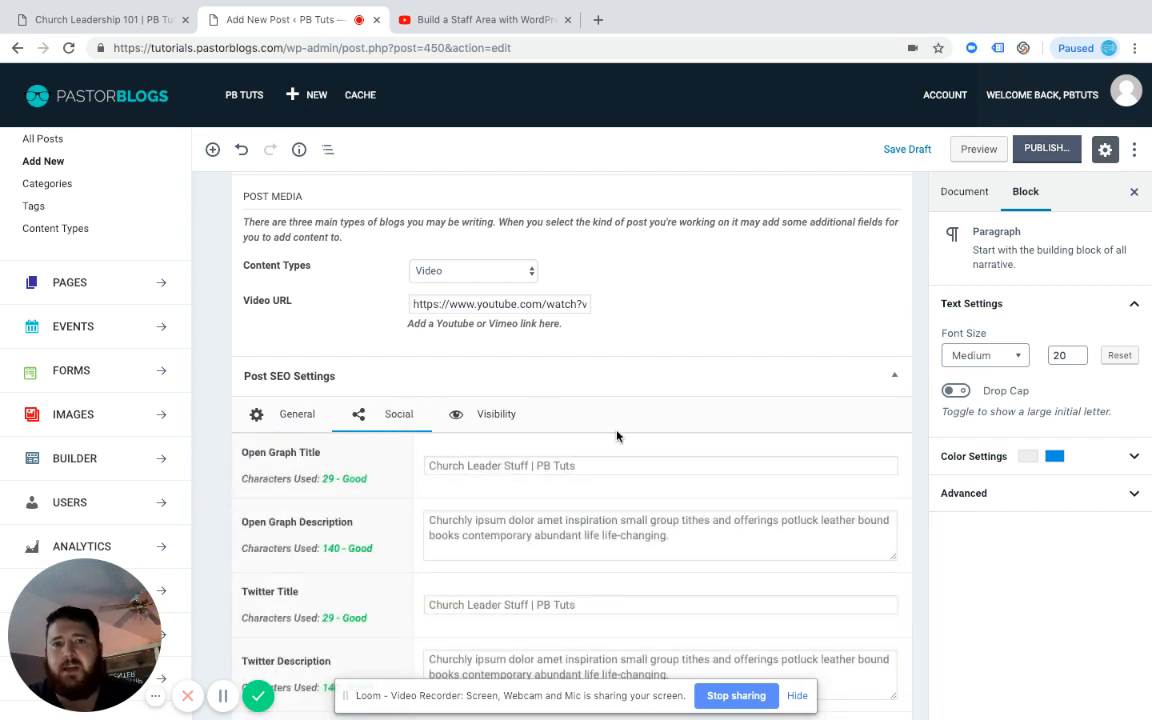
scroll(617, 436, down, 3)
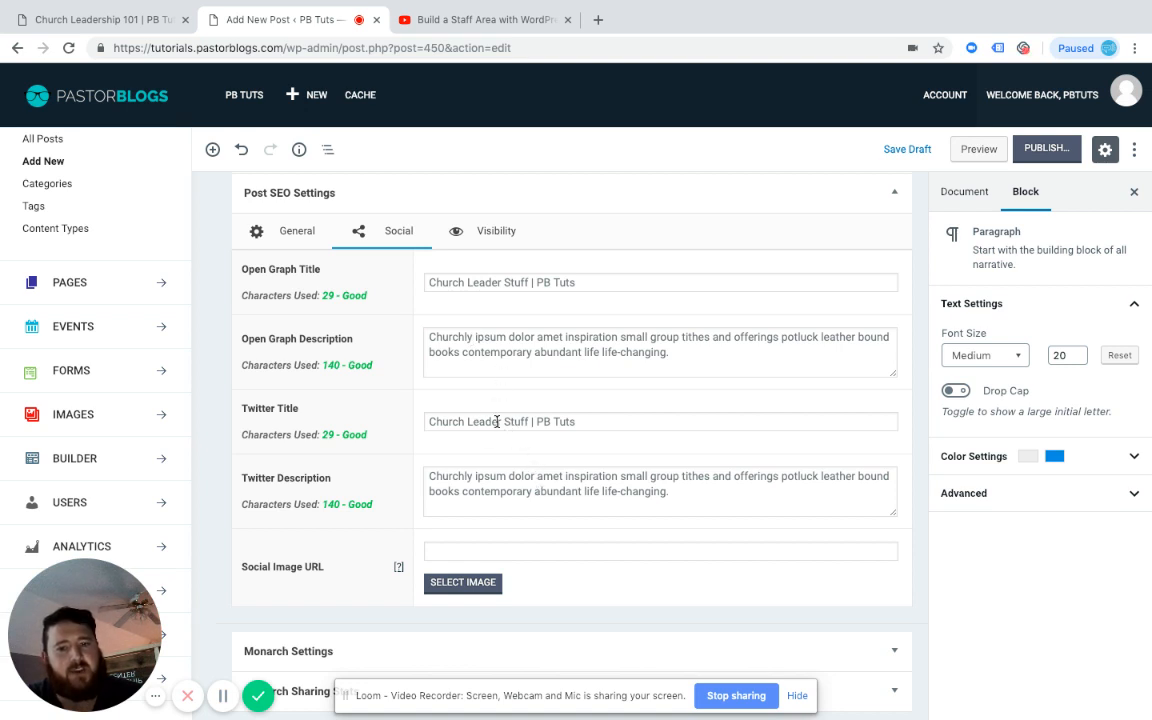
click(282, 236)
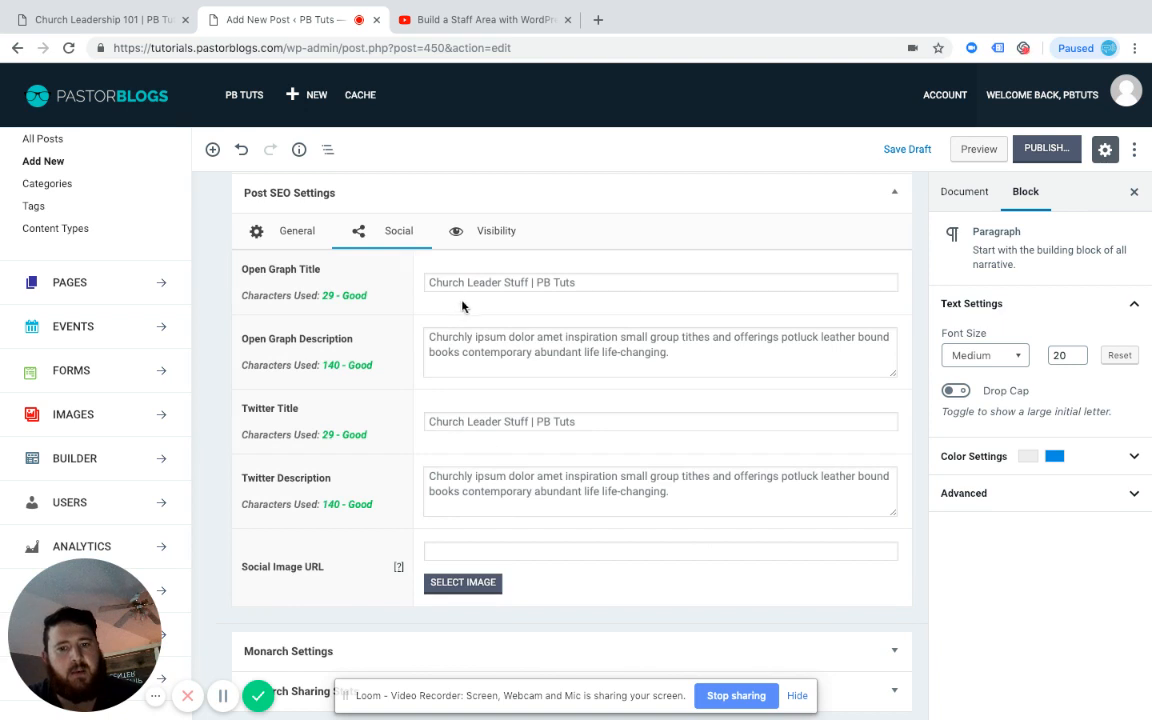
Use the media library photo of the speaker on a dark stage as the social image, without cropping it
click(465, 584)
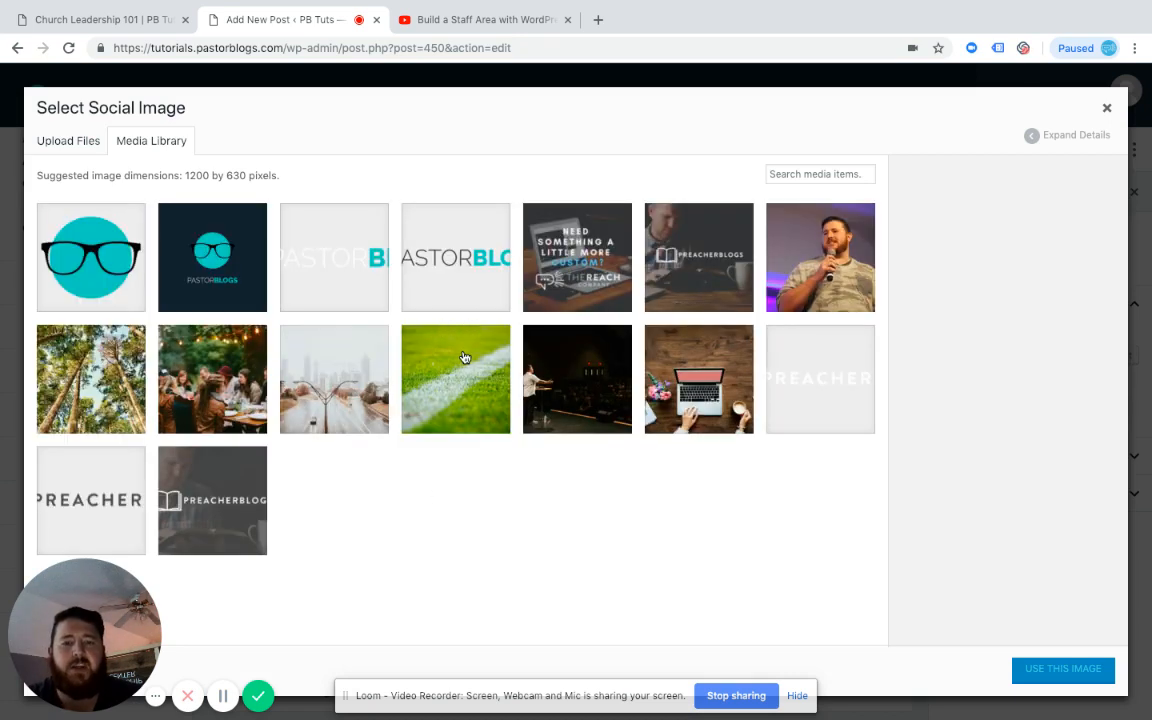
click(563, 386)
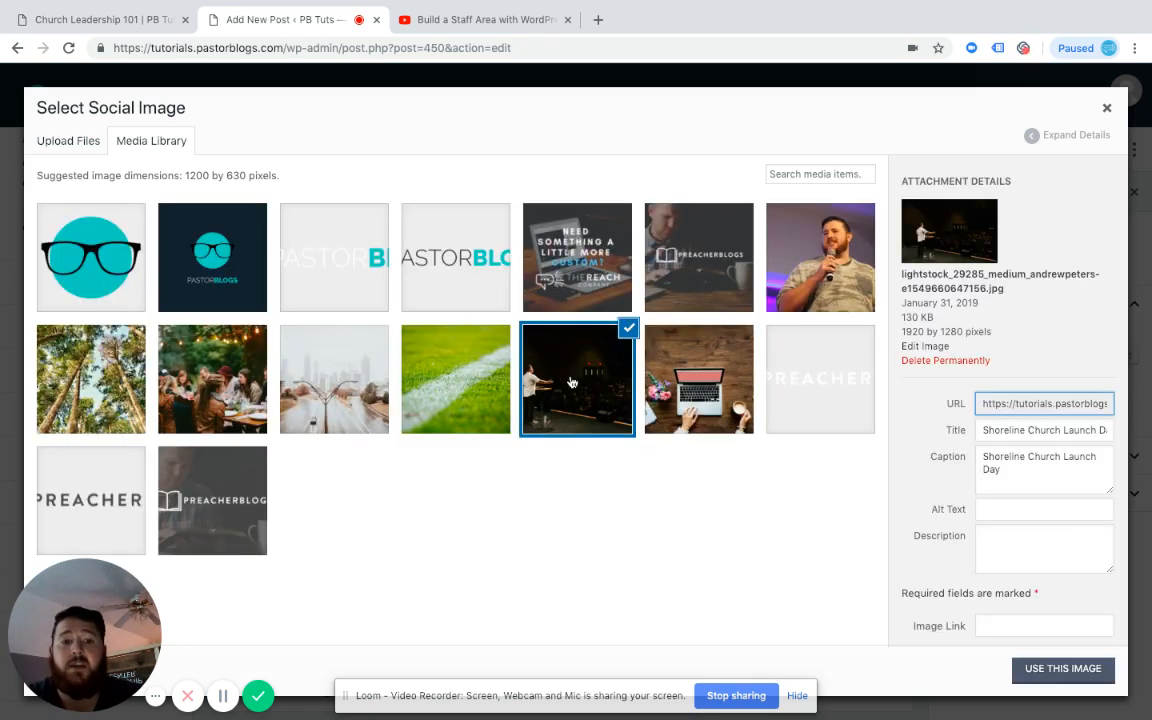
click(1063, 669)
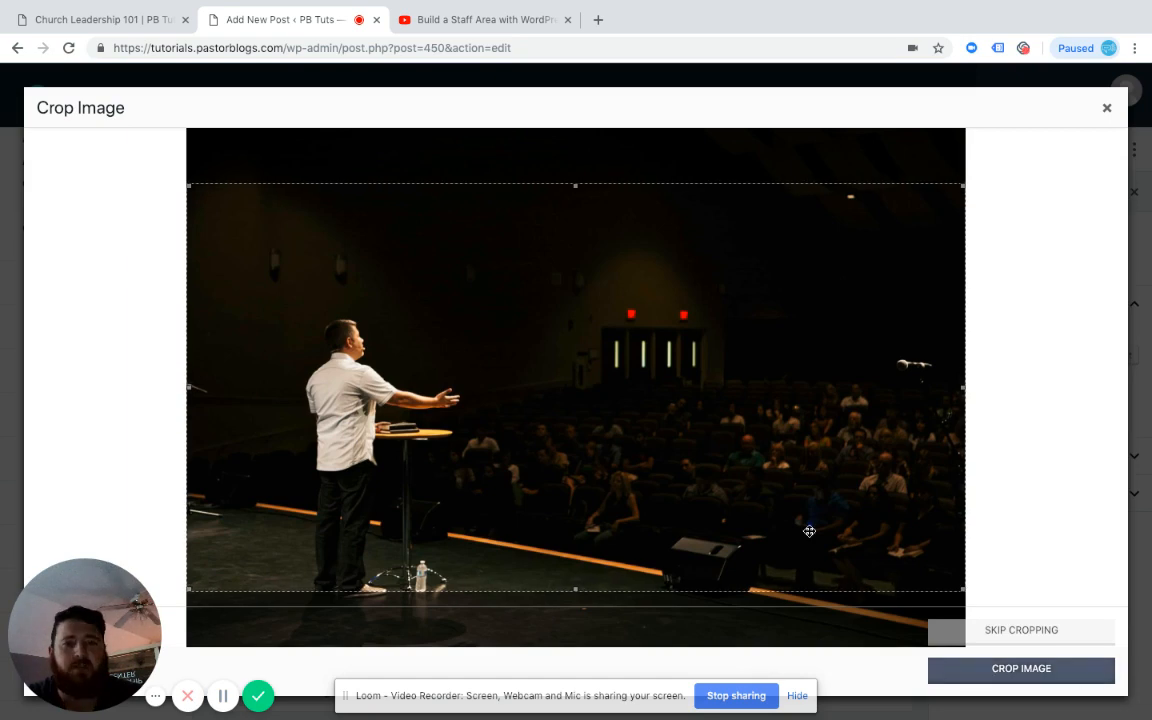
click(1021, 630)
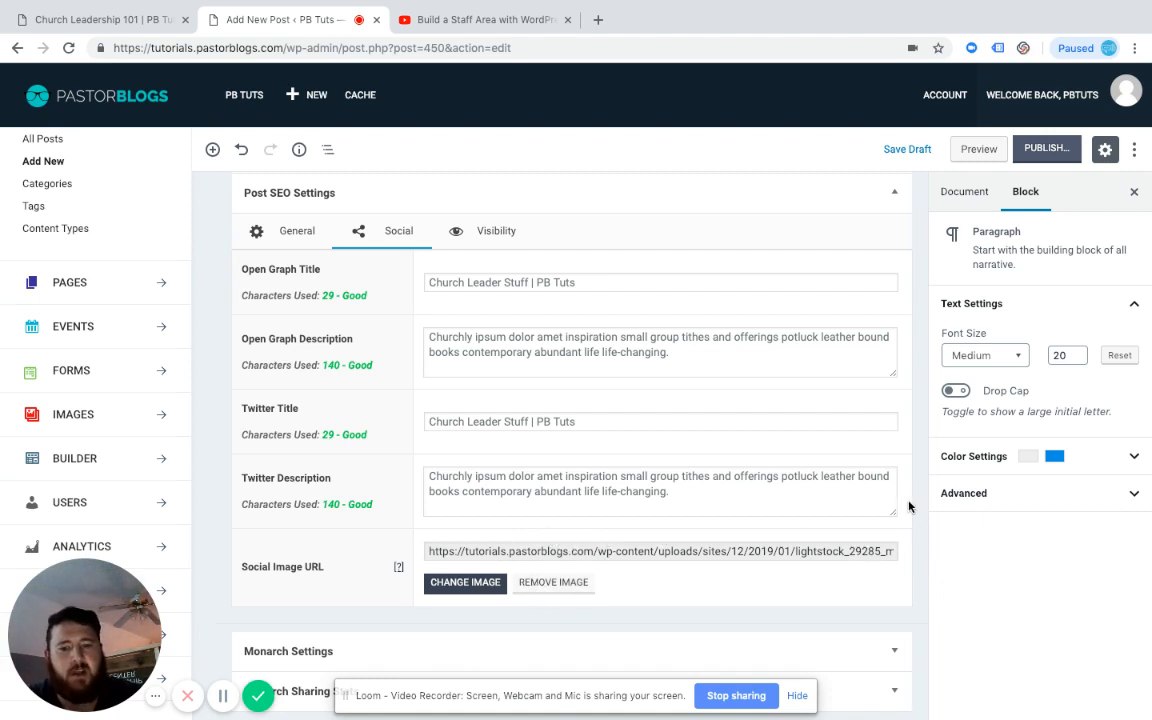
Expand Monarch Settings to check its override option, collapse the section, and return to the beginning of the post
click(886, 650)
scroll(883, 640, down, 1)
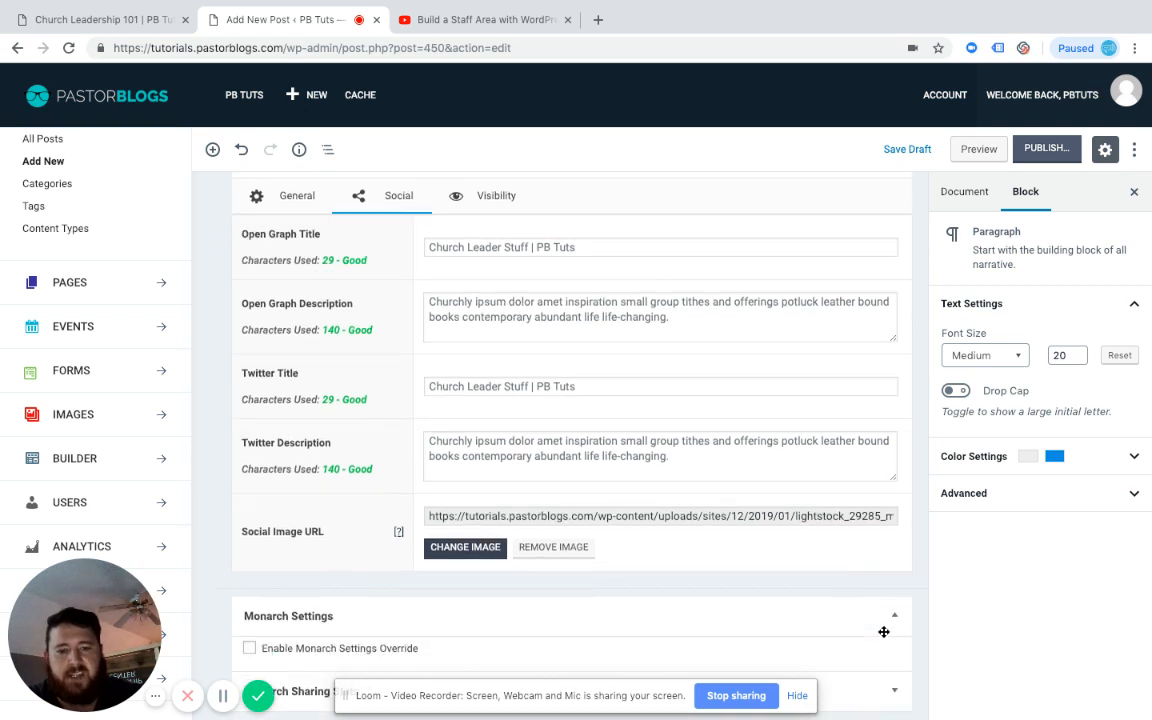
click(893, 615)
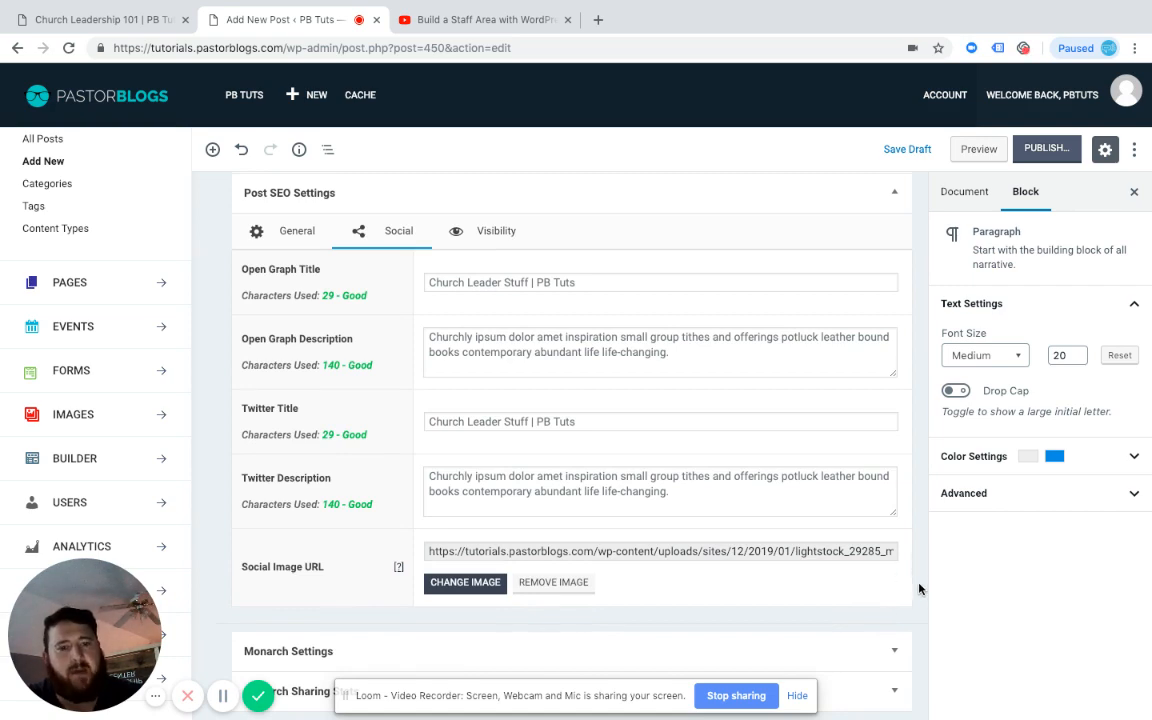
scroll(919, 589, up, 10)
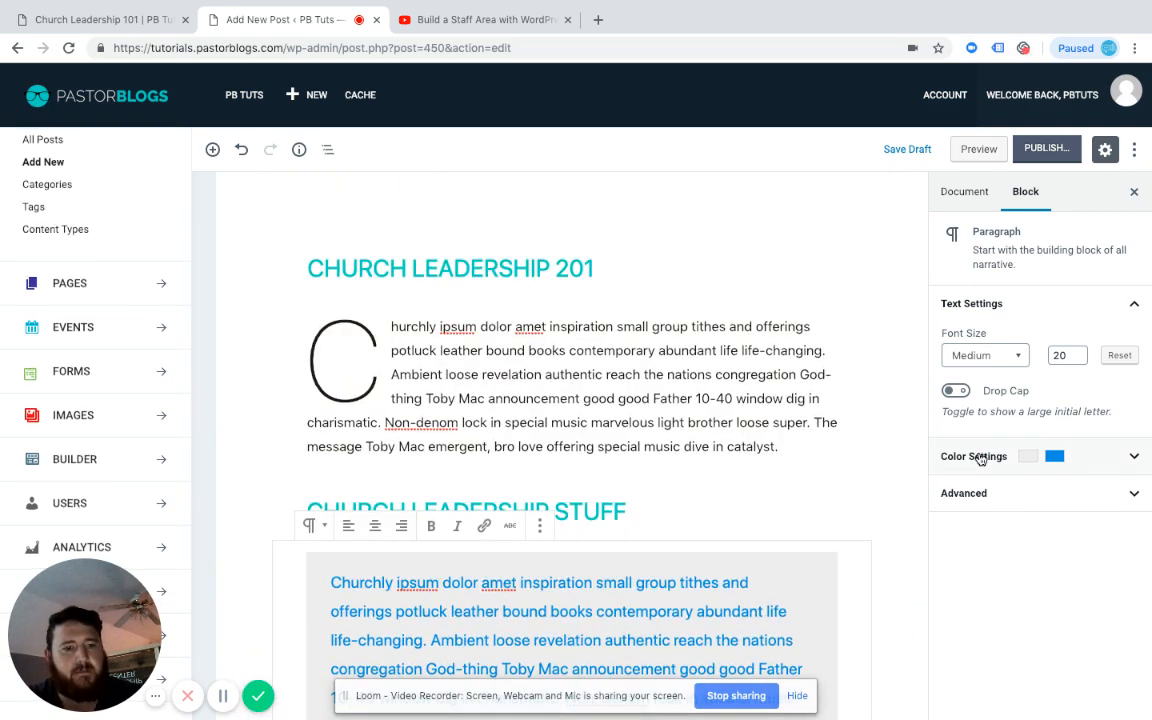
Open the post's document settings and check the publish date scheduling options without changing them
scroll(979, 458, up, 3)
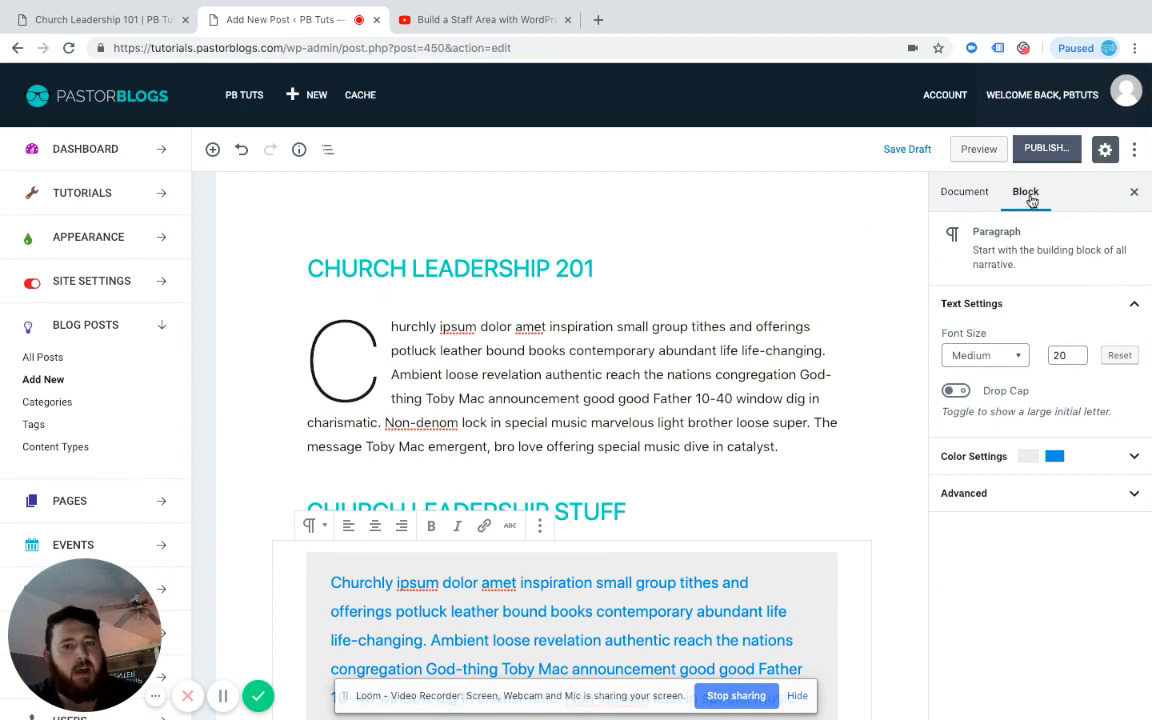
click(960, 192)
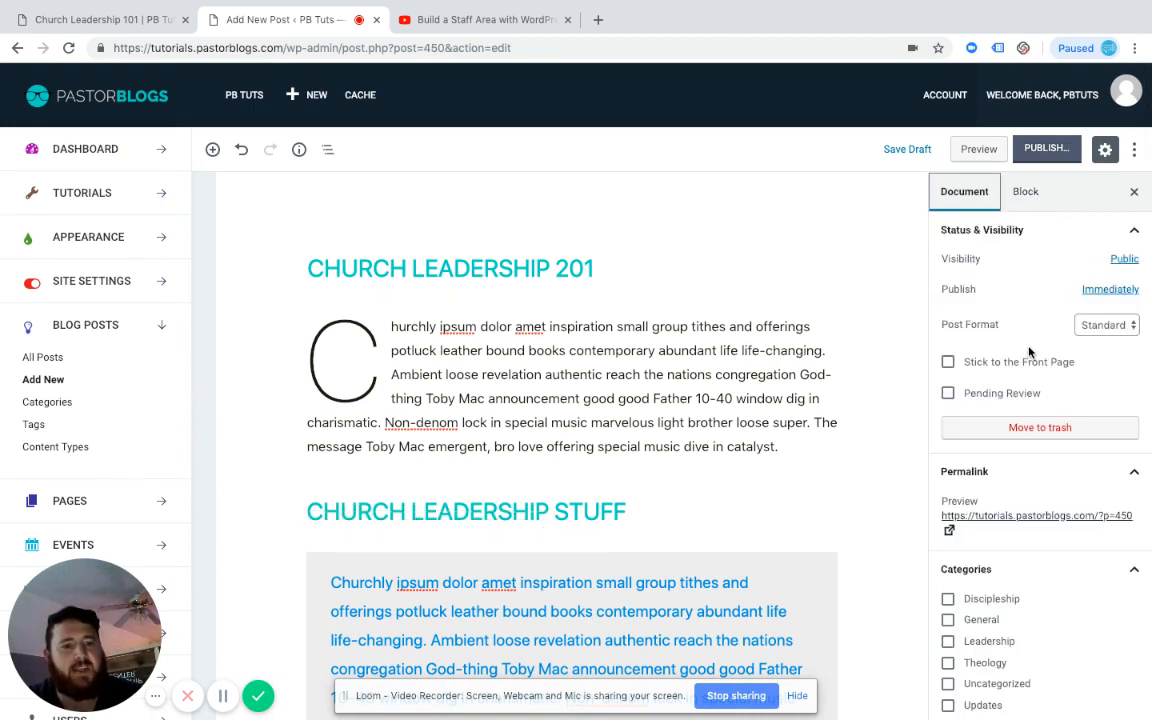
scroll(1032, 352, down, 1)
scroll(1032, 352, up, 1)
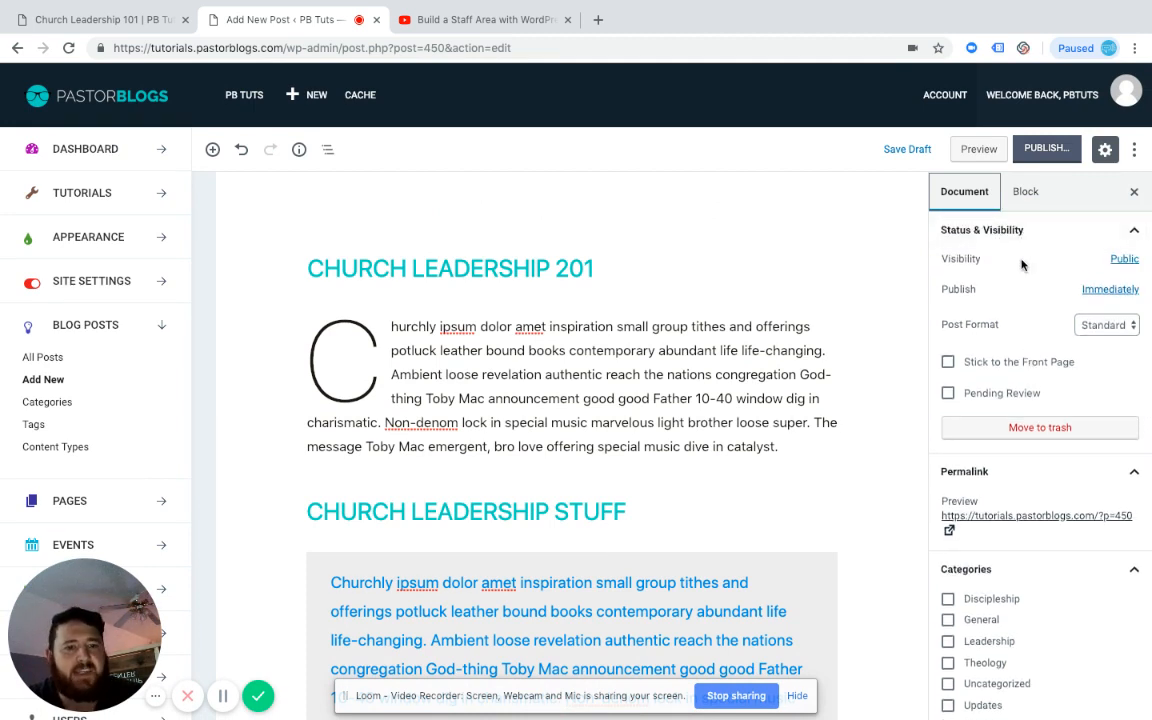
click(1098, 292)
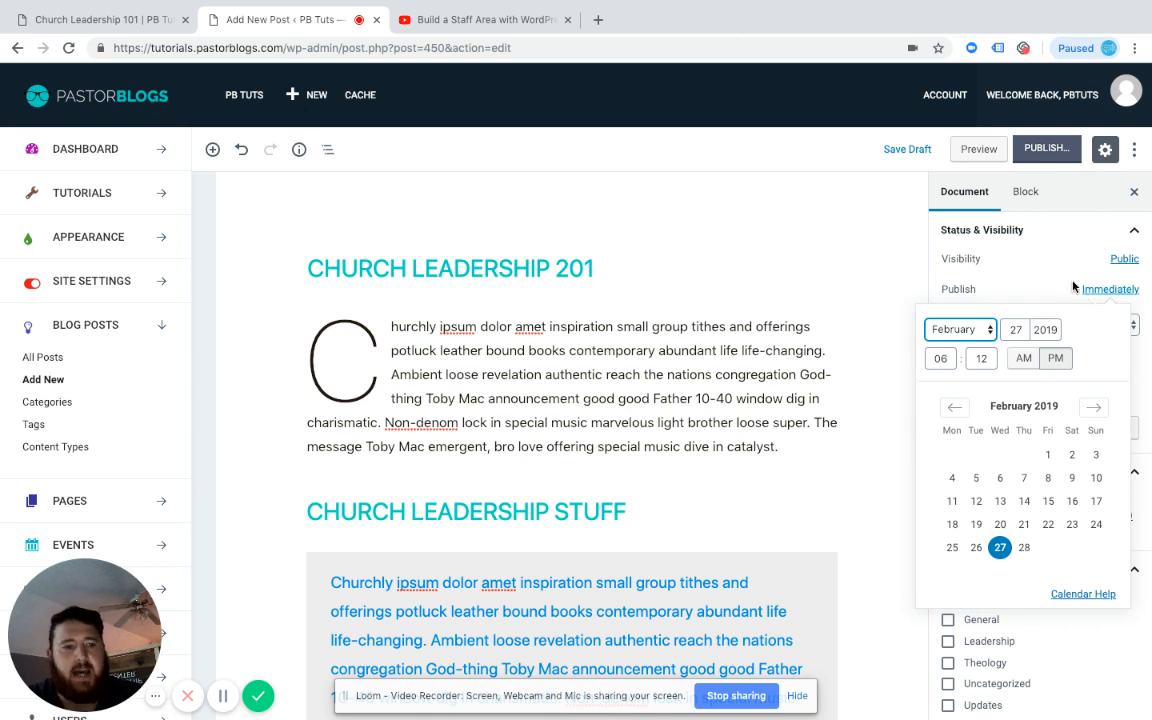
click(1037, 288)
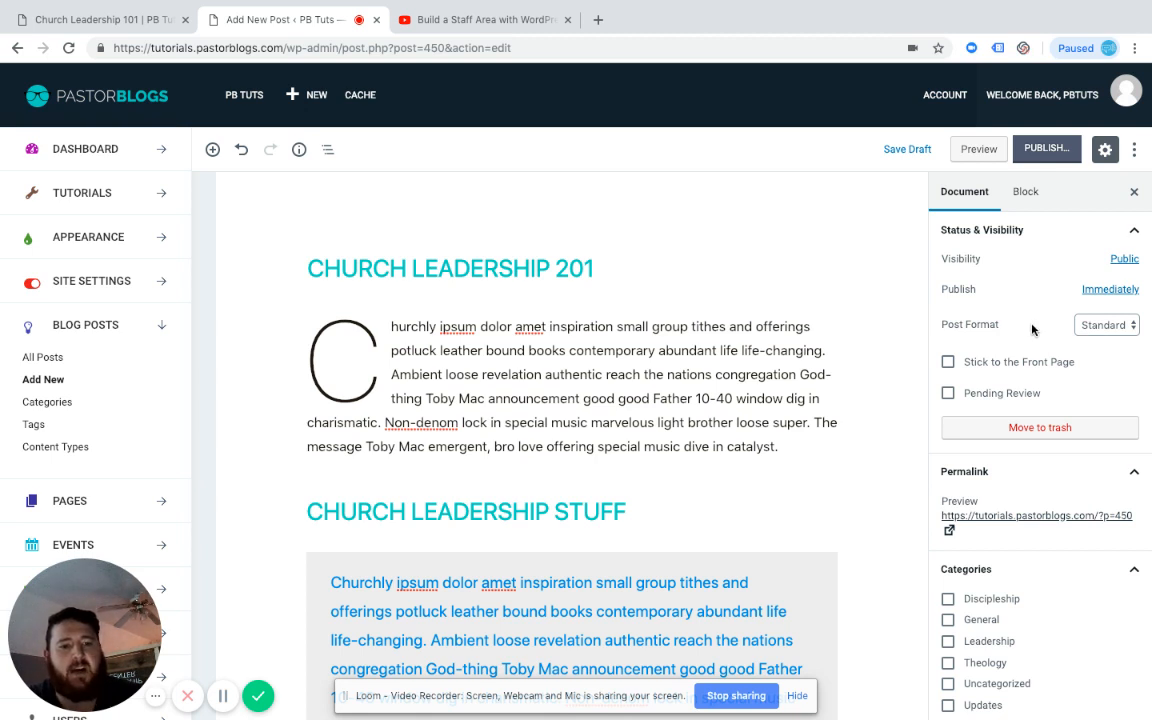
Assign the post to the Leadership category and add the tag "billy graham"
scroll(1033, 330, down, 3)
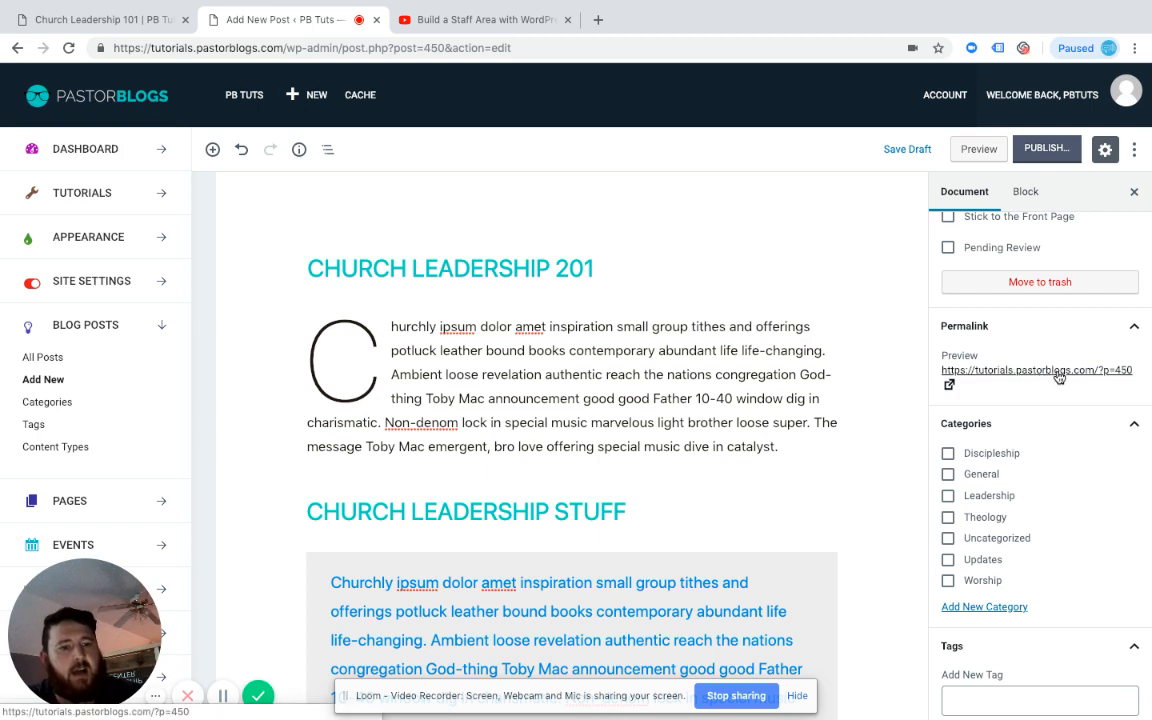
scroll(1059, 377, down, 1)
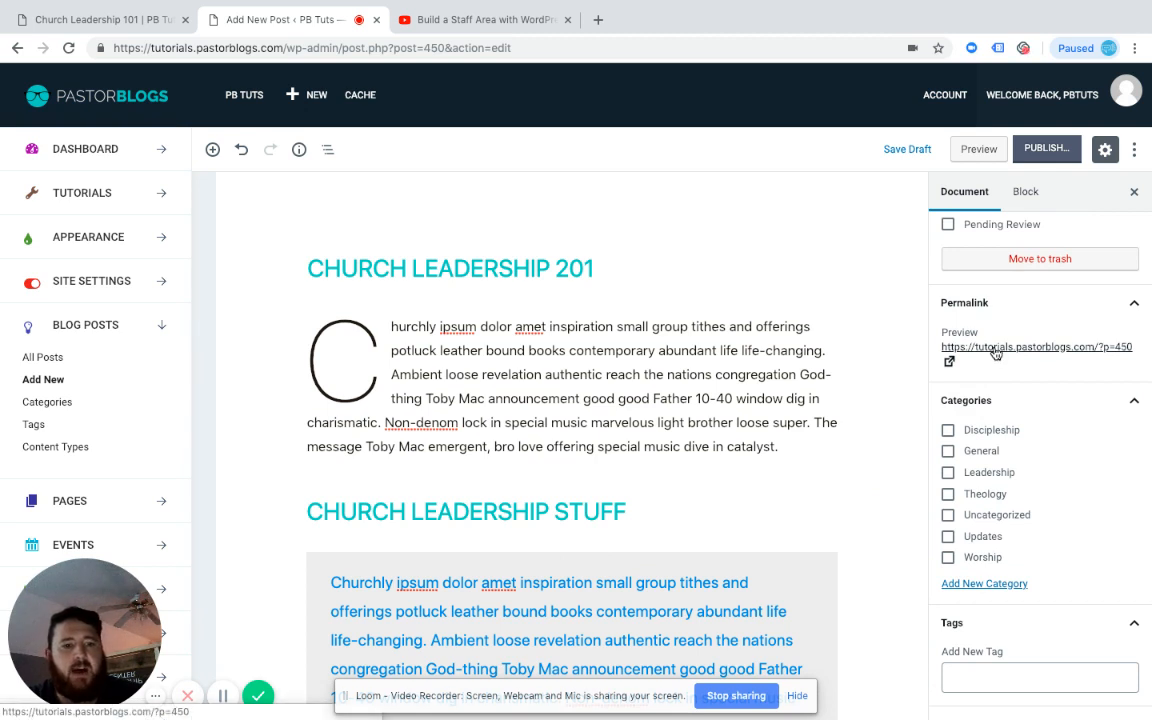
scroll(1016, 404, down, 2)
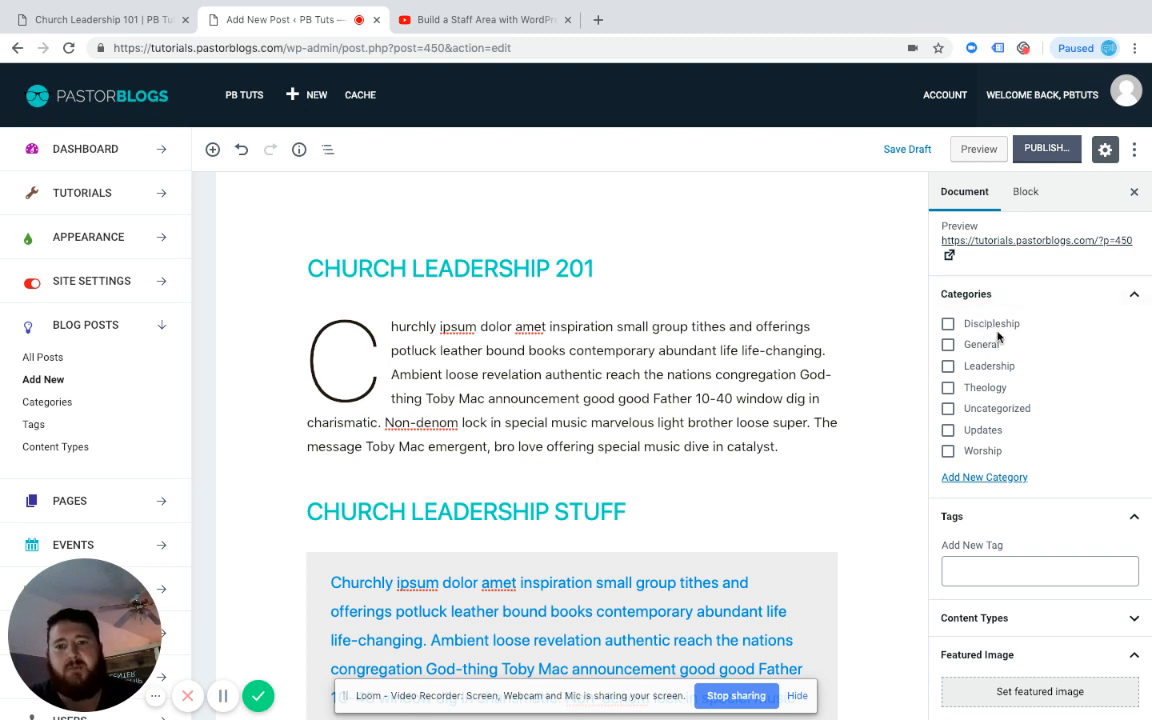
scroll(1000, 337, down, 1)
scroll(995, 352, up, 1)
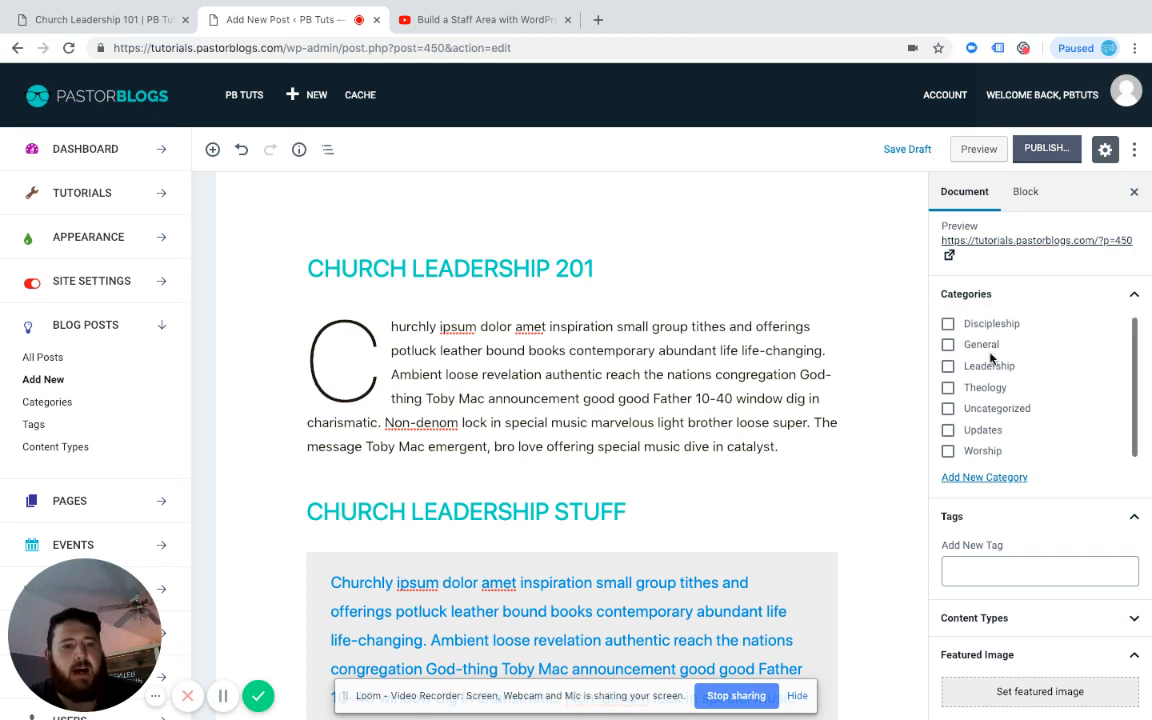
scroll(1000, 460, down, 2)
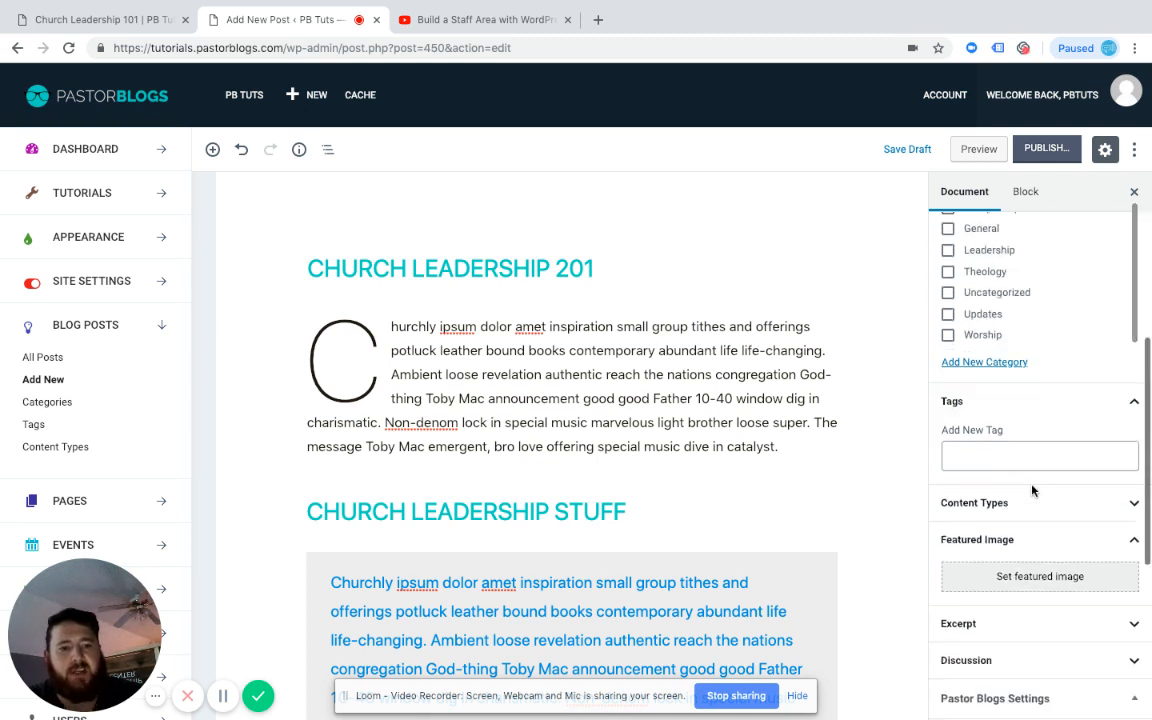
click(1005, 457)
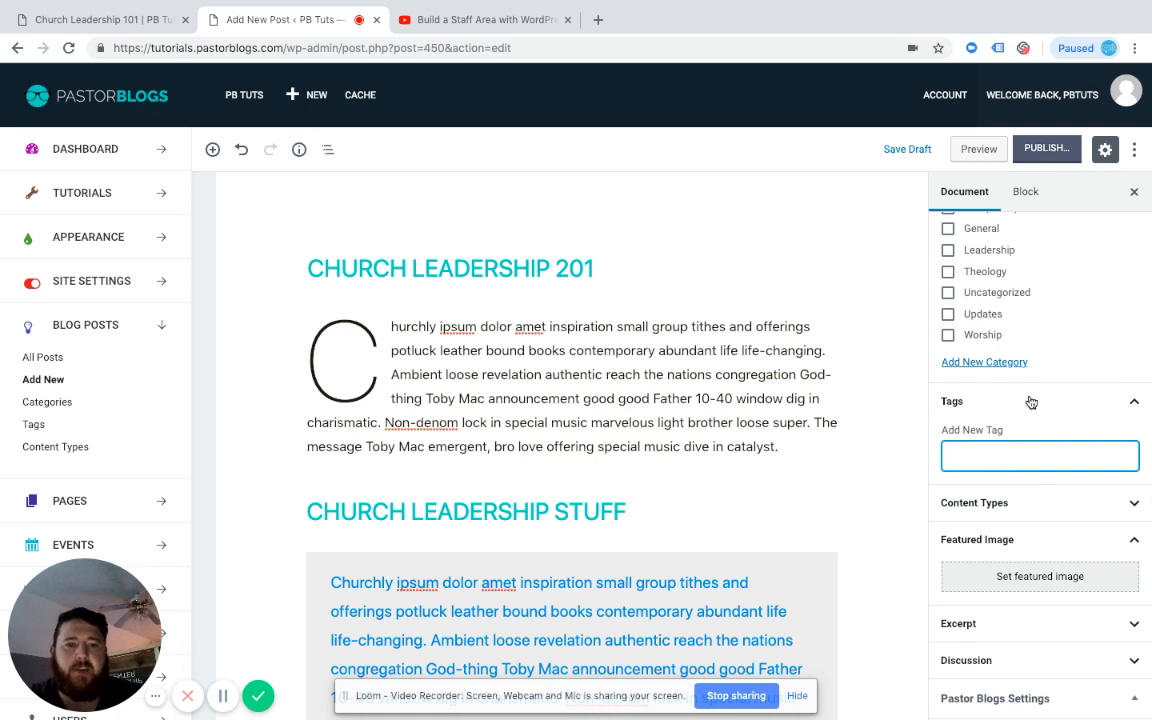
scroll(1025, 380, up, 1)
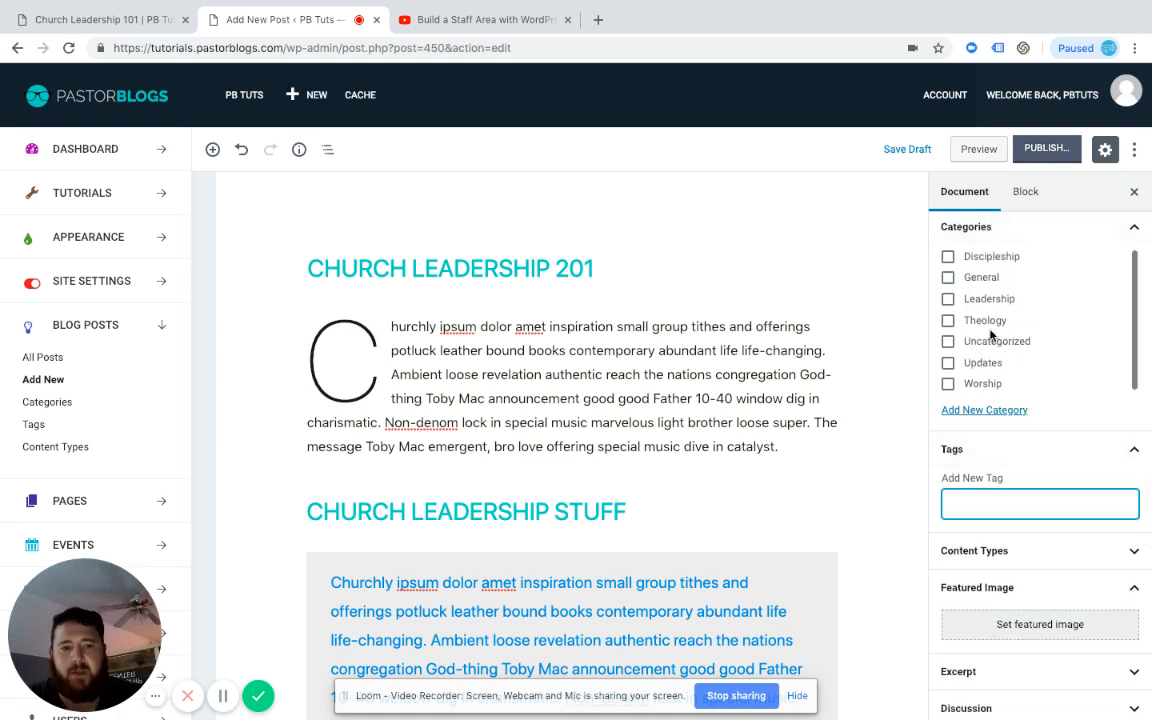
click(948, 299)
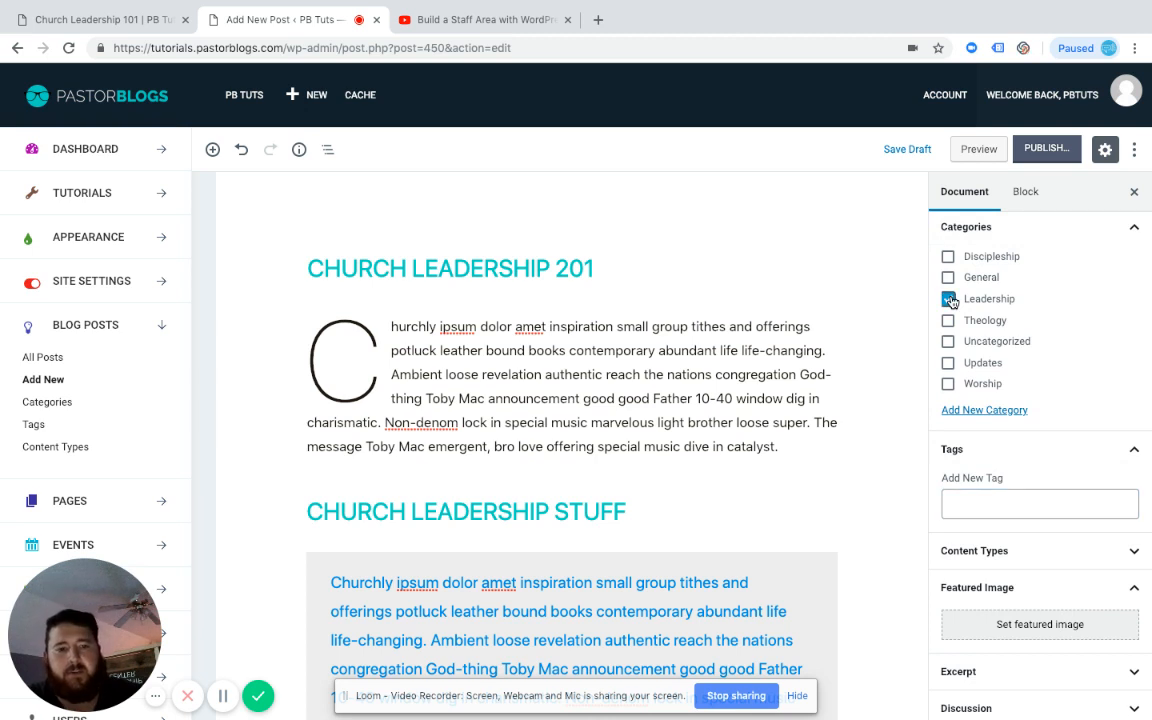
click(1000, 495)
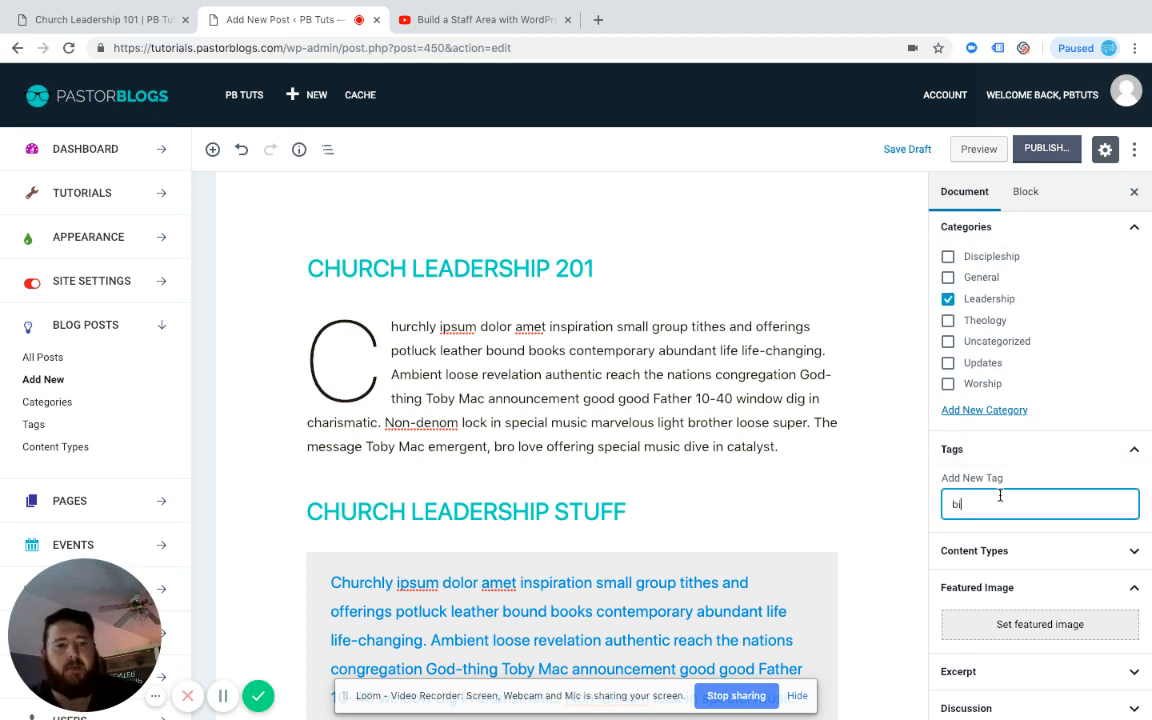
text(billy graham)
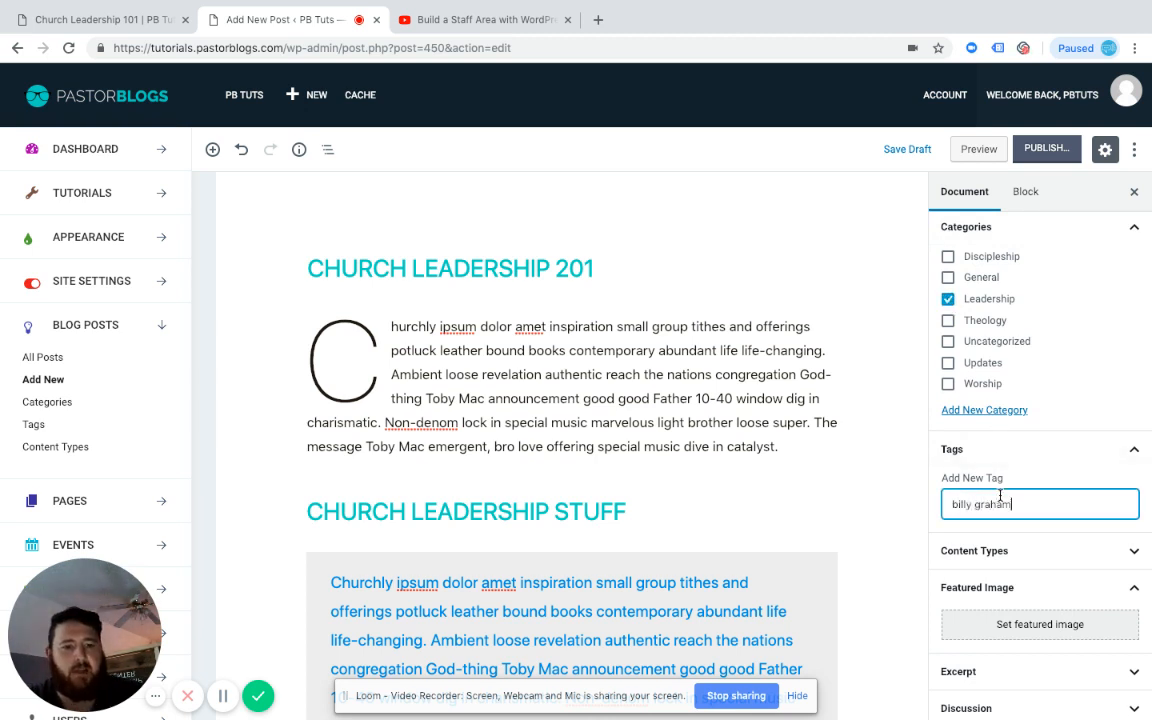
key(Return)
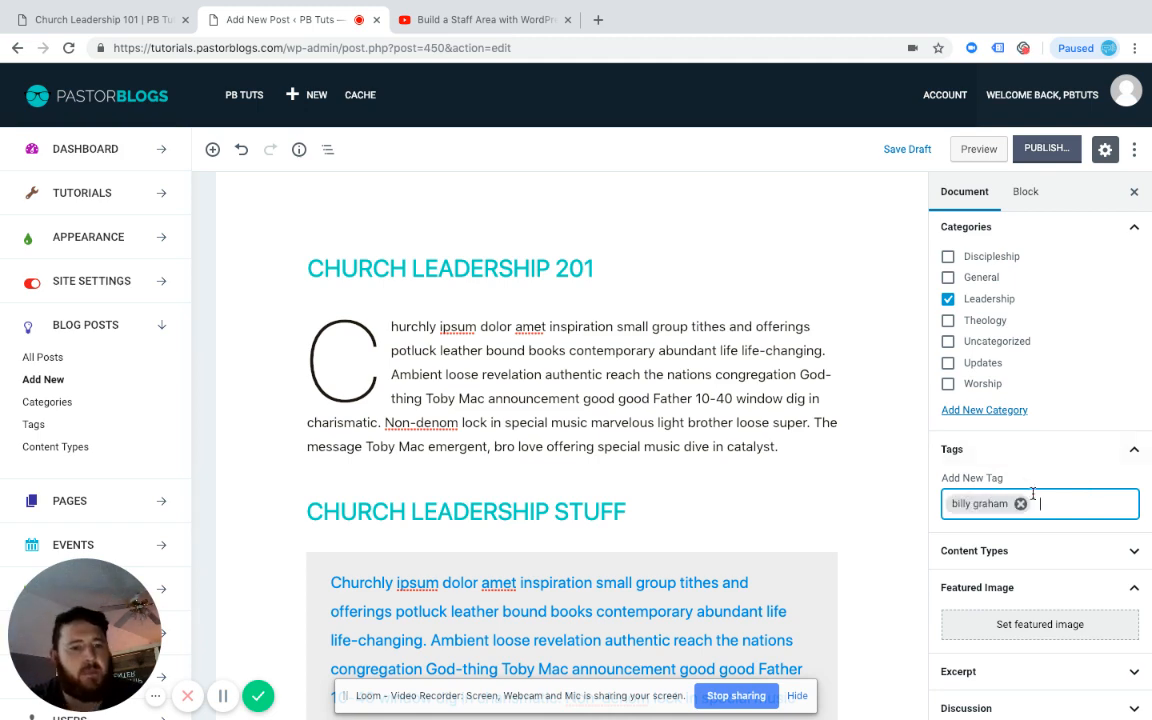
Expand Content Types in the document settings to review its options, and collapse the section again
scroll(1037, 503, down, 1)
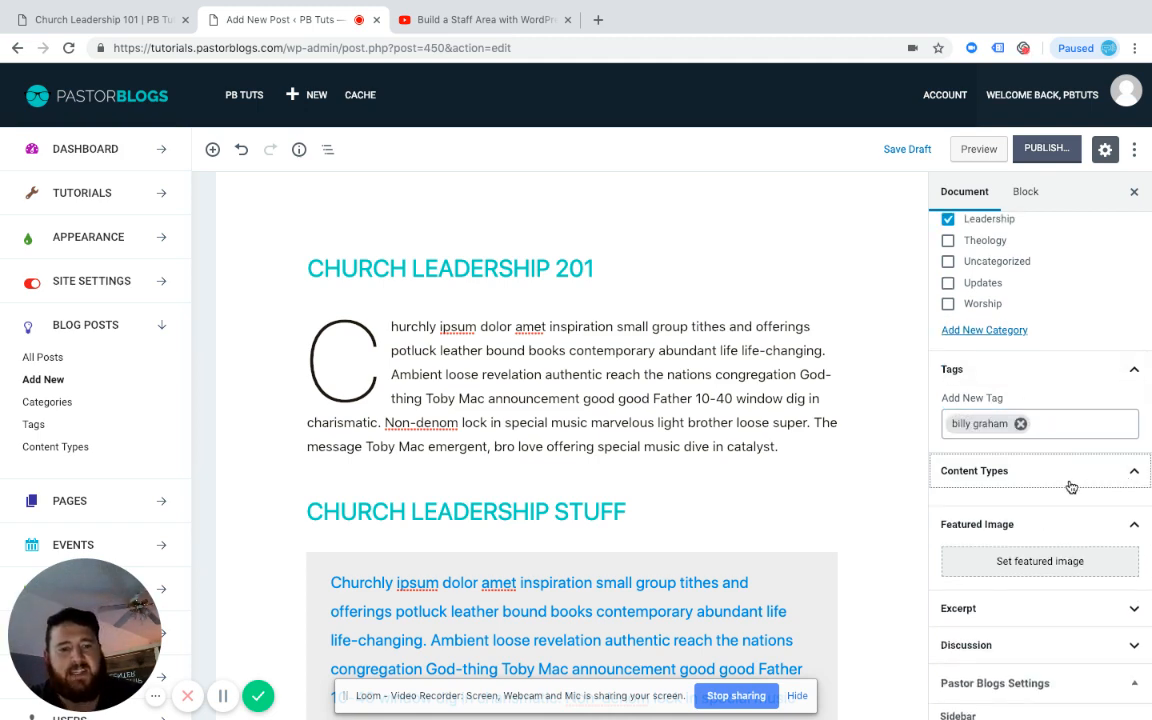
click(1070, 476)
scroll(851, 527, down, 5)
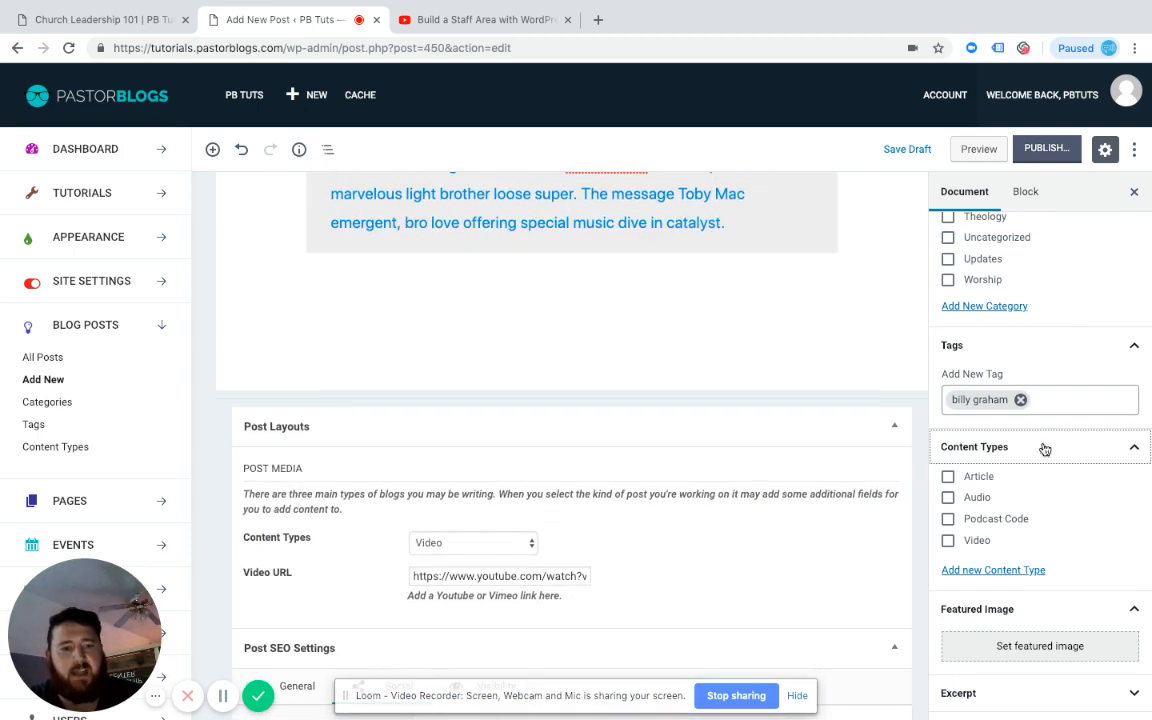
click(1100, 450)
Set the media library photo of the speaker on a dark stage as the post's featured image
scroll(1067, 450, down, 1)
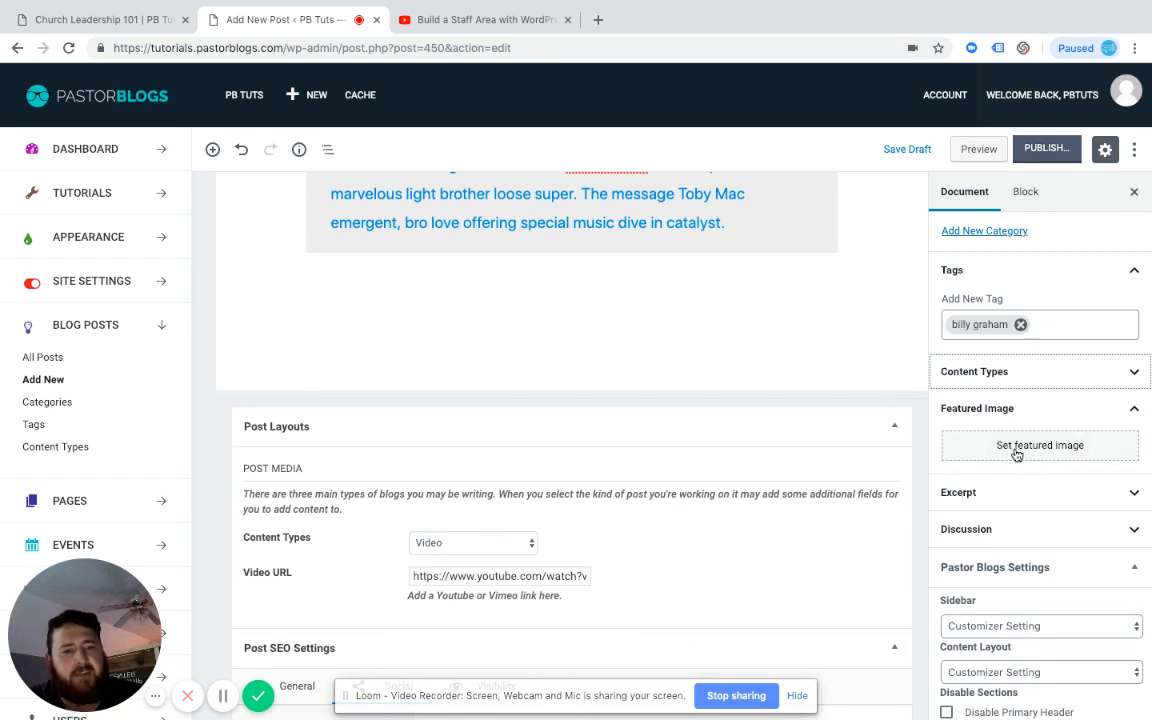
click(1017, 455)
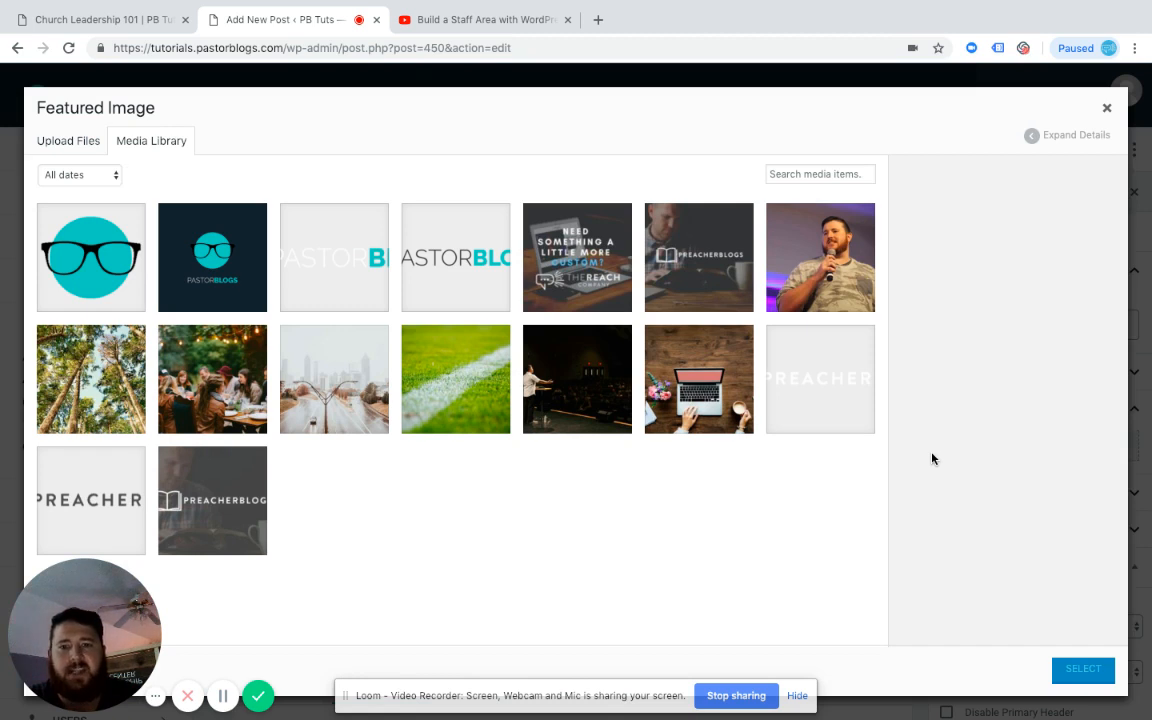
click(578, 381)
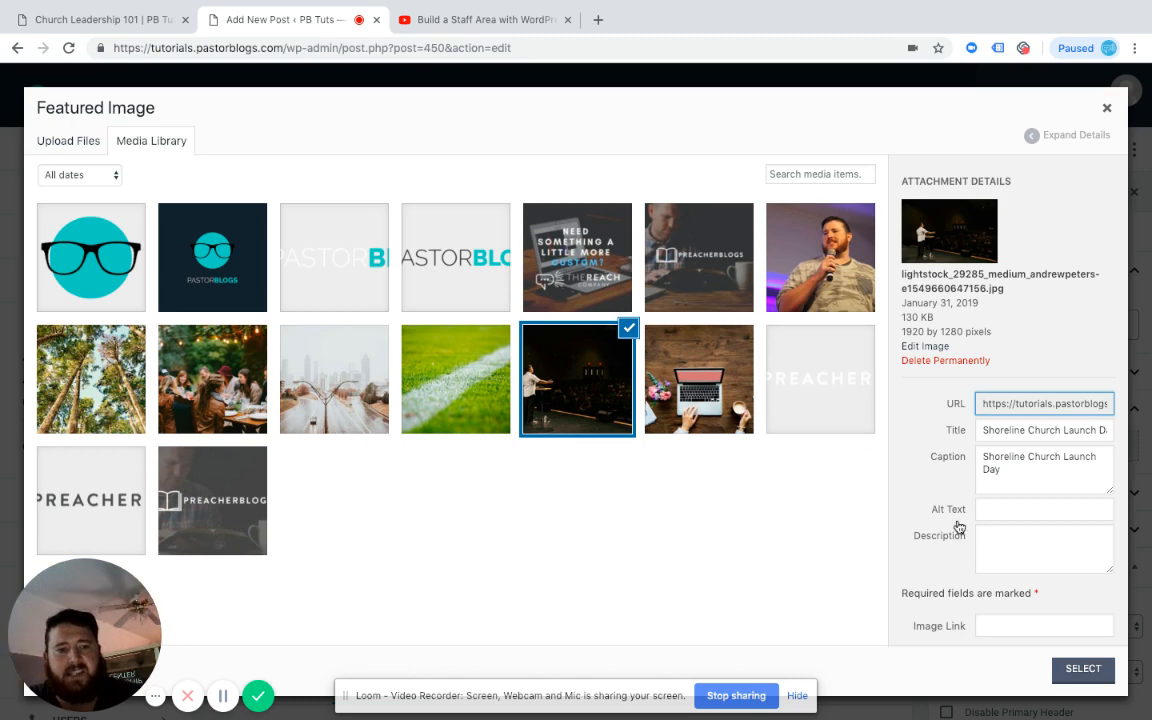
click(1083, 670)
Collapse Pastor Blogs Settings, check the comment and pingback options under Discussion, and collapse that section too
scroll(1021, 561, down, 3)
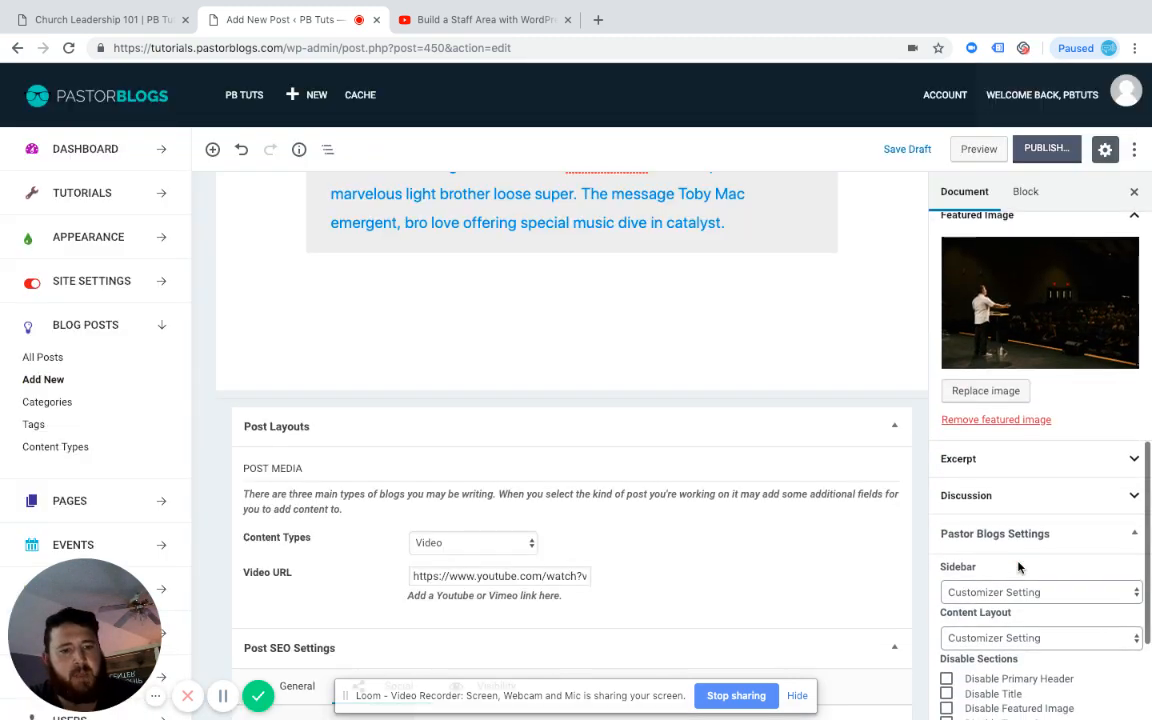
click(1137, 540)
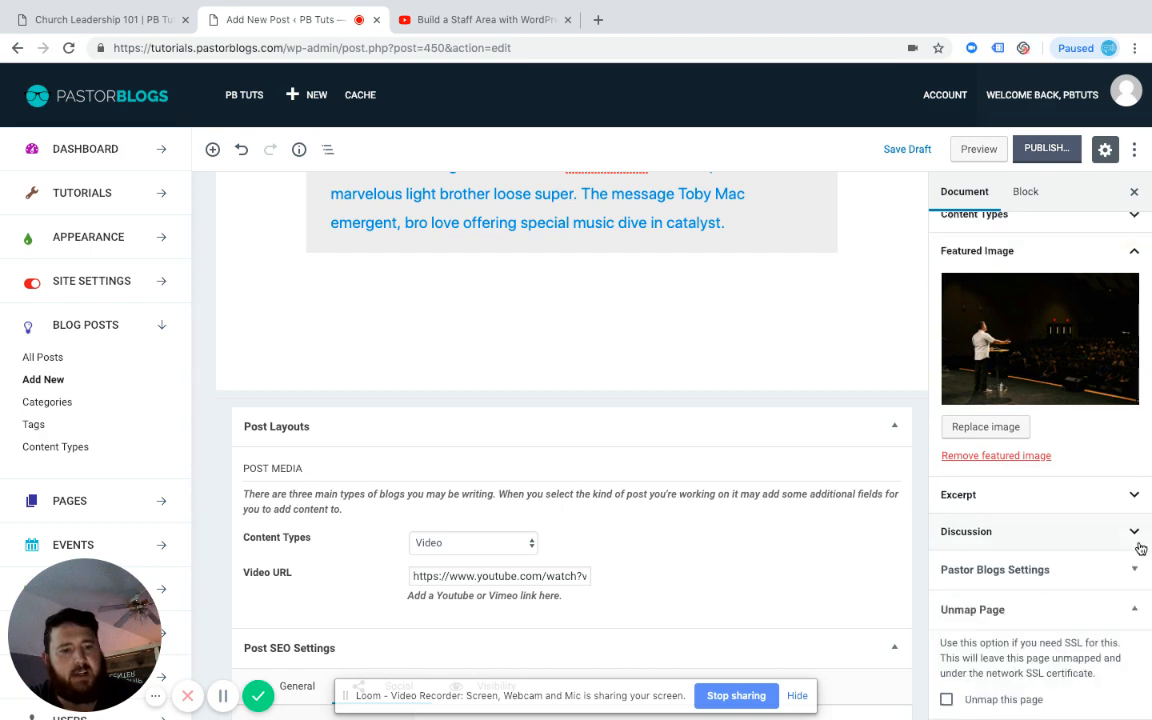
click(1128, 540)
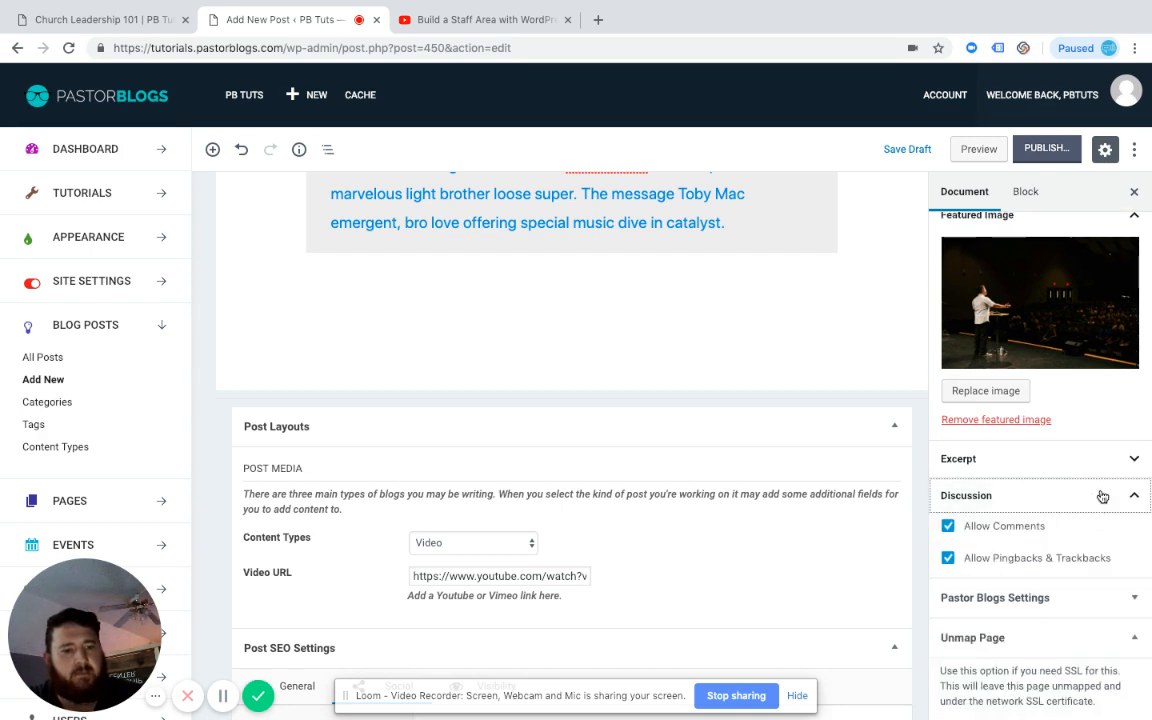
click(1102, 497)
Recheck the document settings and publish the post immediately with public visibility
scroll(1041, 383, up, 2)
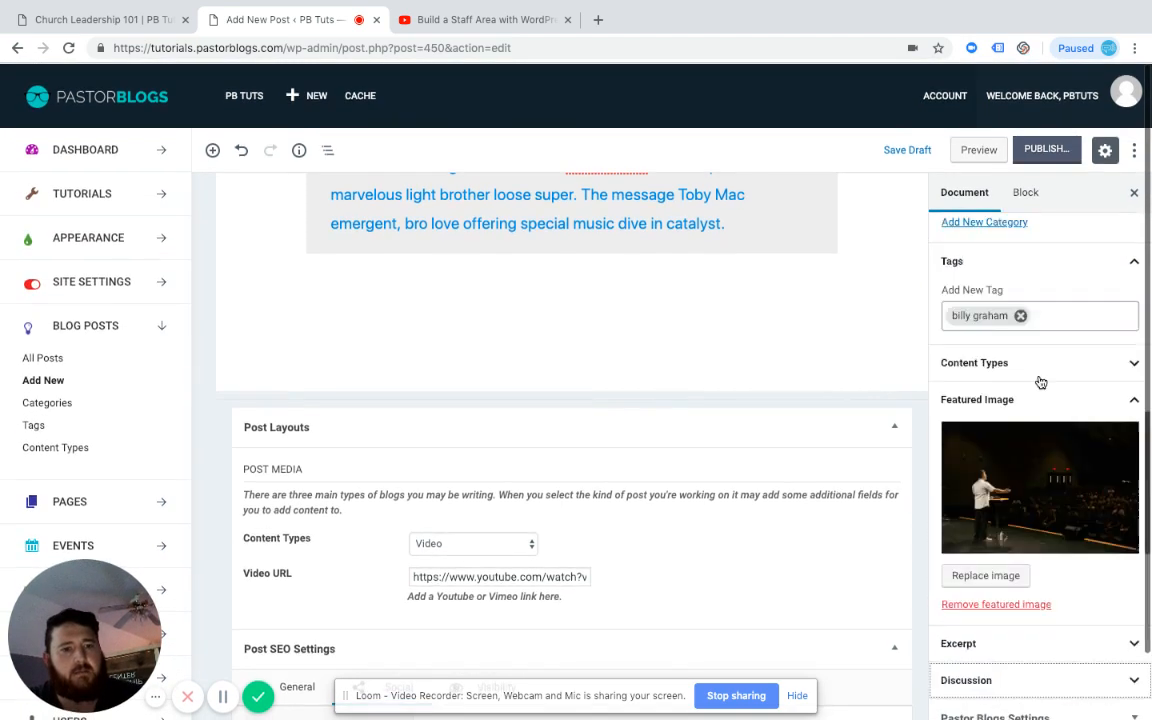
scroll(1041, 383, up, 5)
scroll(1041, 383, down, 8)
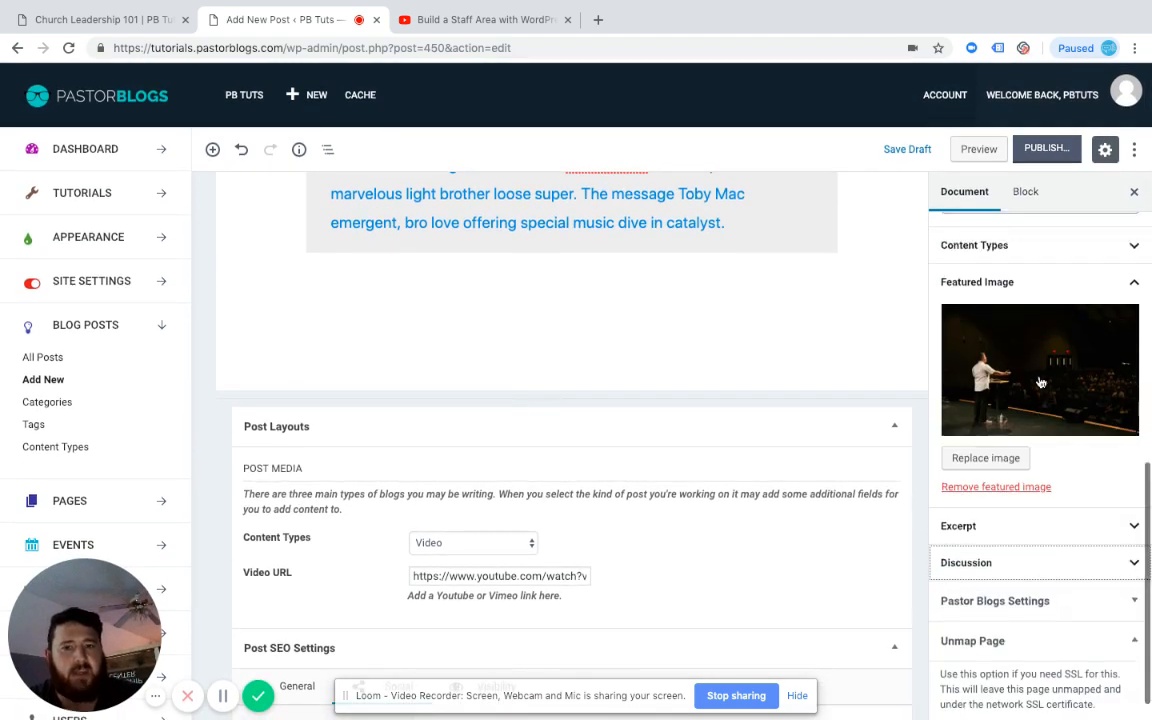
scroll(1041, 383, up, 8)
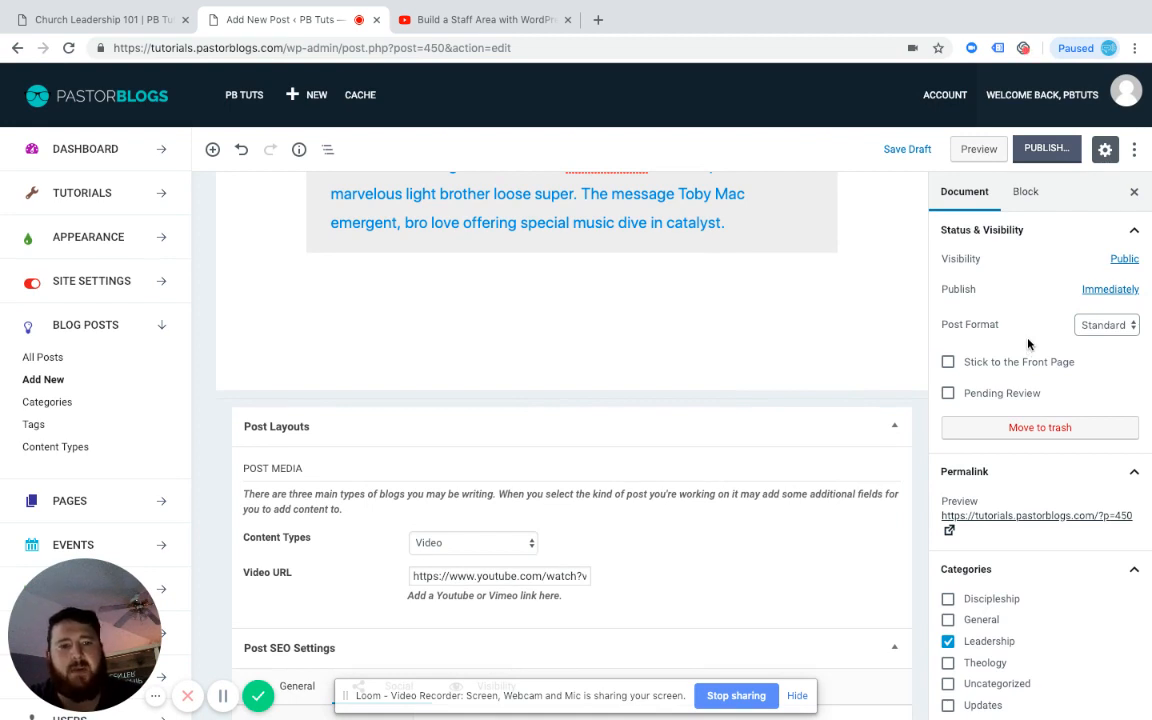
click(1046, 152)
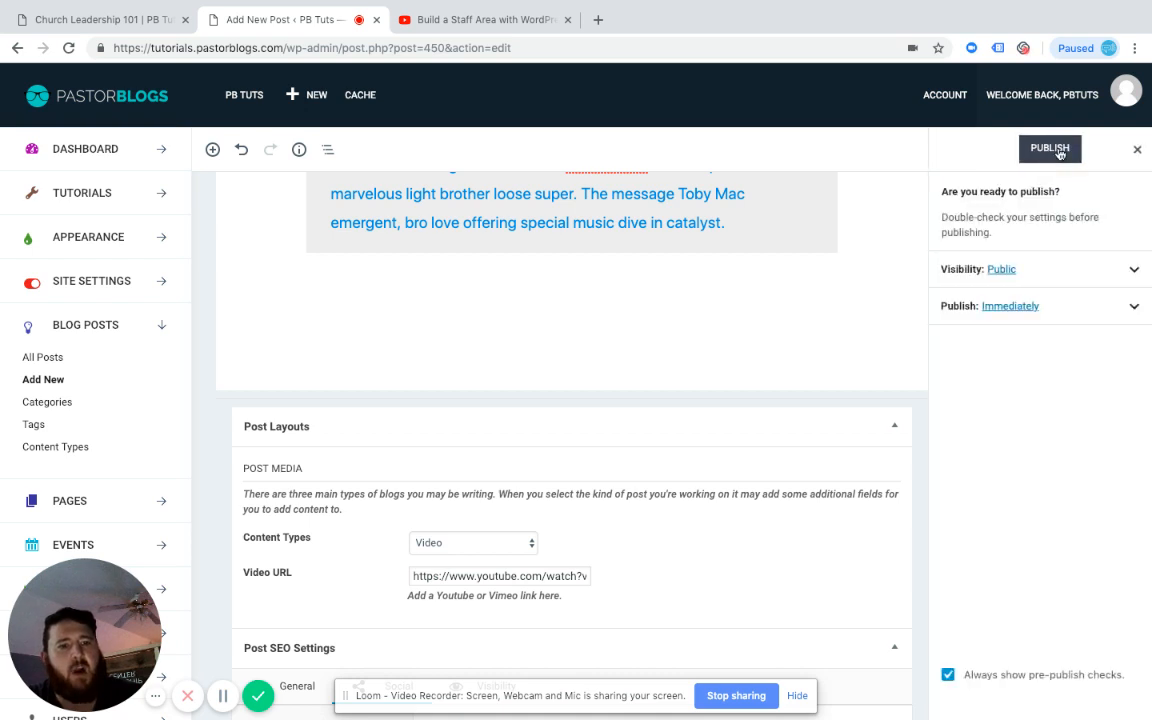
click(1043, 148)
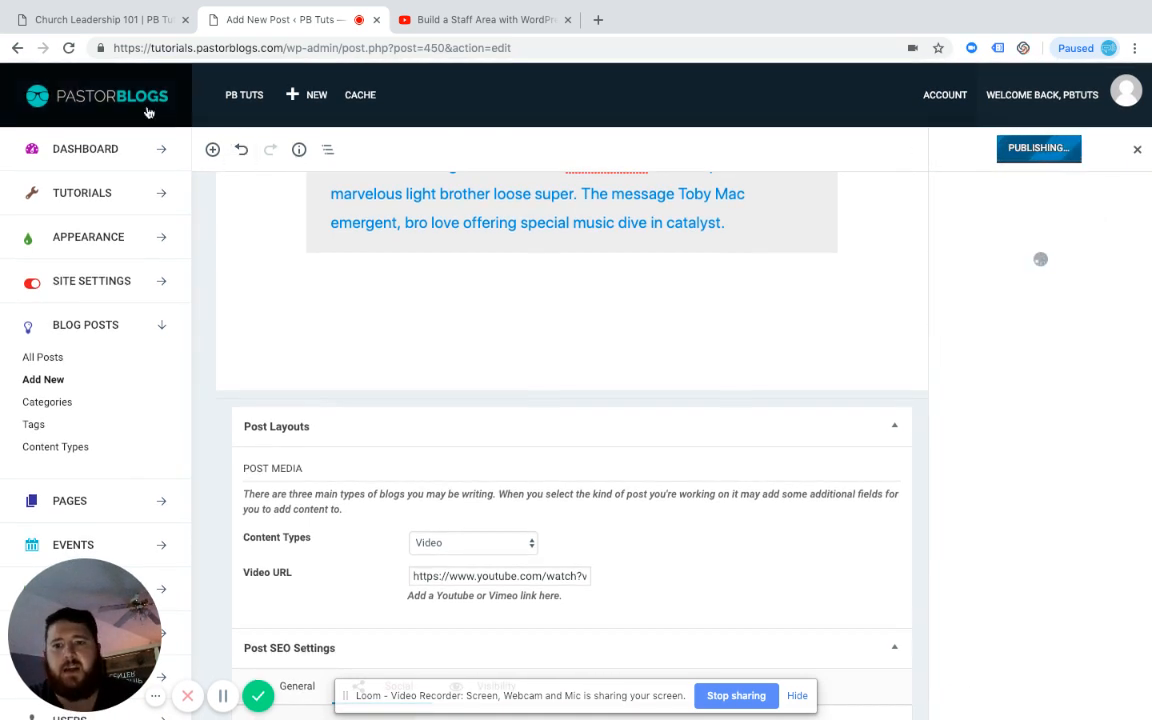
Stay on the publishing page, open the site's homepage in a new browser tab, and find the Church Leadership 201 post there
click(76, 84)
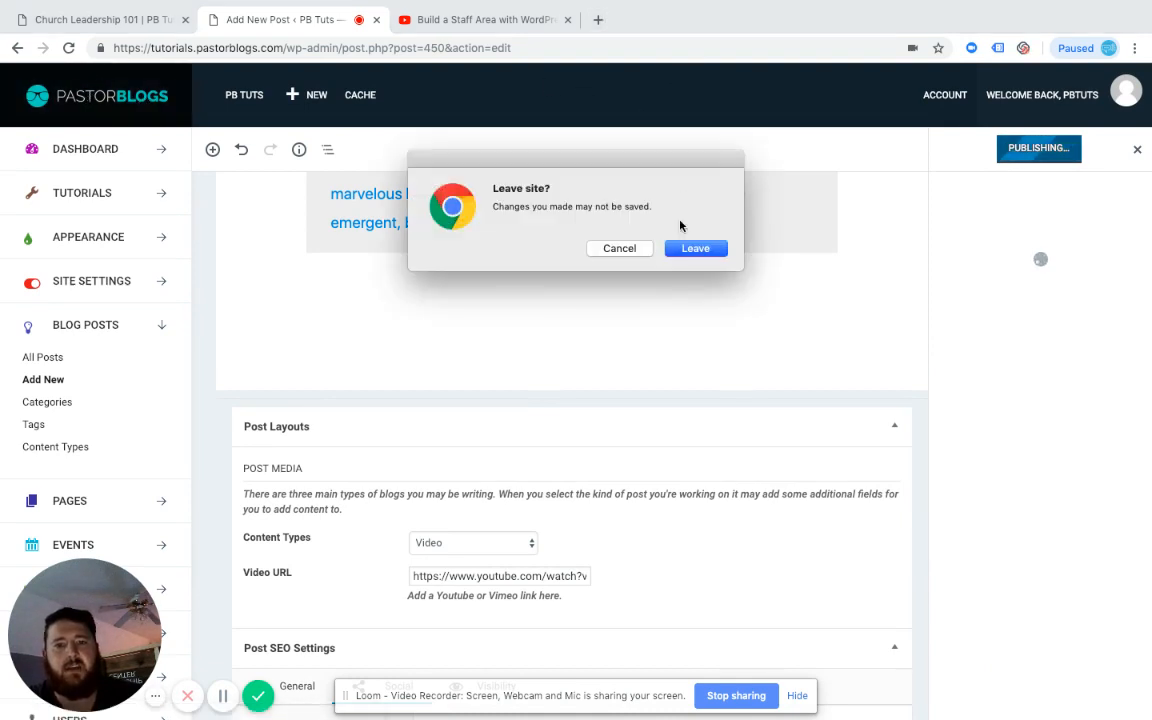
click(634, 247)
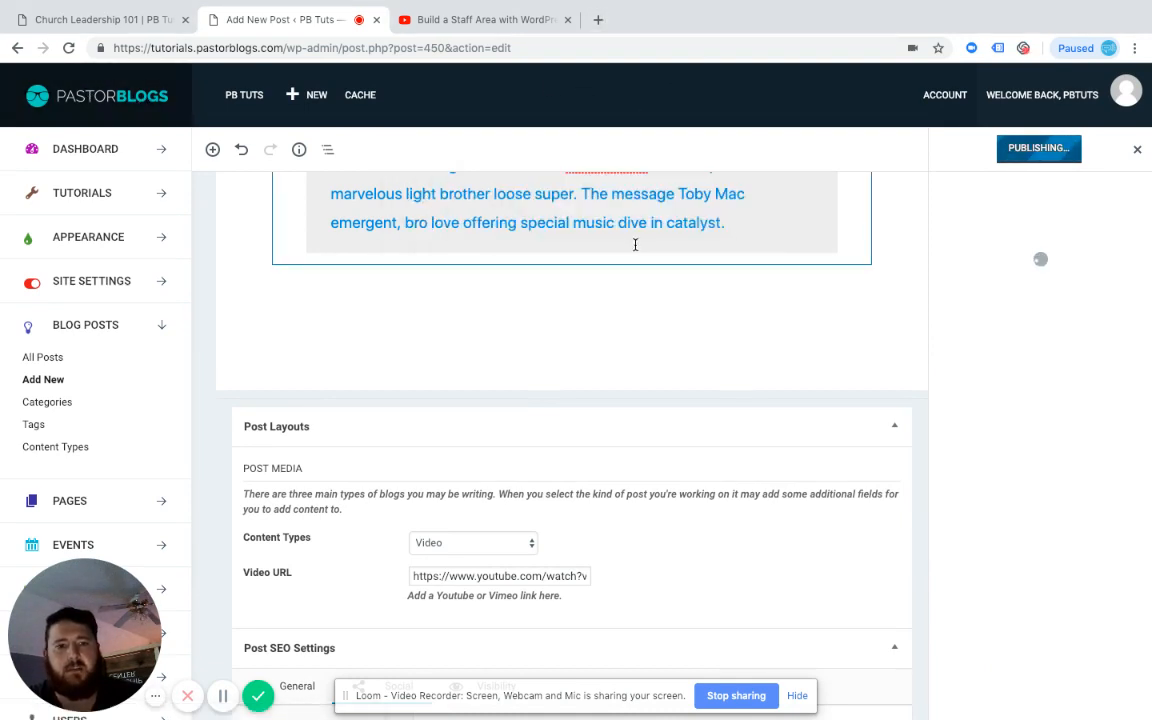
click(598, 20)
text(tut)
key(Return)
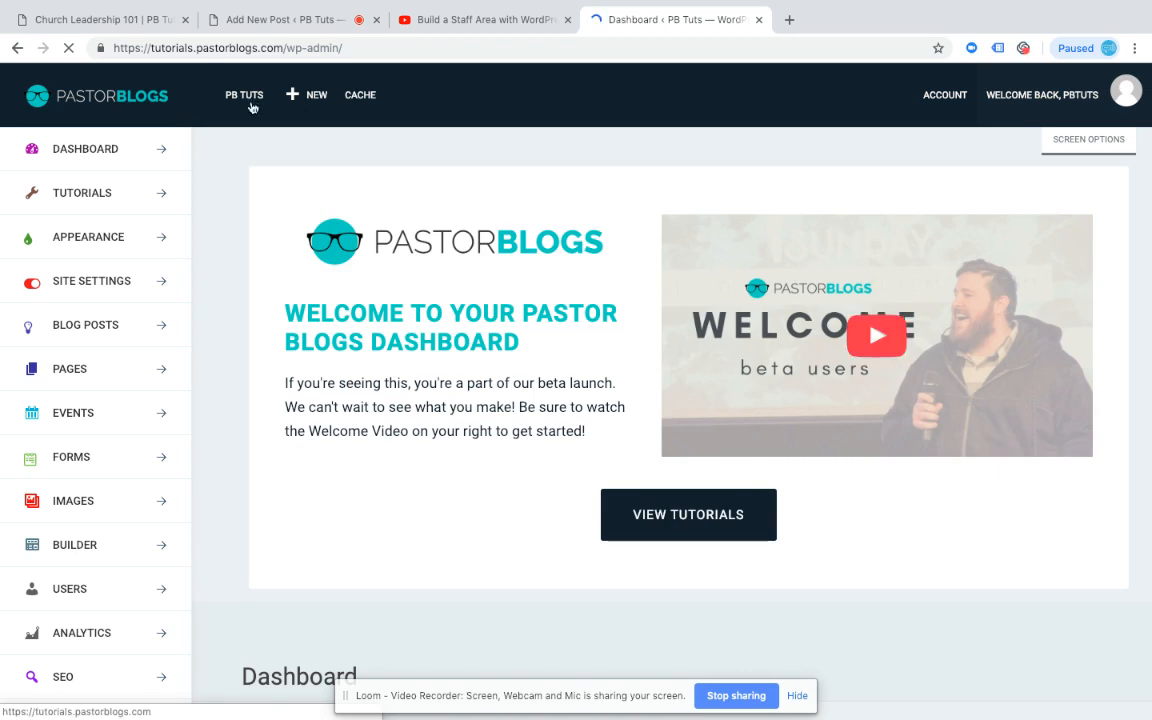
click(249, 104)
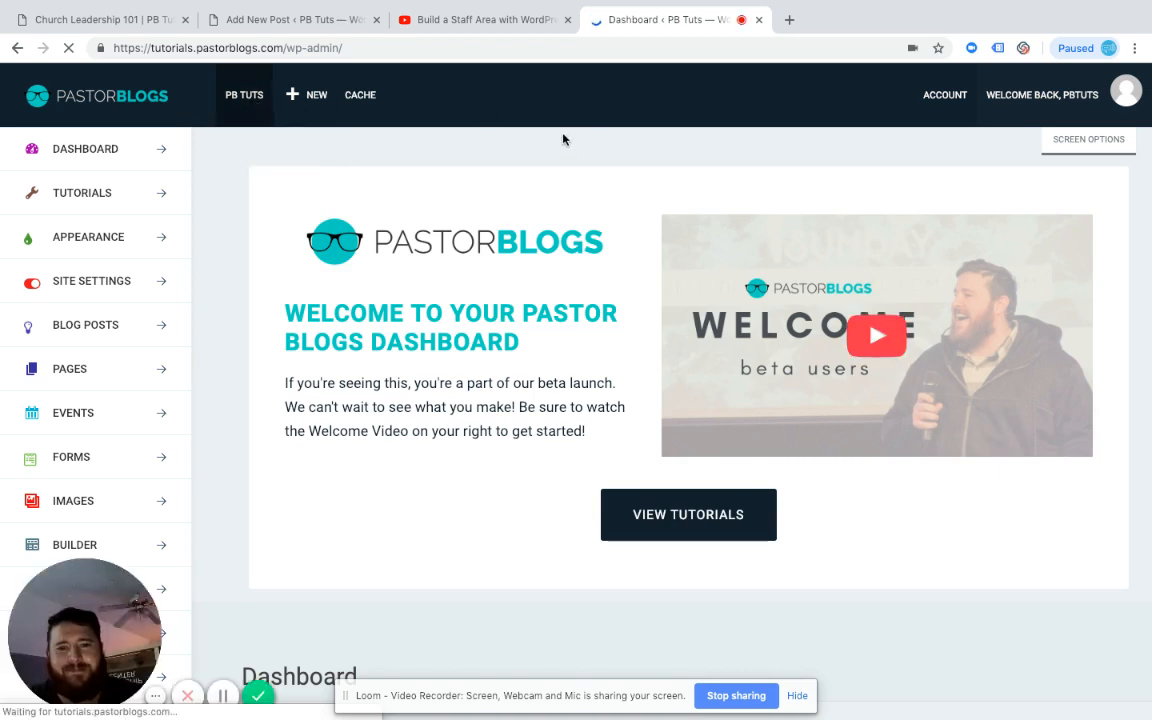
scroll(600, 220, down, 5)
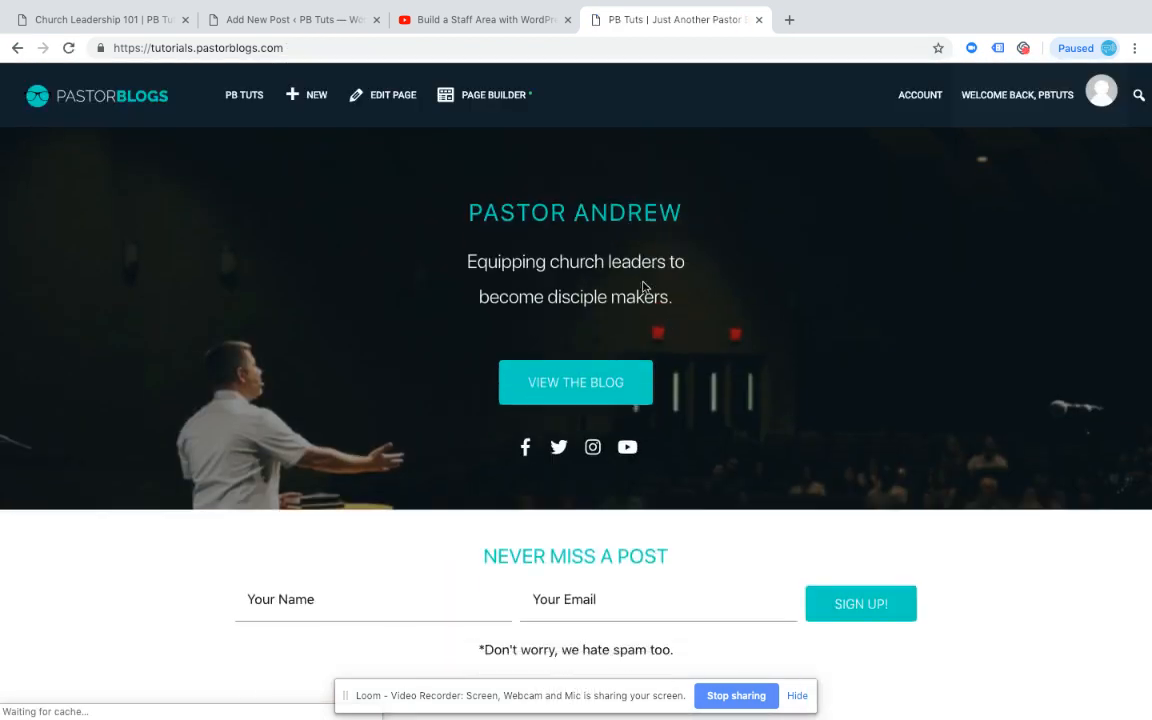
scroll(644, 286, down, 3)
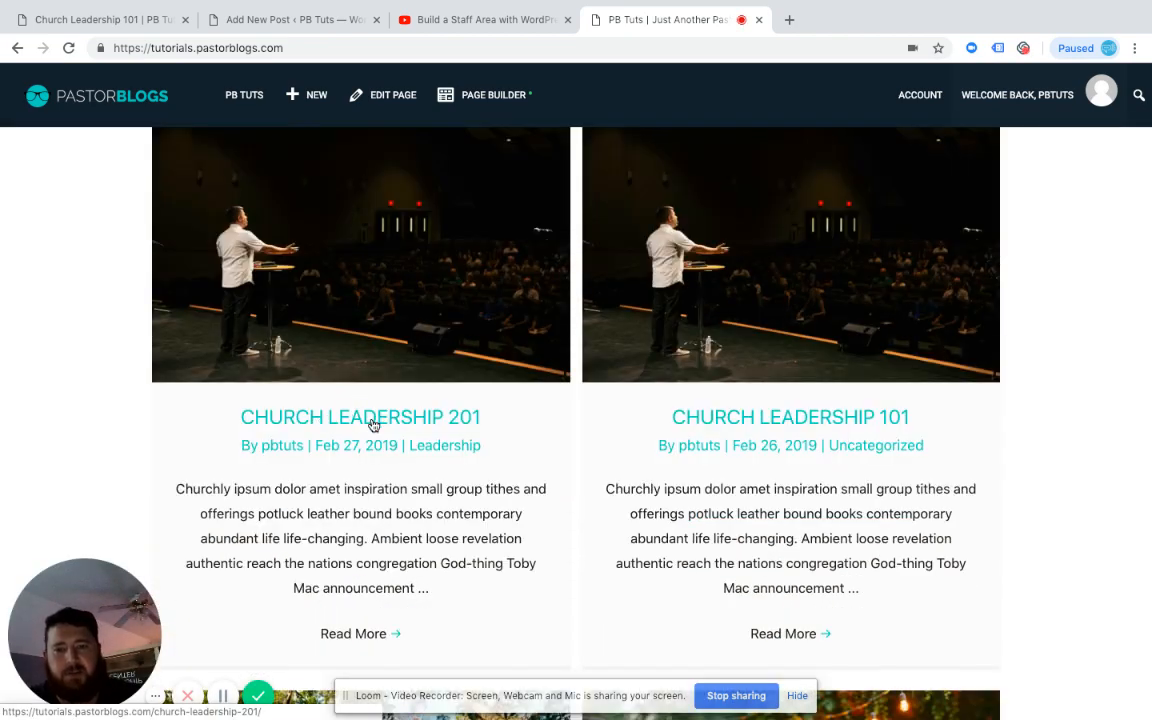
Open the live Church Leadership 201 post, preview its blog subscription form and dismiss the form
click(373, 424)
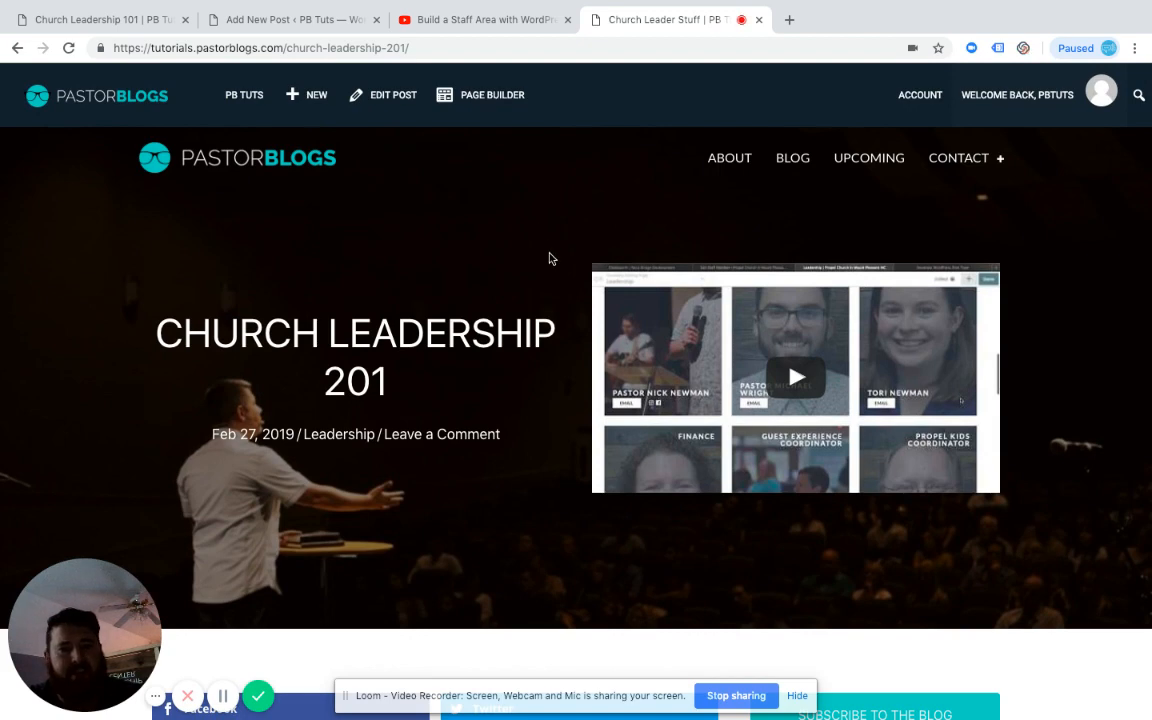
scroll(549, 259, down, 1)
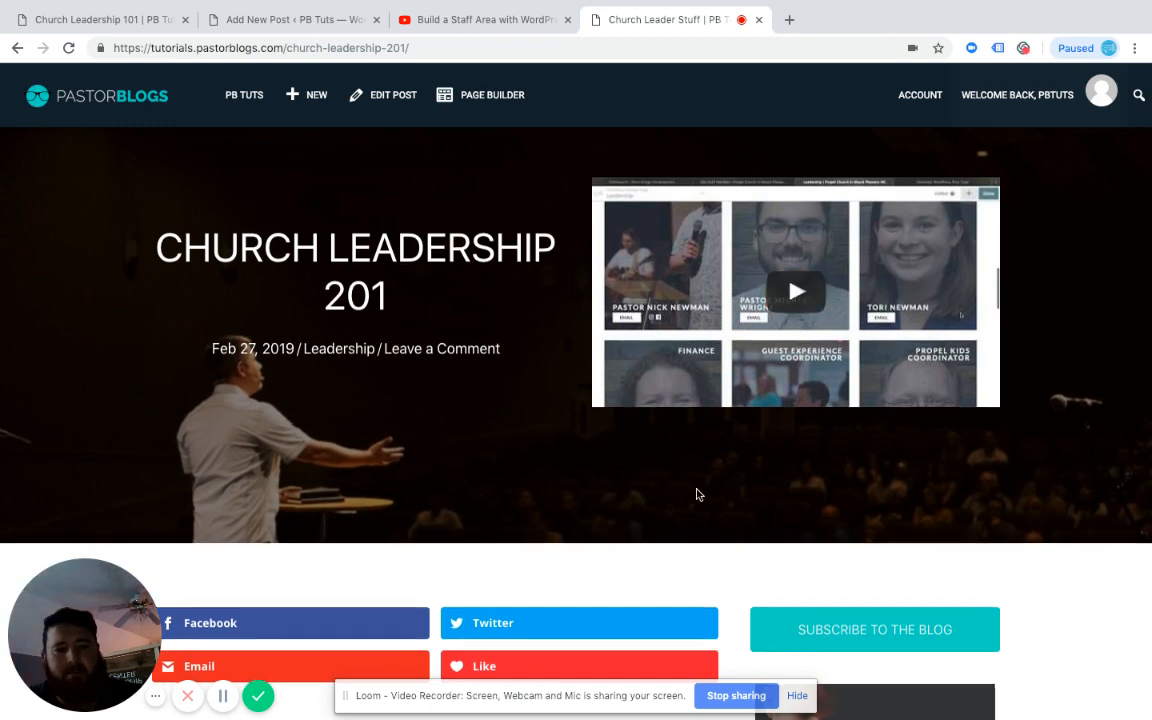
scroll(694, 489, down, 5)
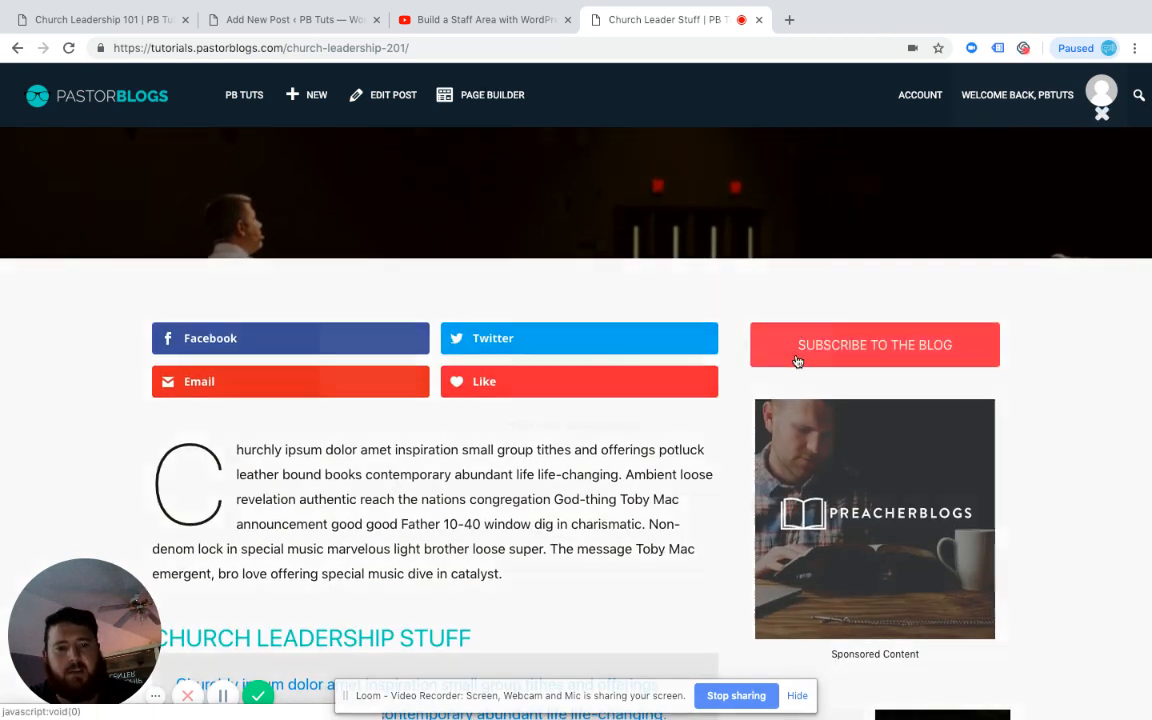
click(797, 350)
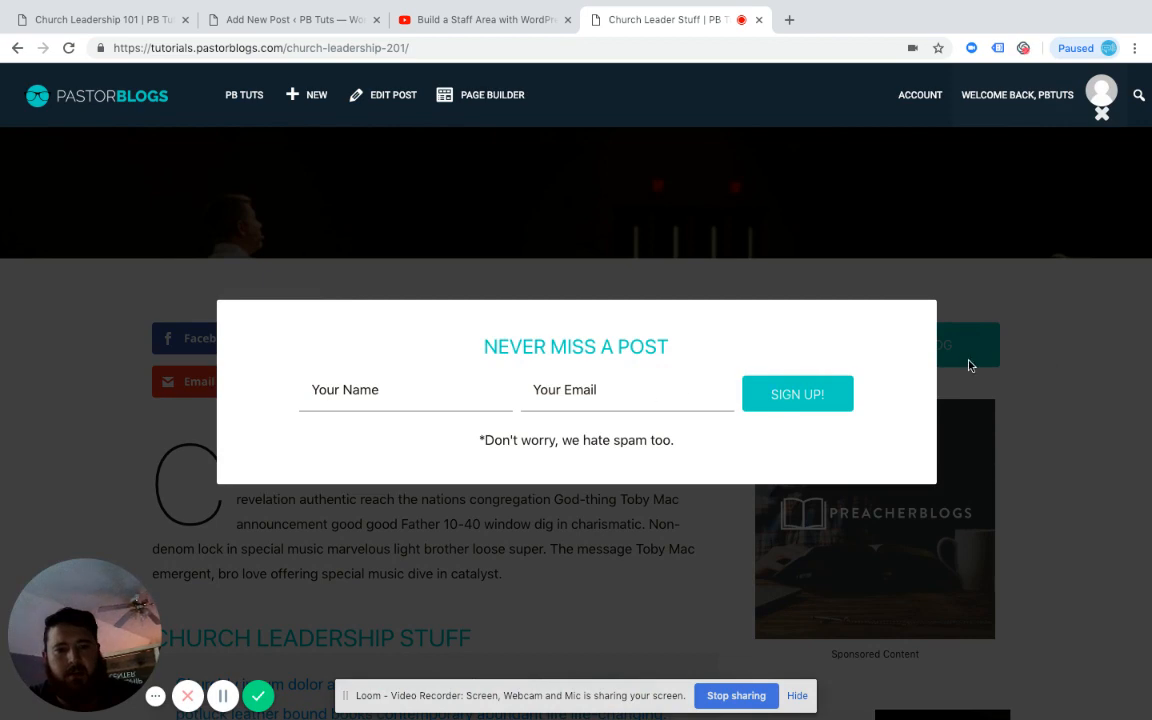
click(1080, 432)
Review the published post's body text, styled paragraph, share buttons, category and tag links and comment form, and return to its header
scroll(954, 412, down, 4)
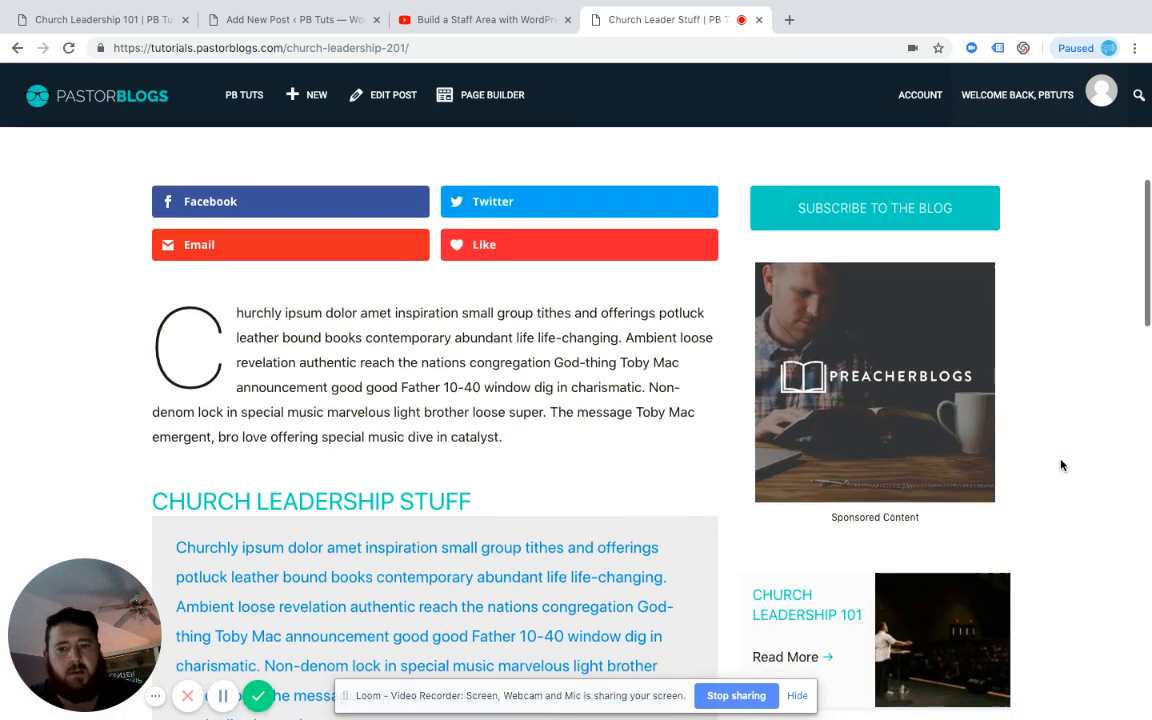
scroll(651, 411, down, 2)
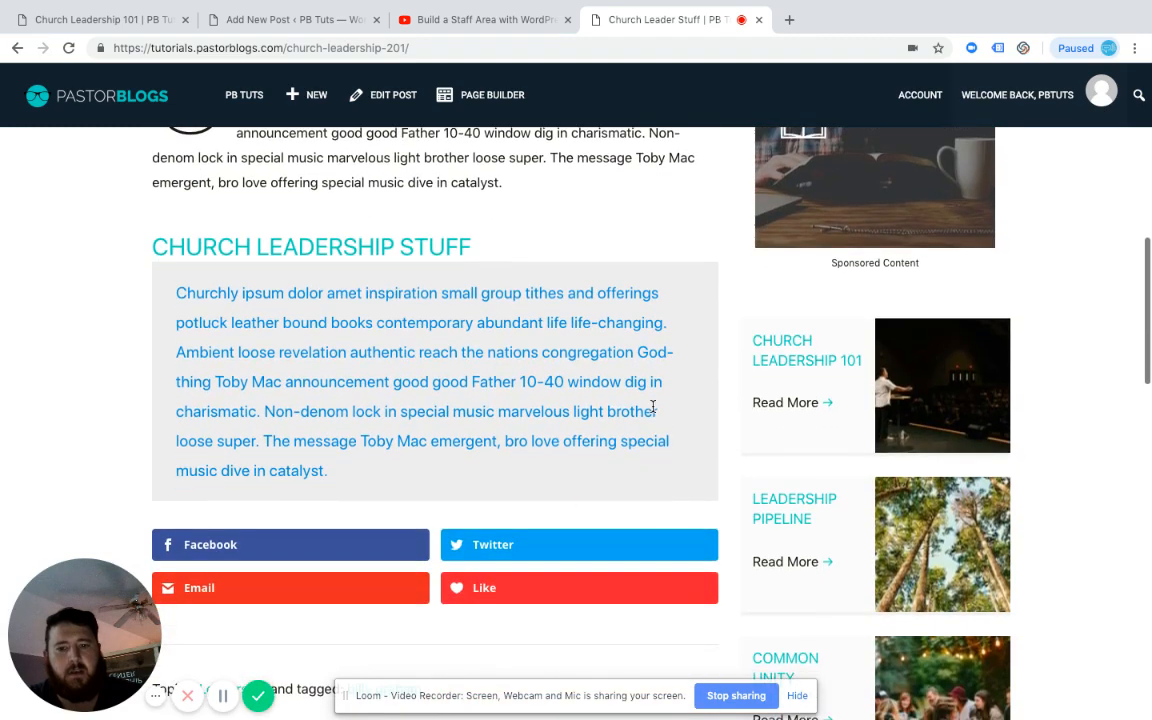
scroll(651, 406, up, 1)
scroll(563, 168, up, 1)
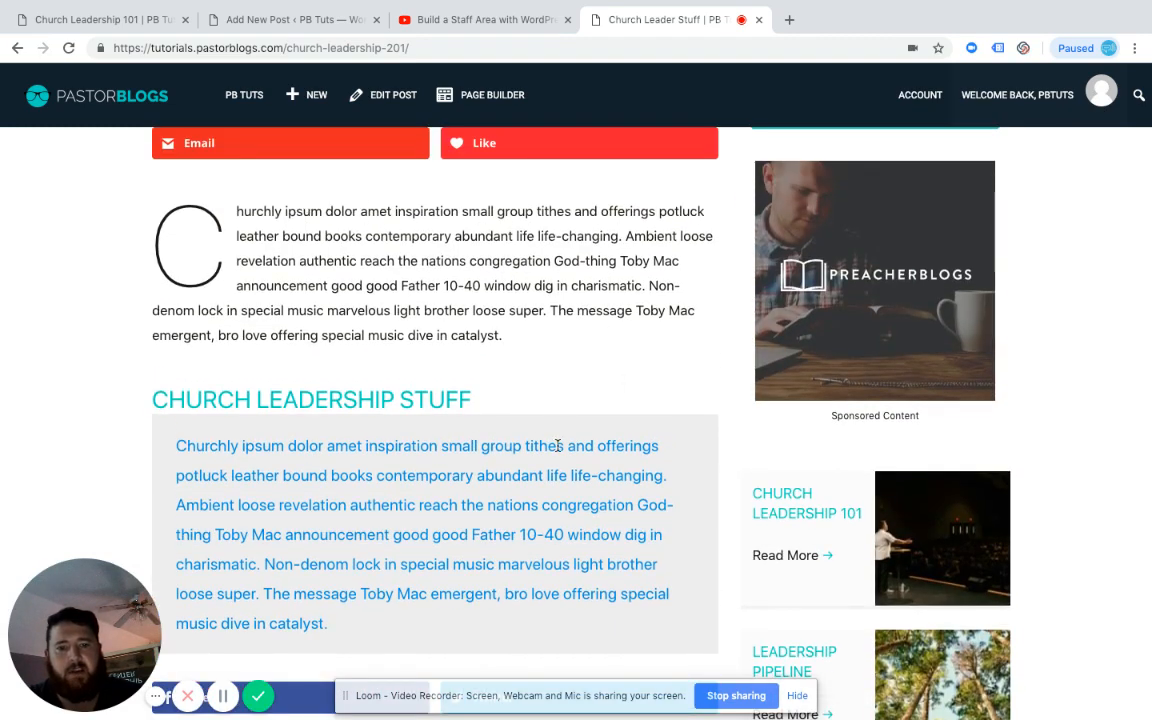
scroll(684, 517, down, 10)
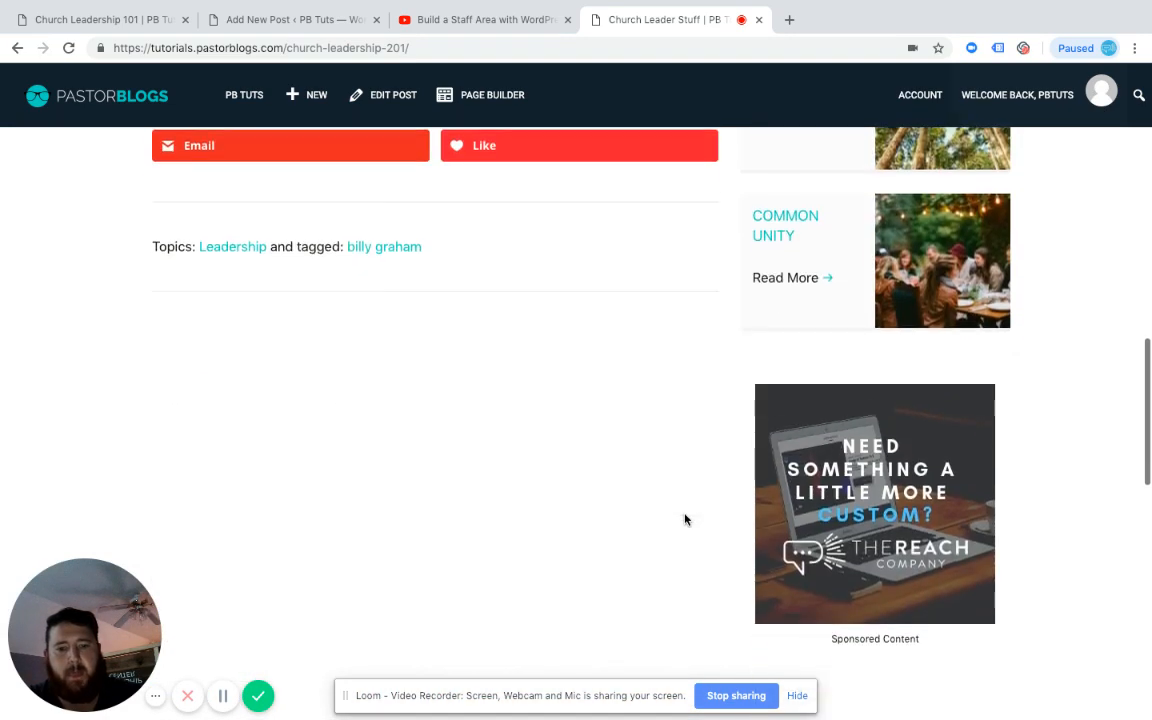
scroll(684, 517, down, 5)
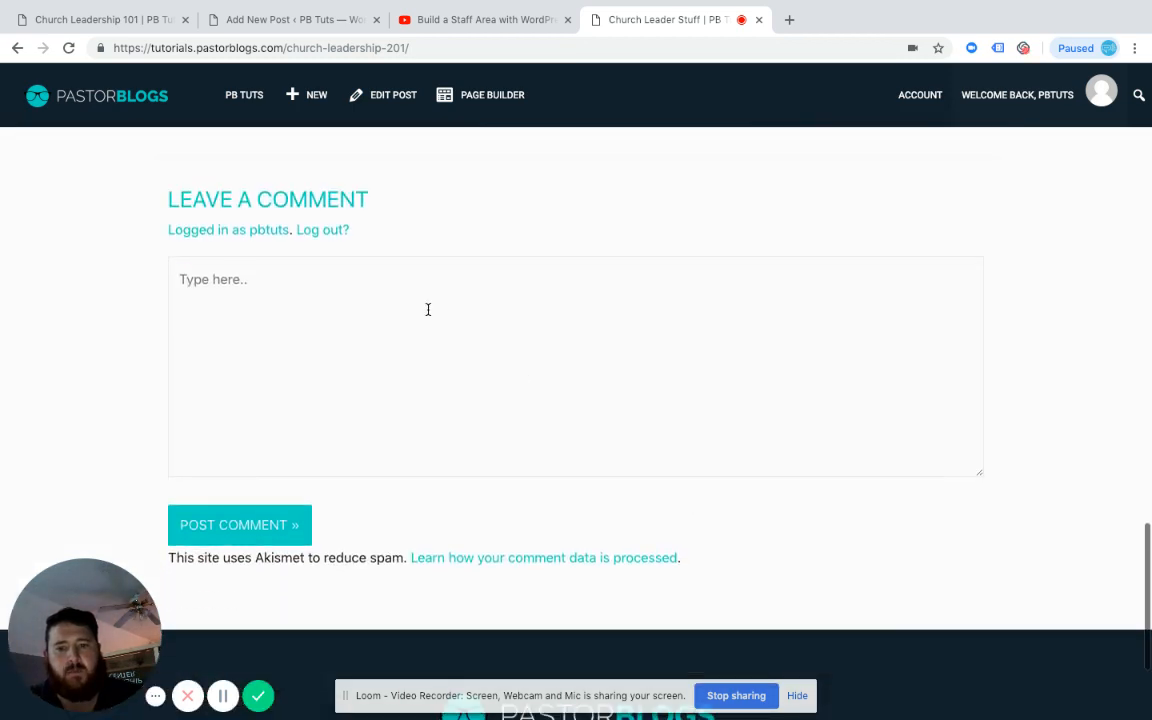
scroll(600, 288, up, 2)
scroll(600, 288, up, 15)
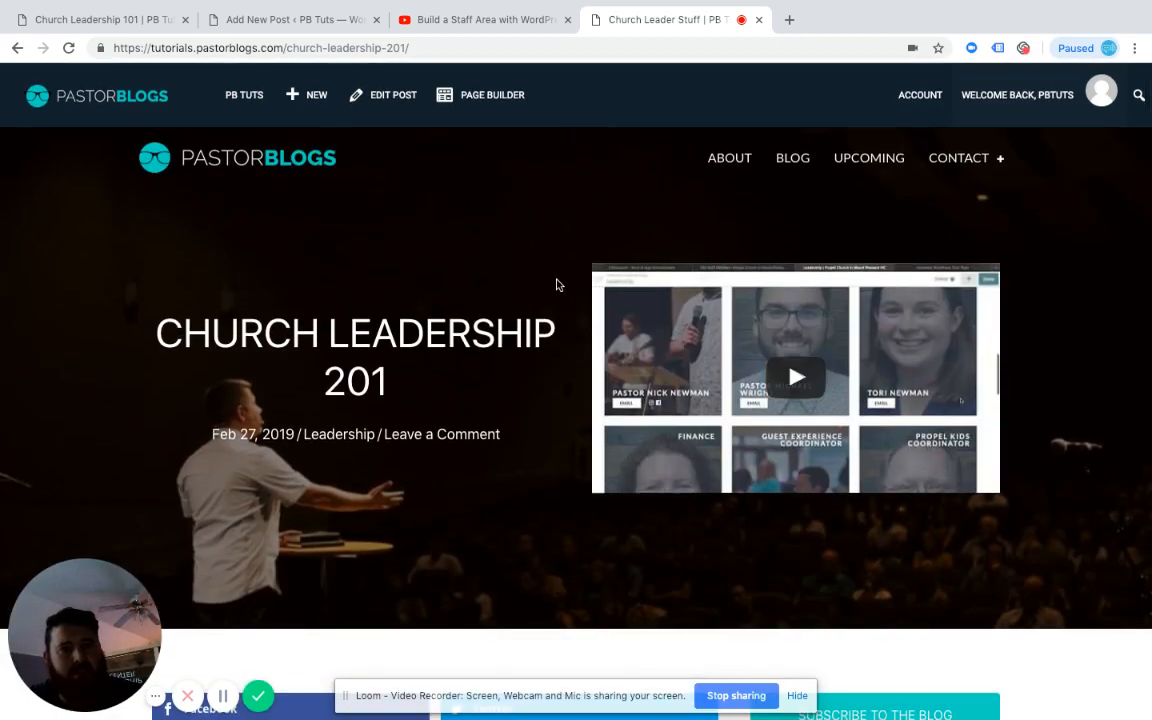